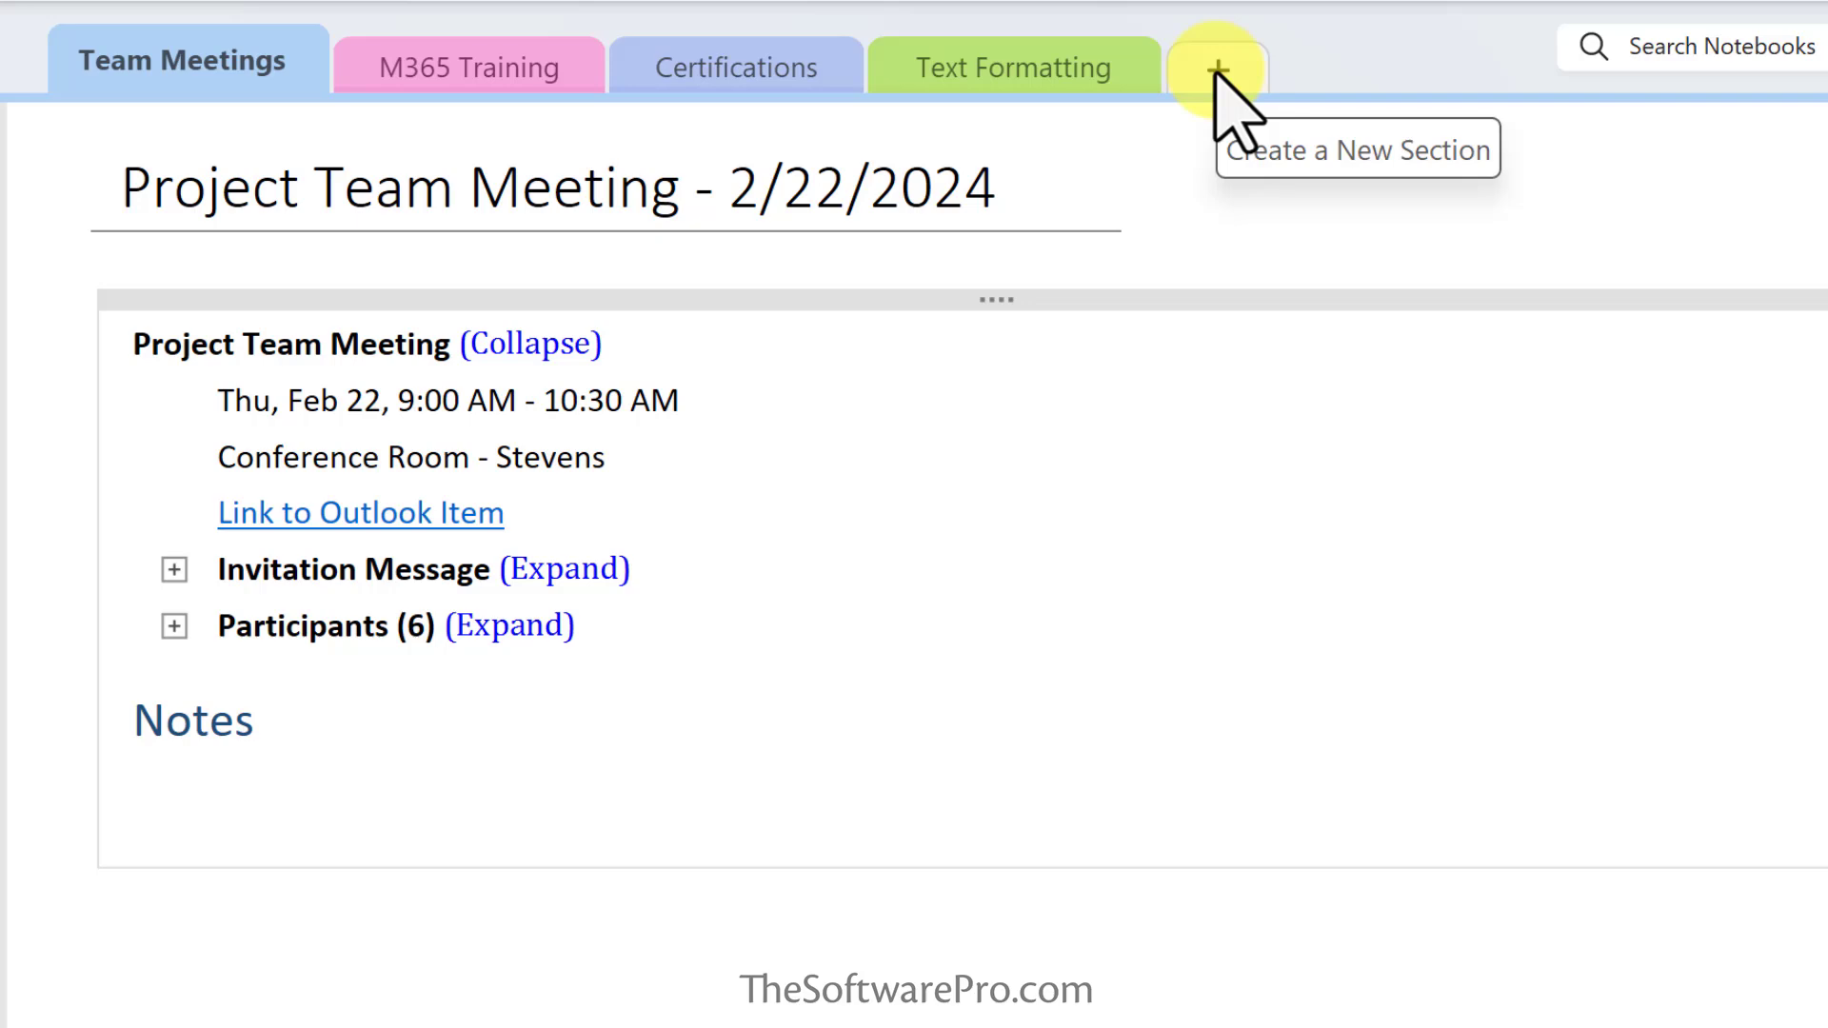
- Create a new section named Projects in the Professional Development notebook
right_click(1346, 59)
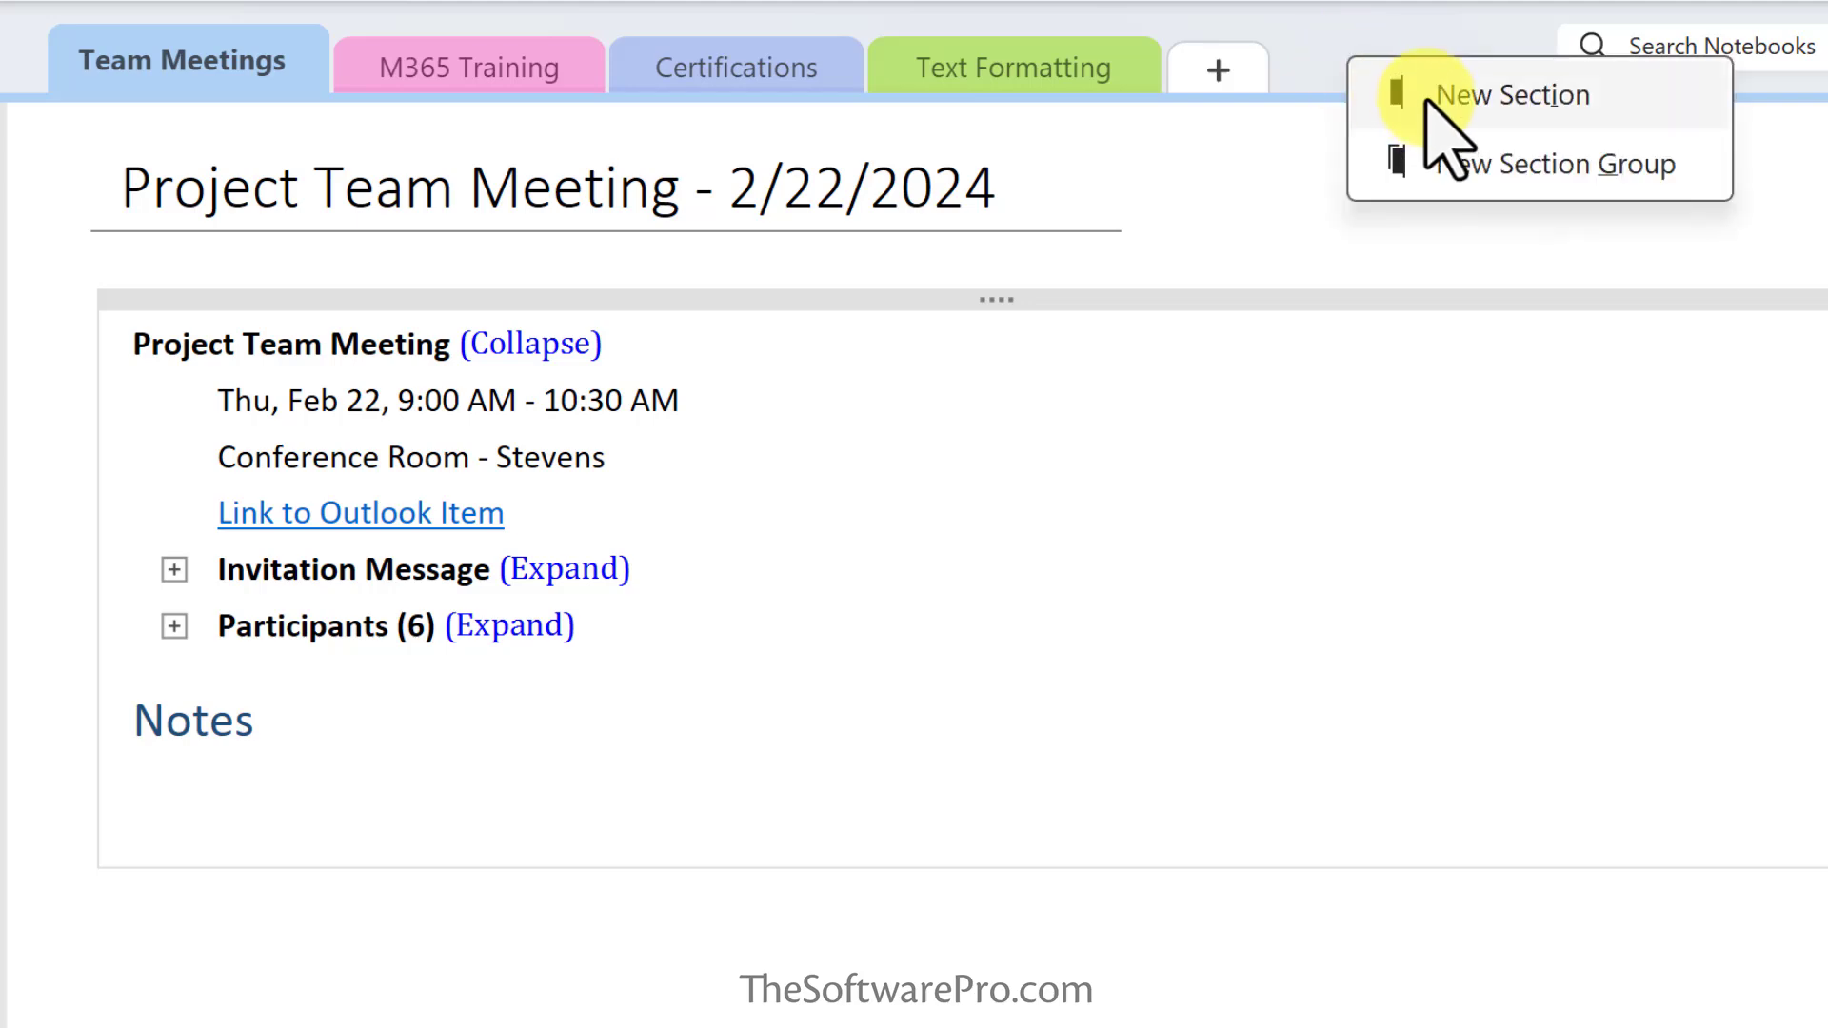
right_click(1000, 76)
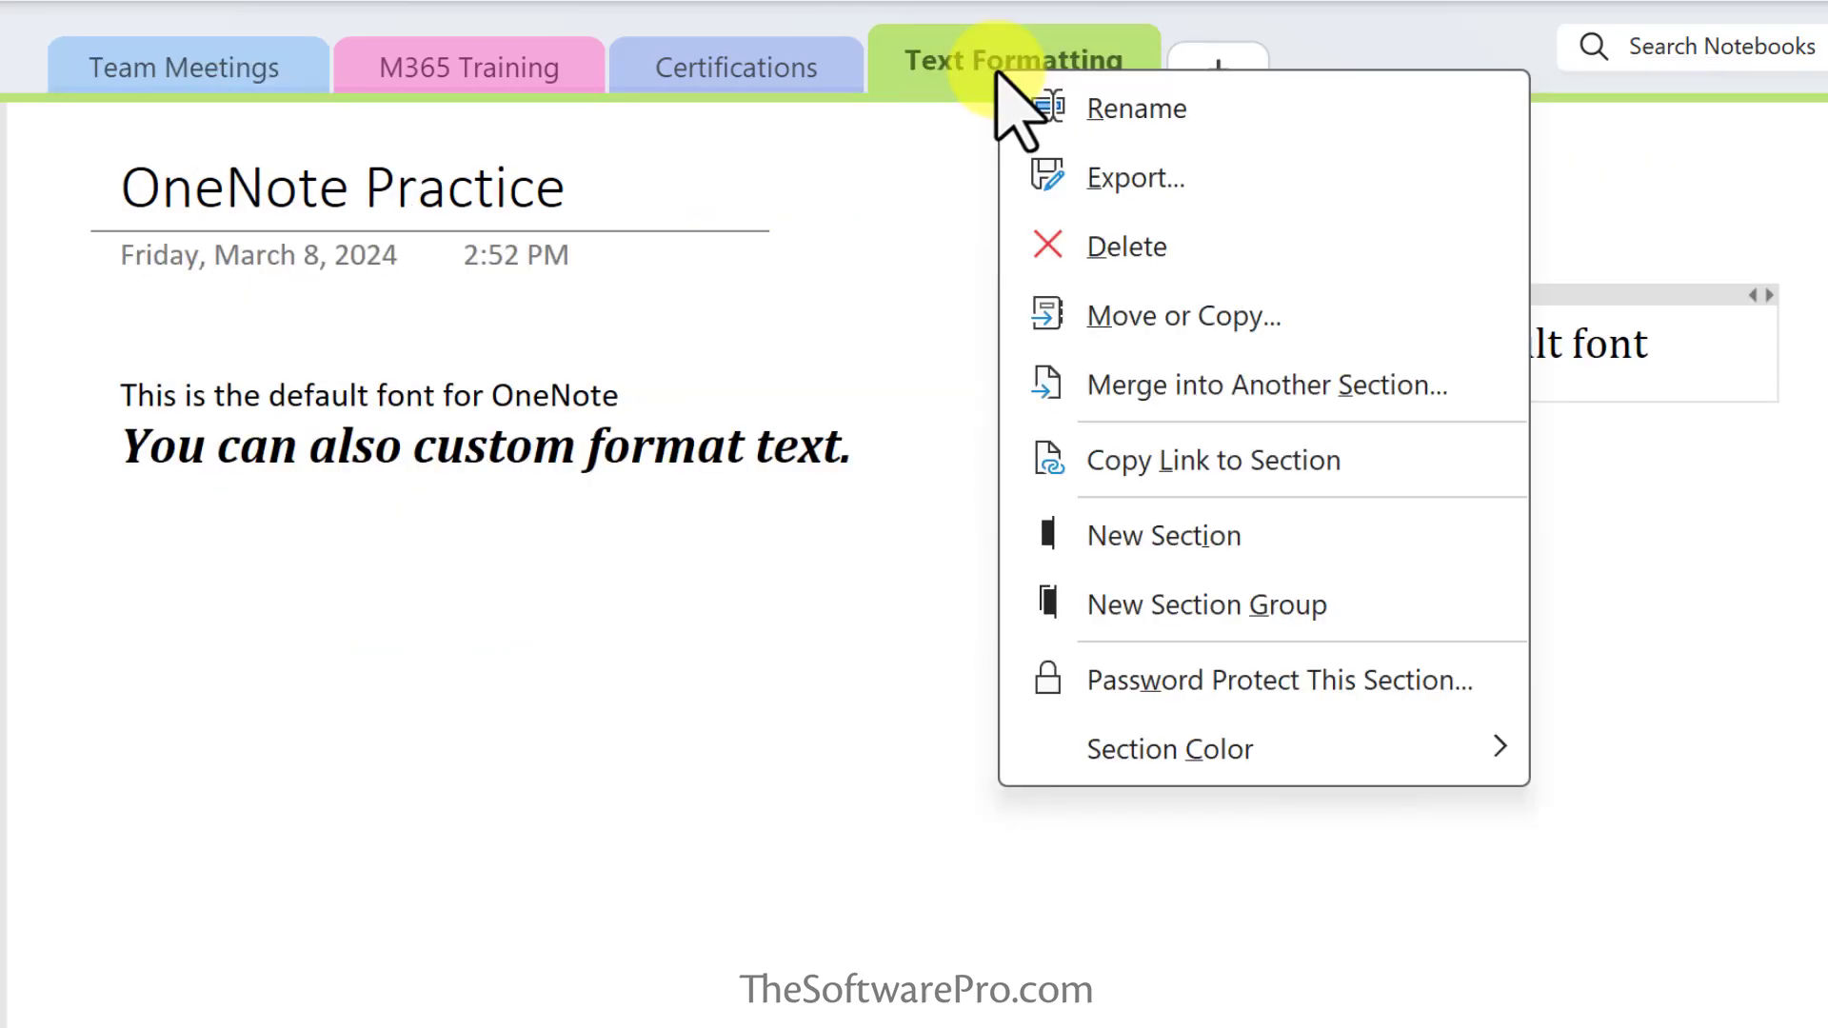
left_click(1123, 522)
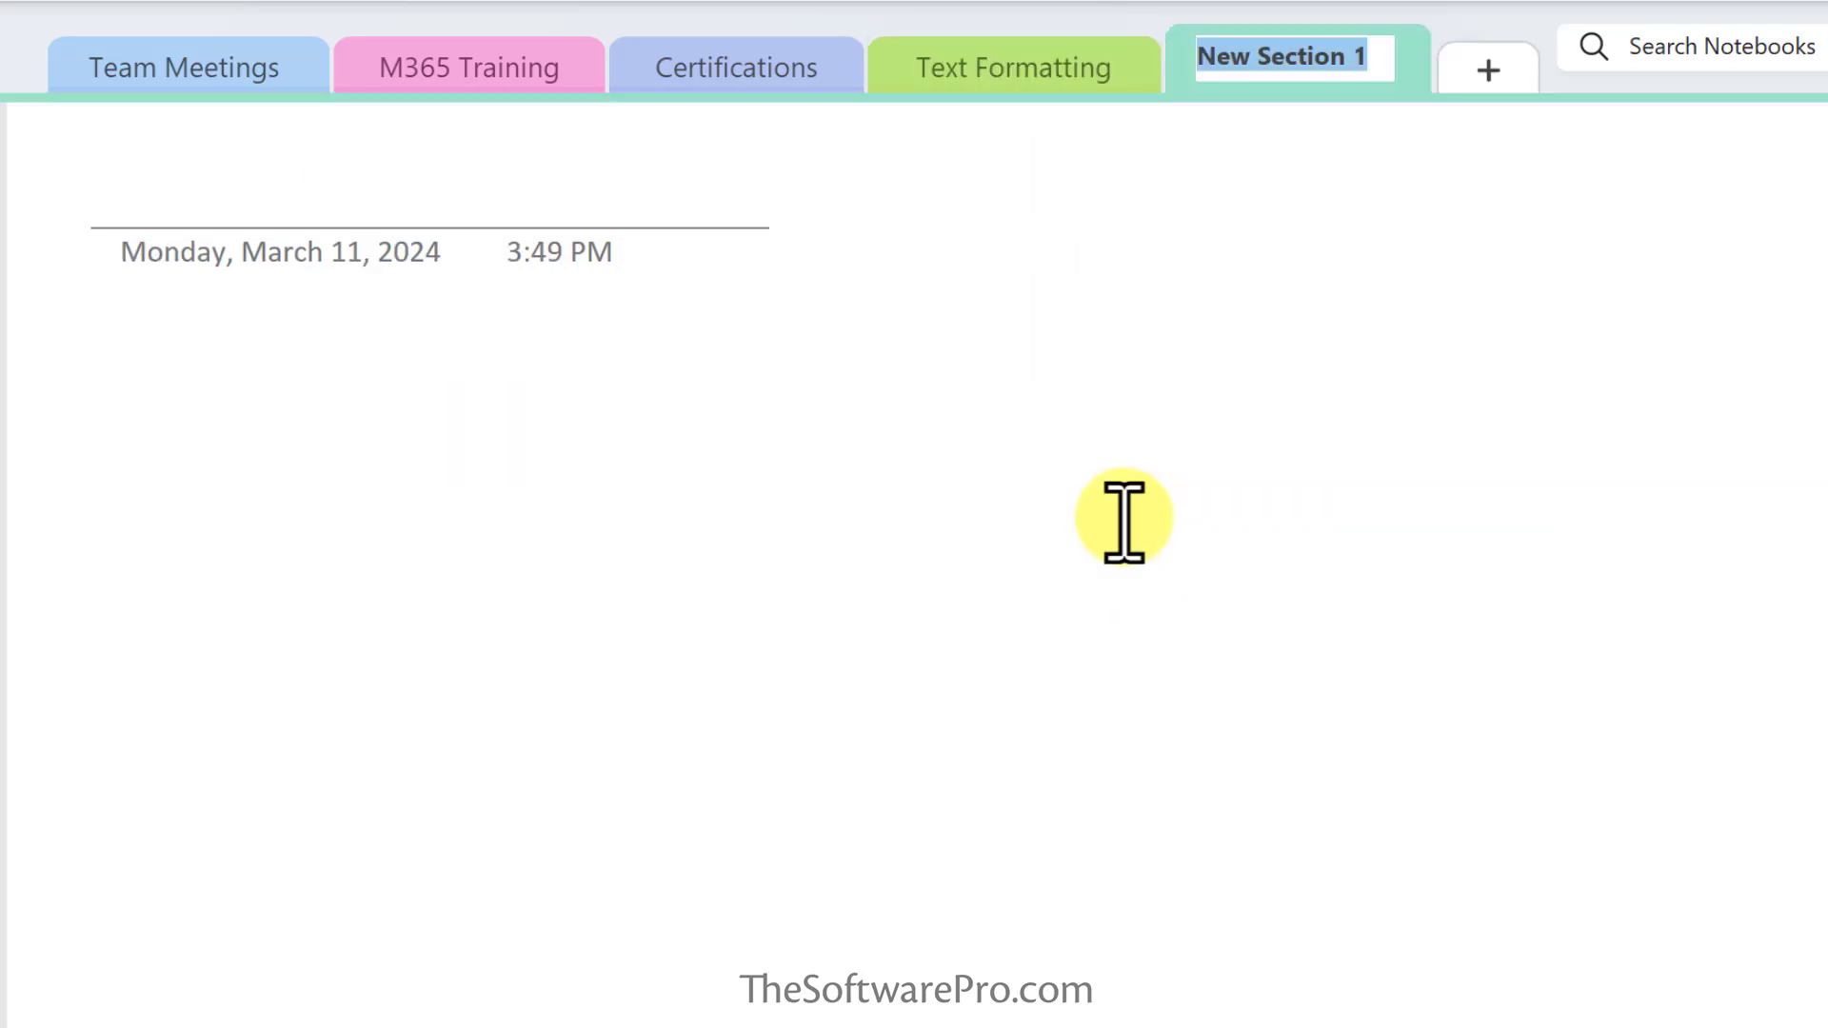
type("Projects")
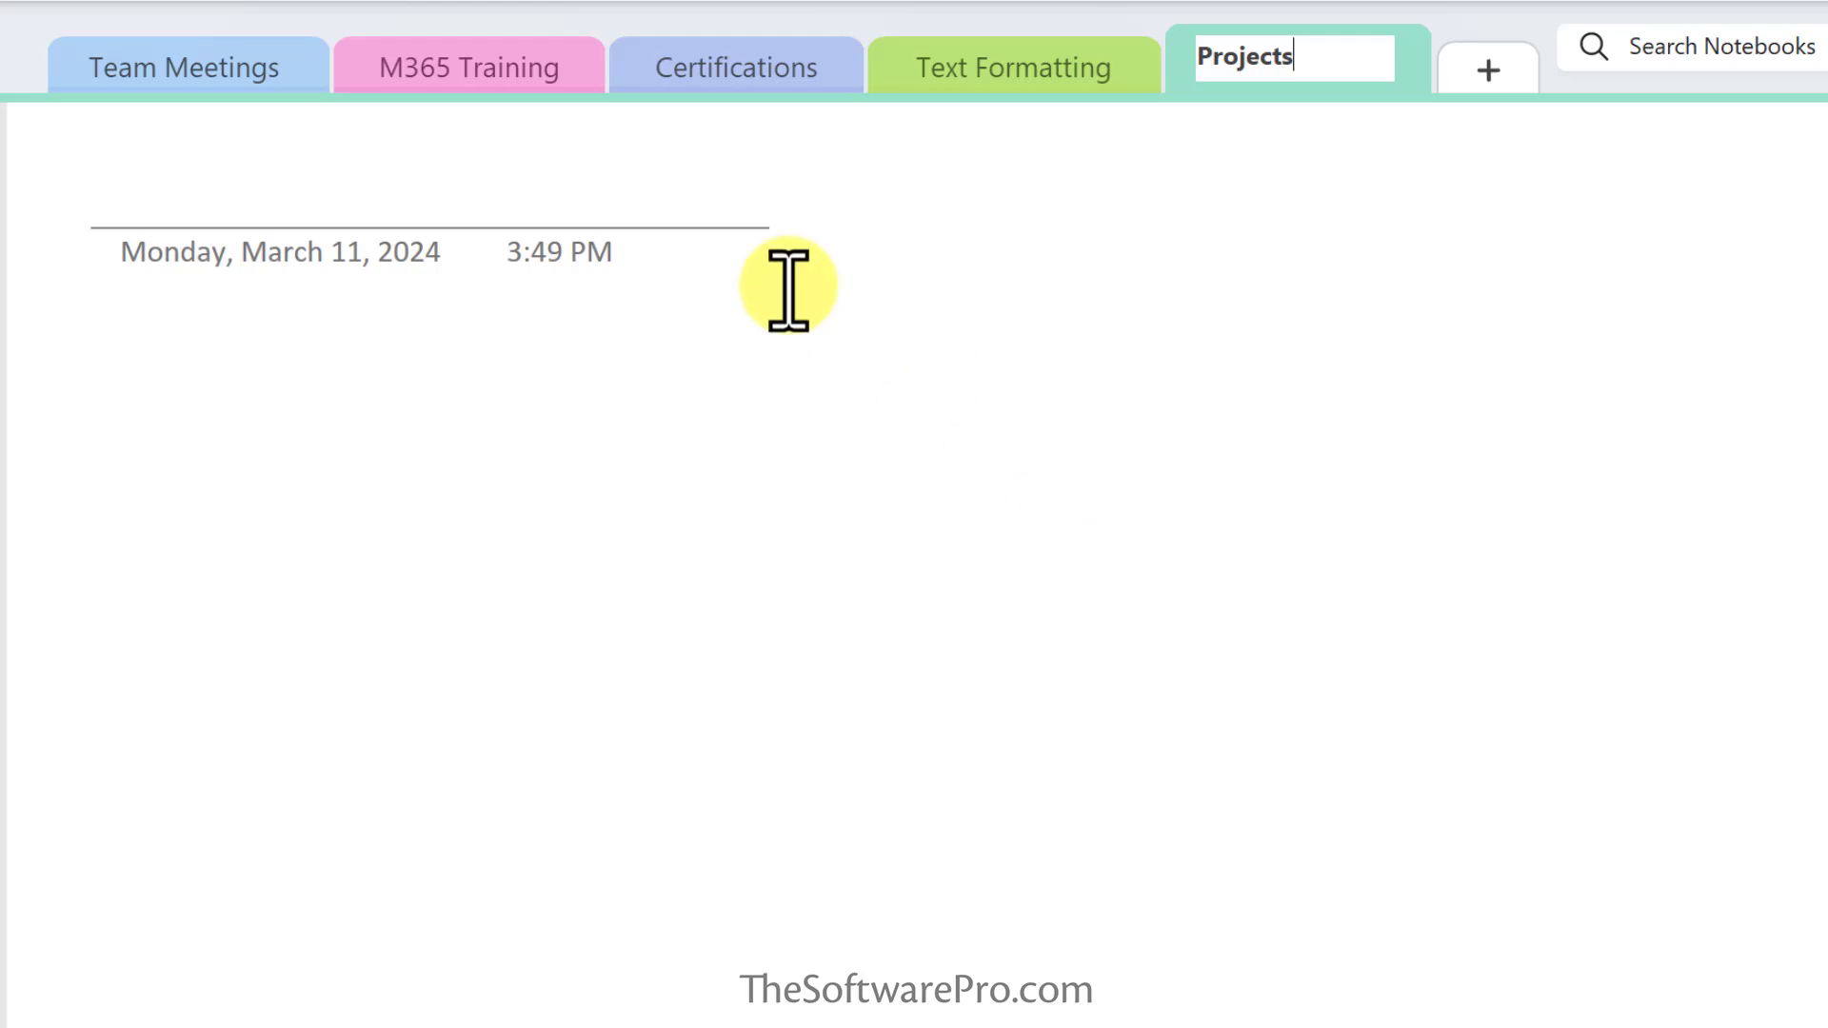
- Rename the M365 Training section as Microsoft 365 Training
left_click(455, 61)
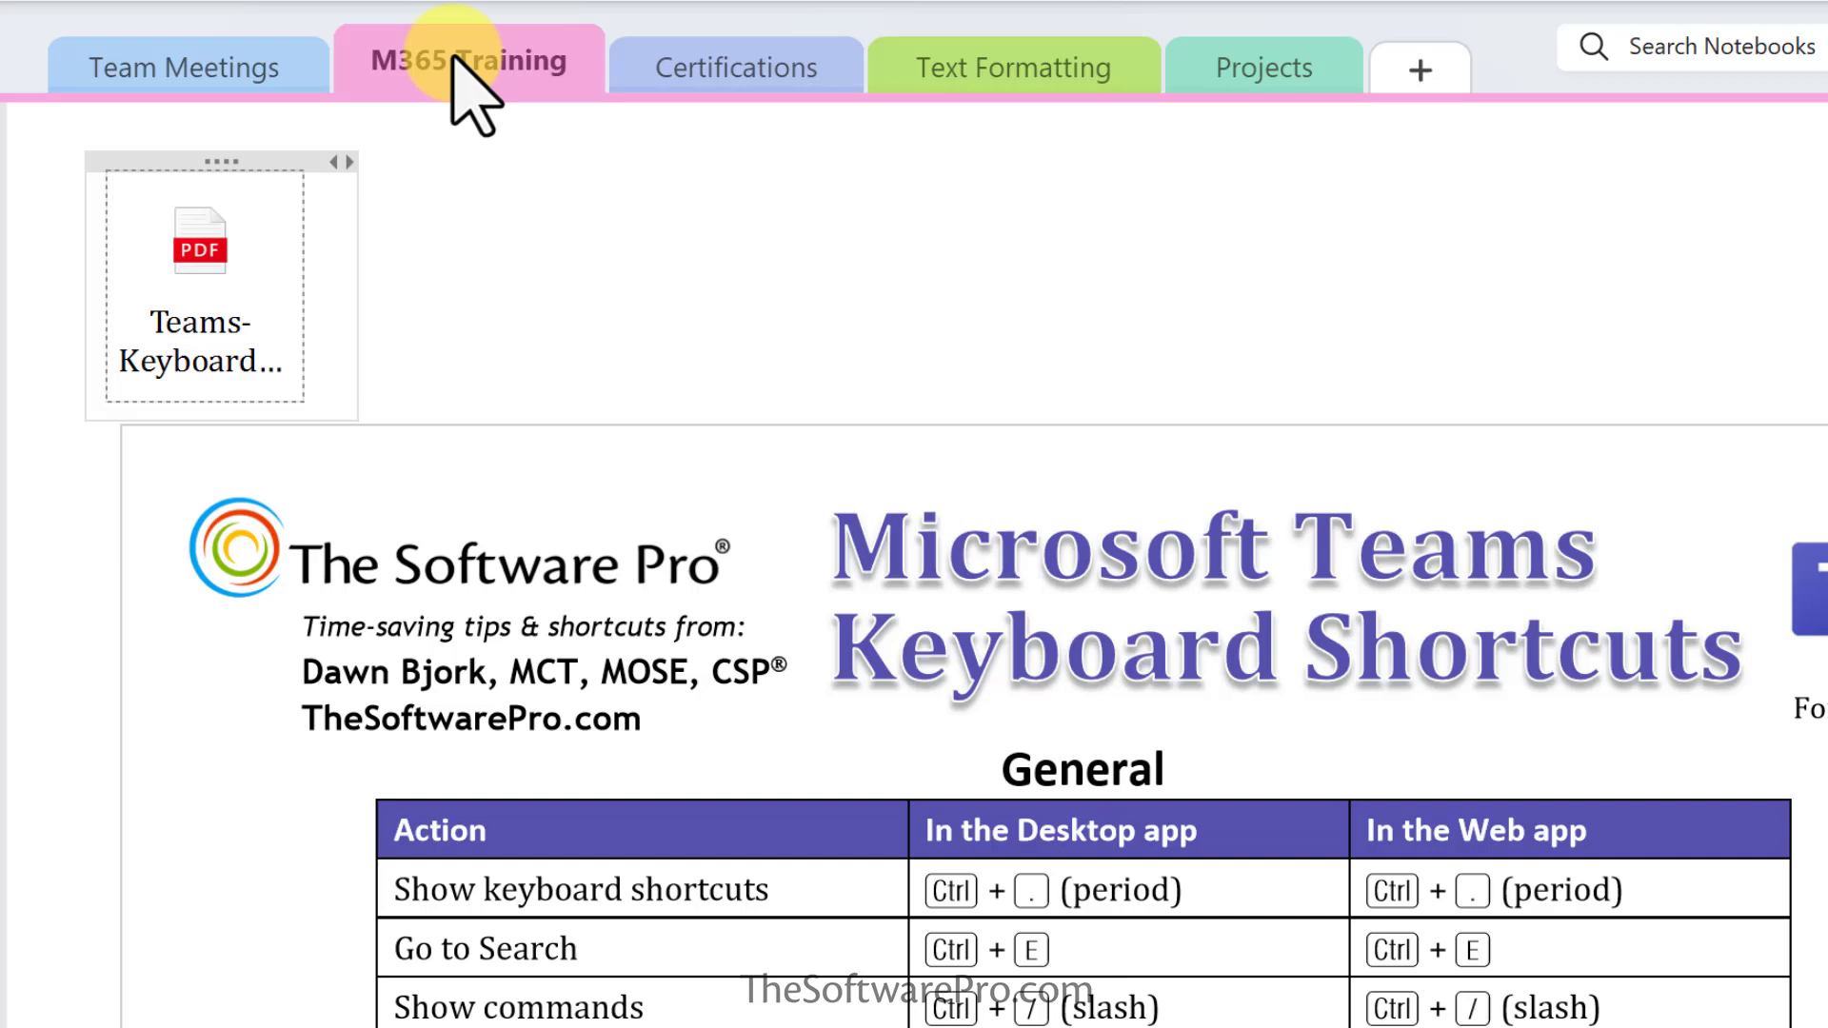
right_click(461, 52)
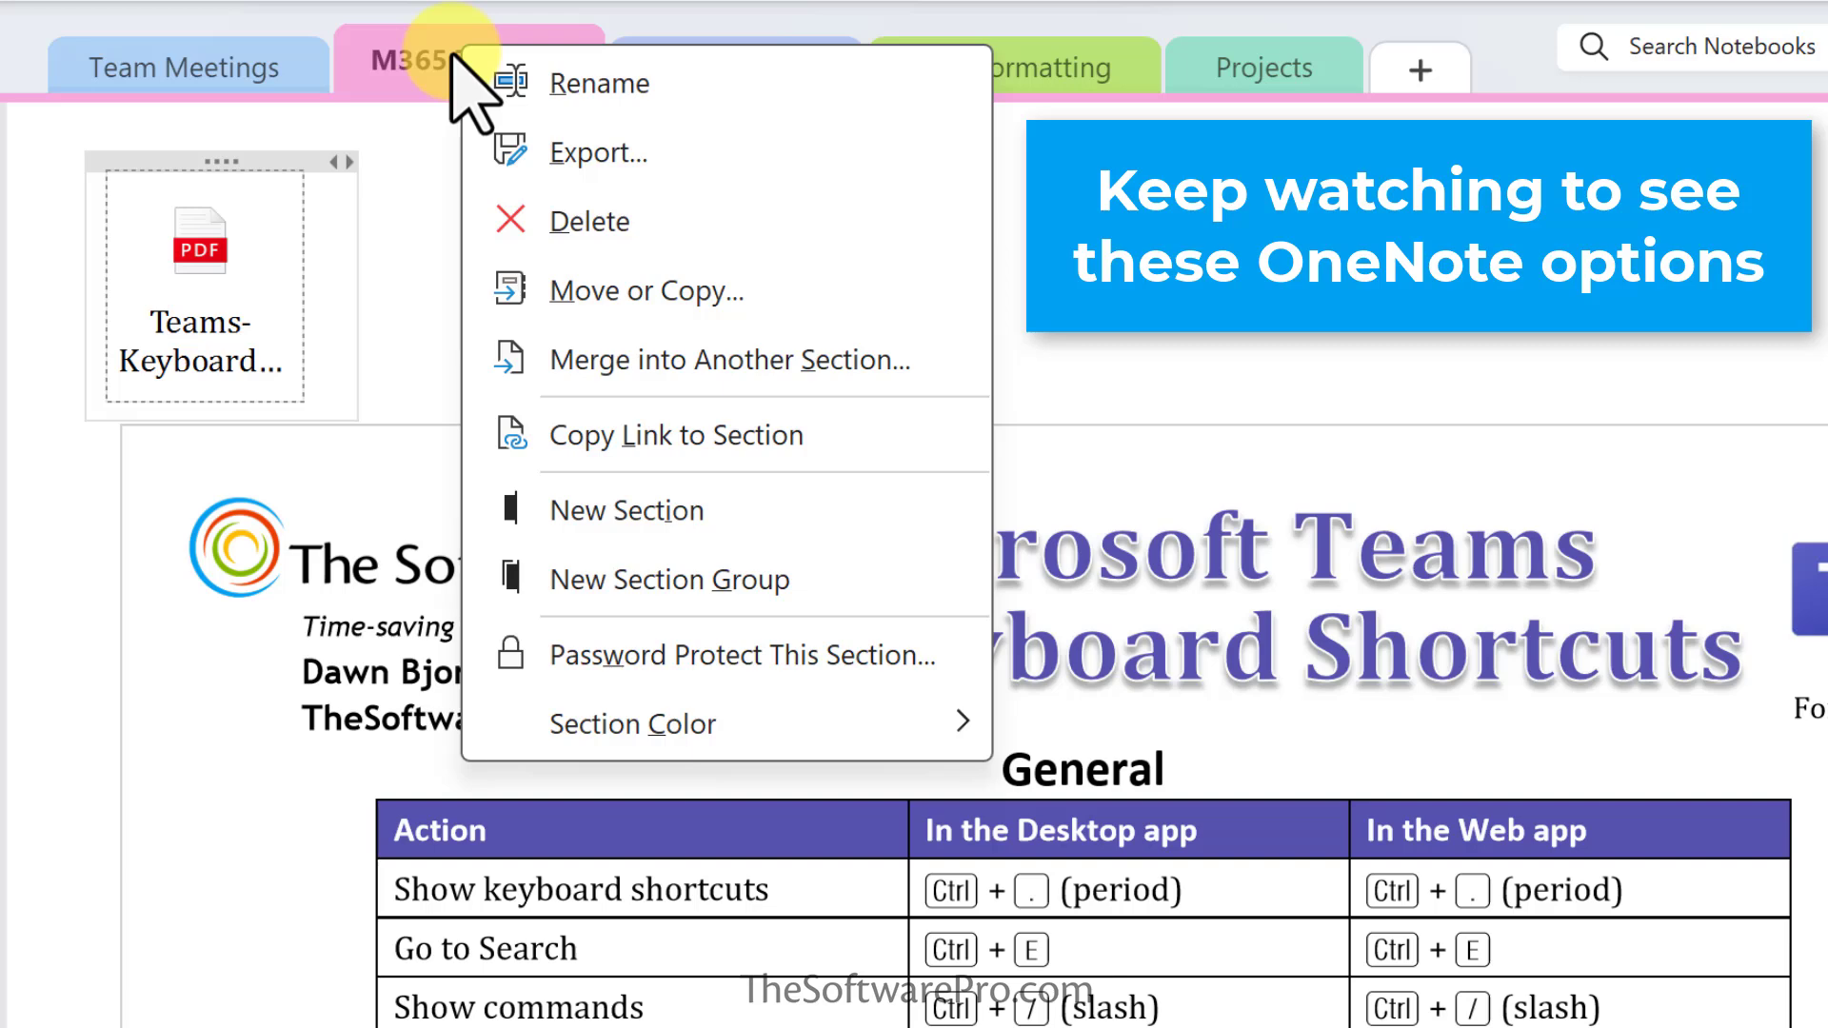
key("Escape")
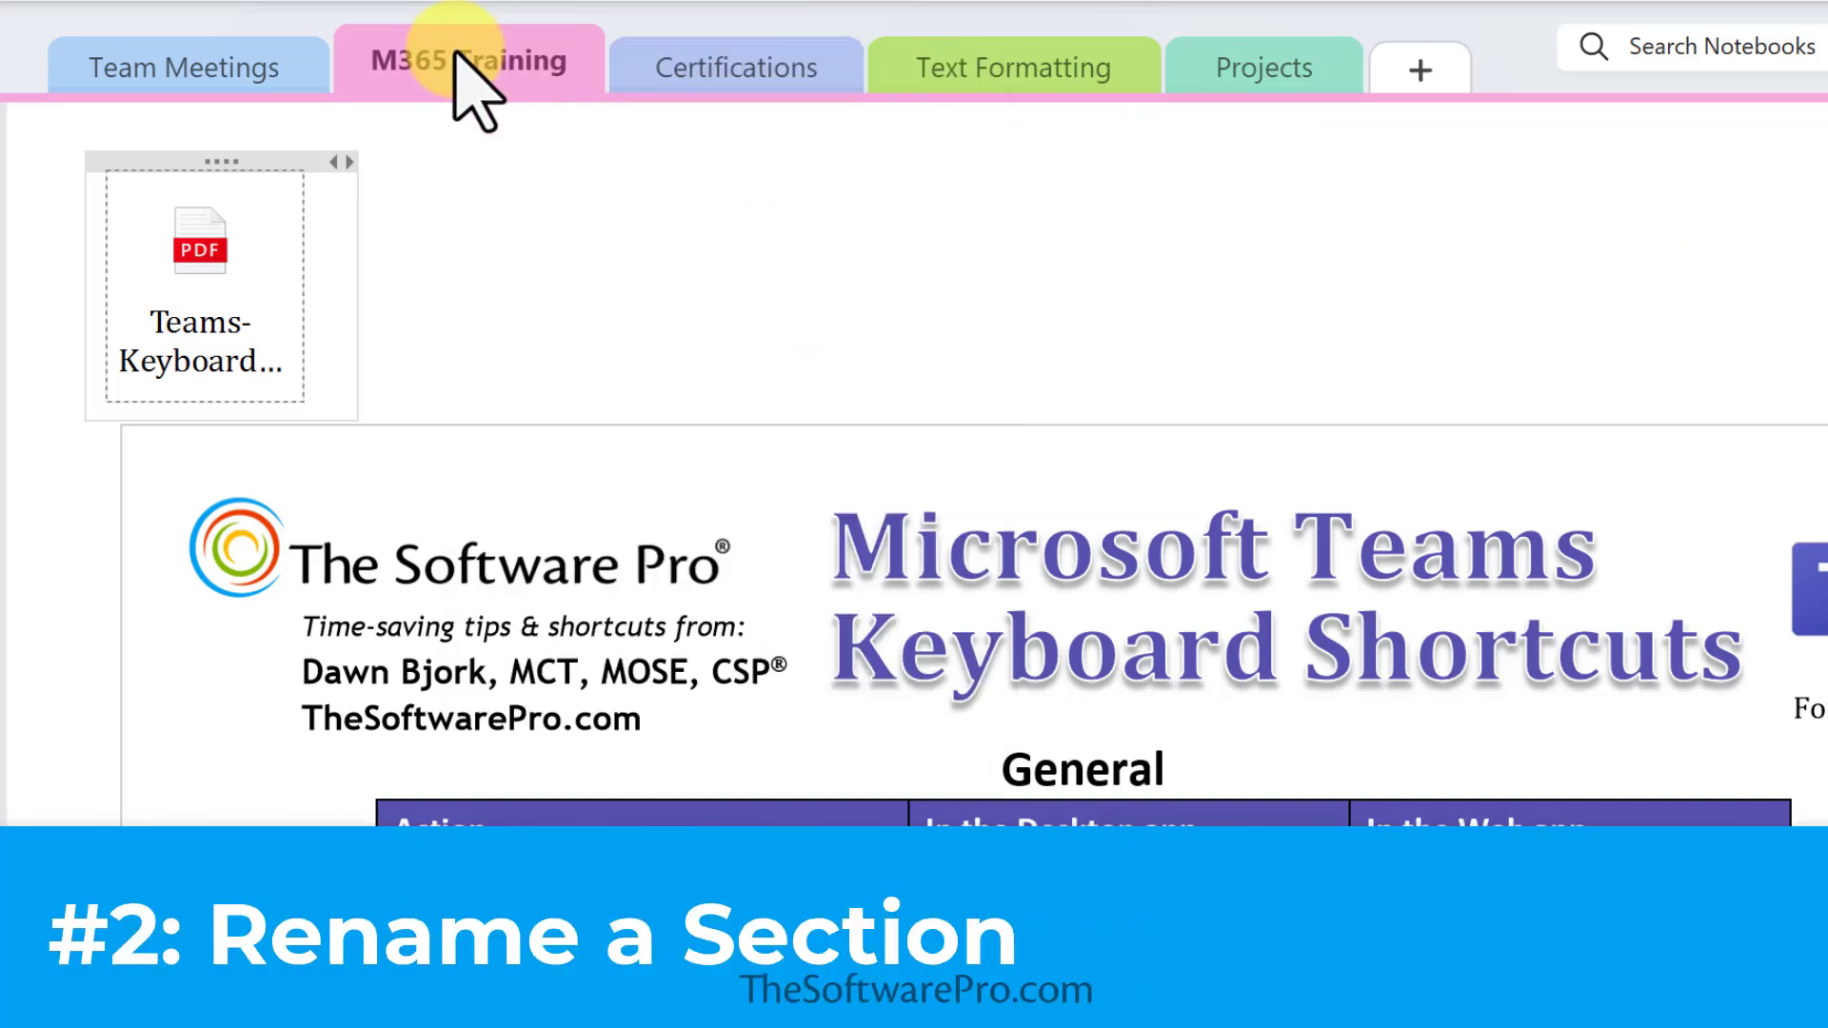
right_click(455, 53)
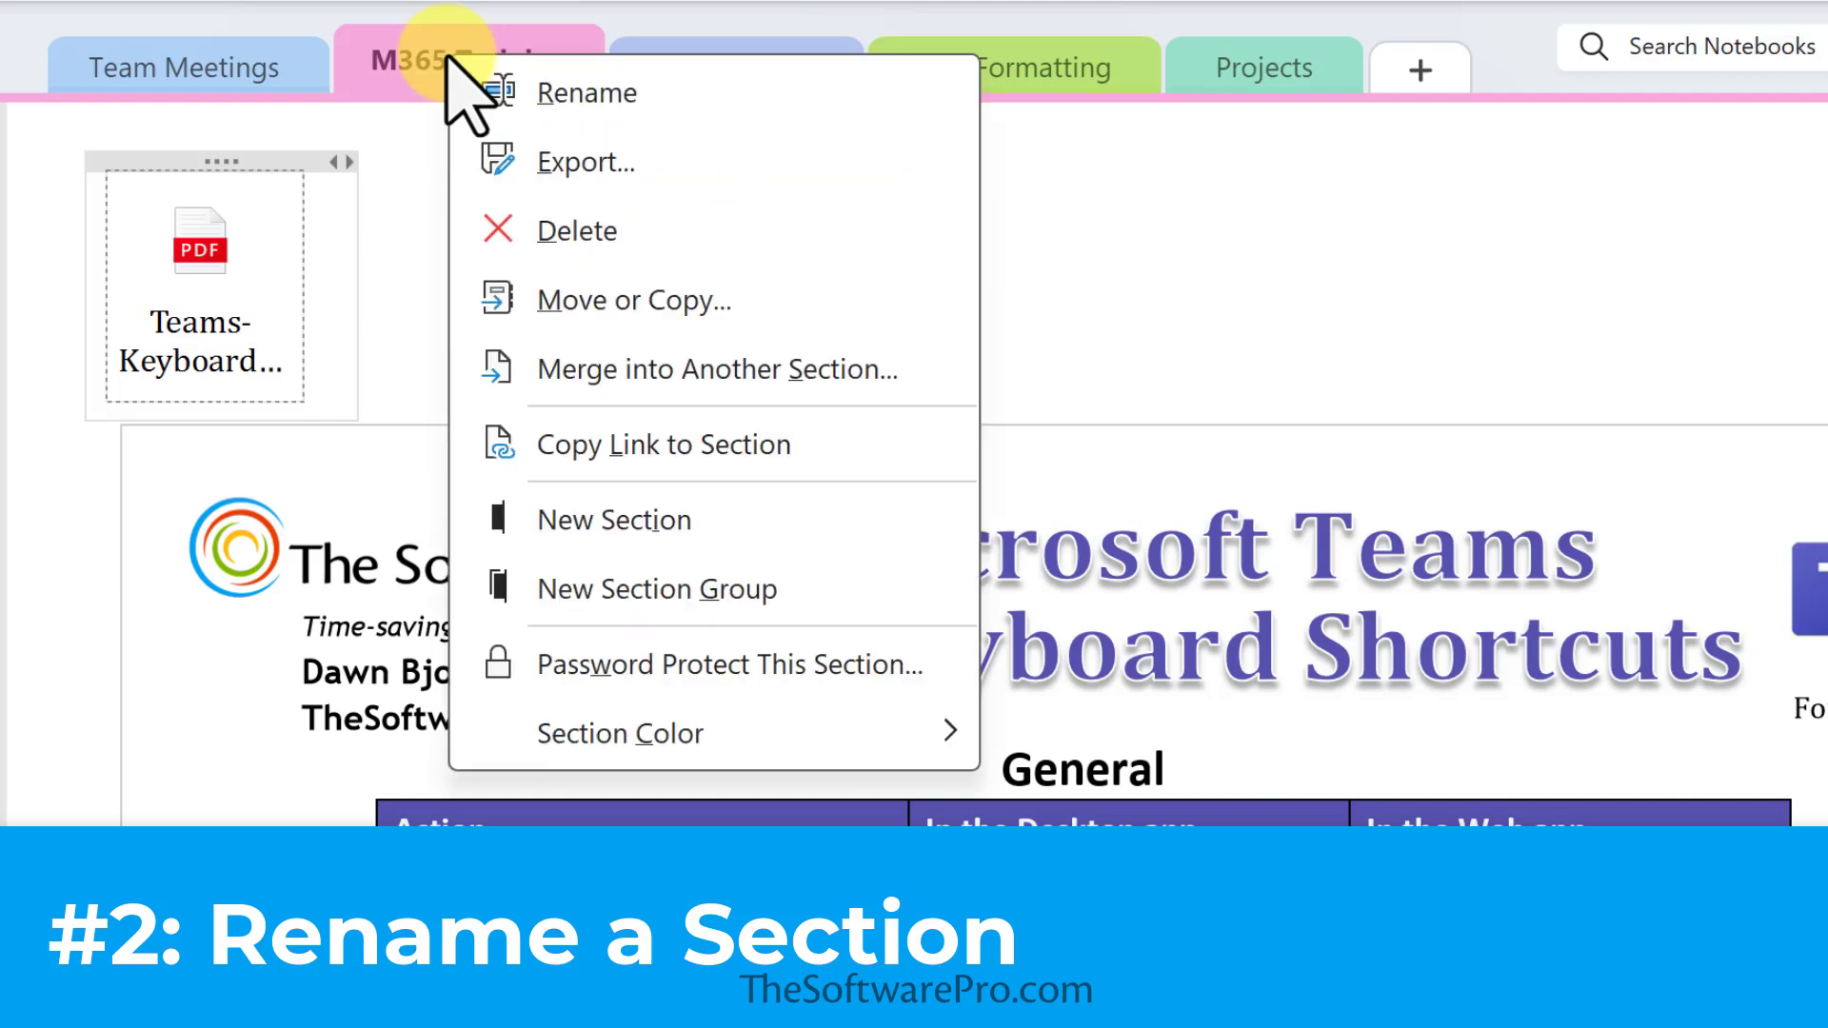
left_click(532, 92)
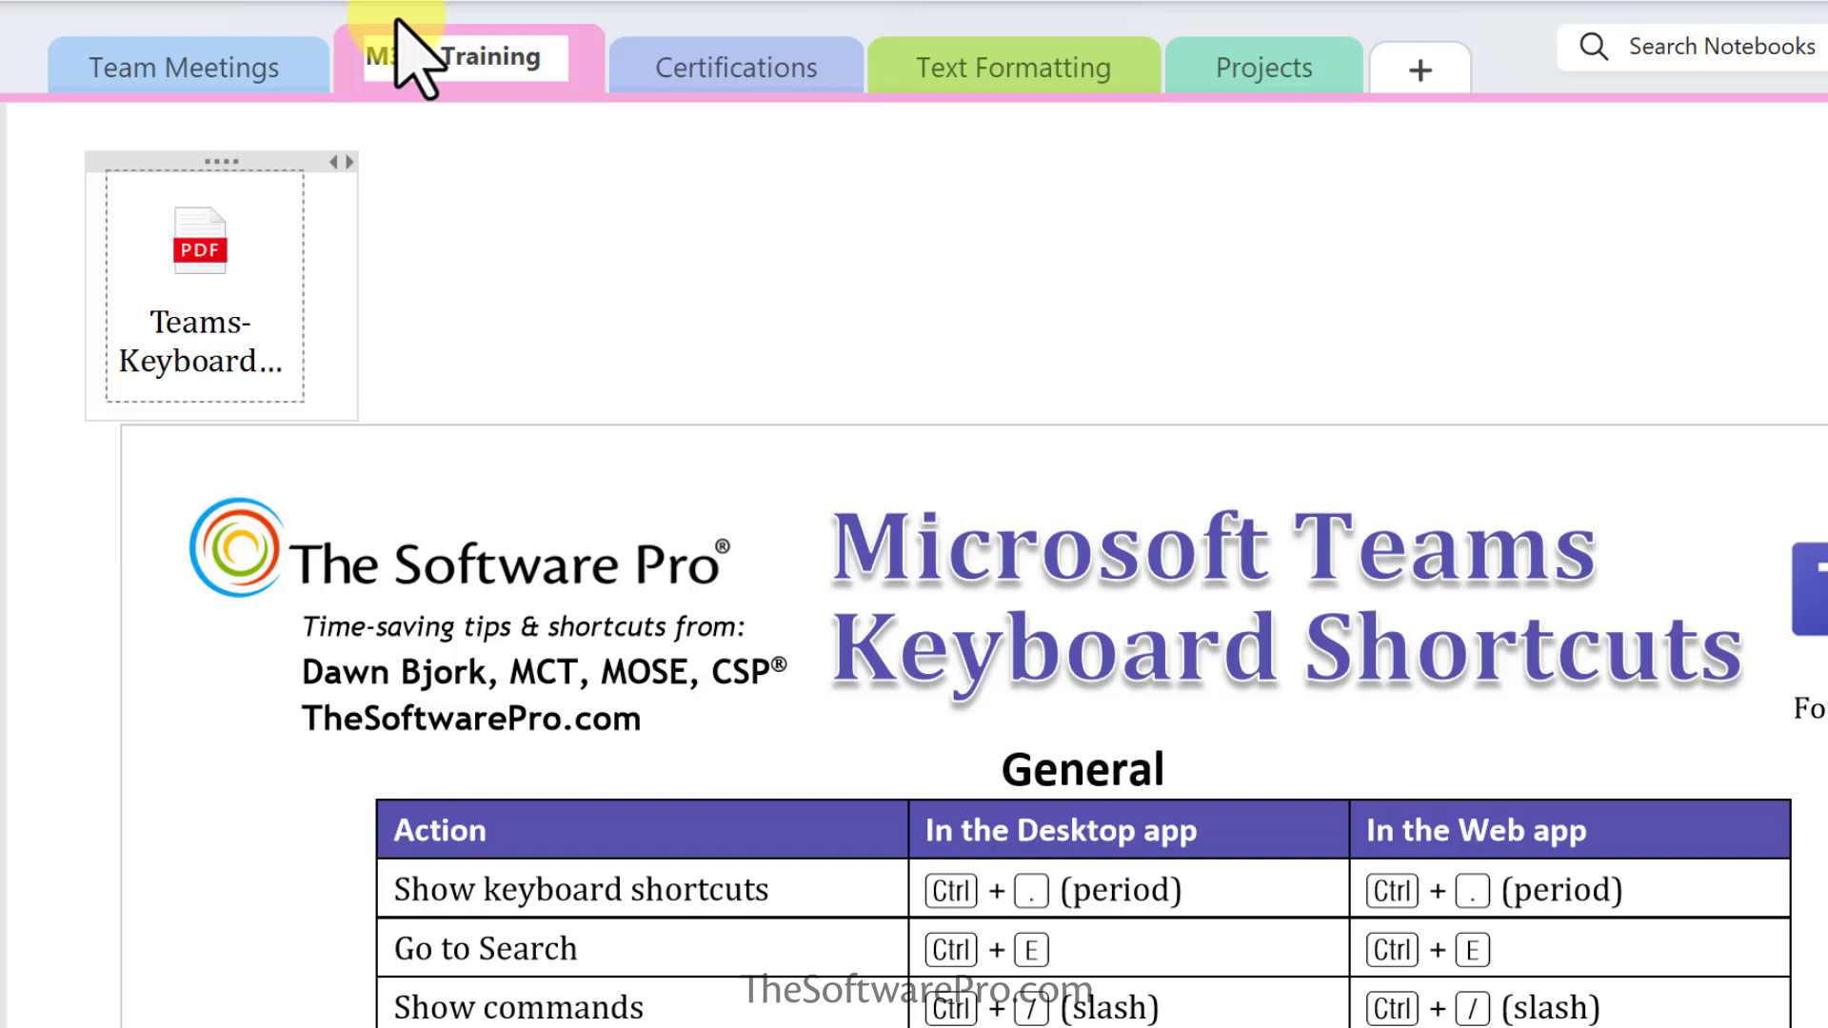
key("Left")
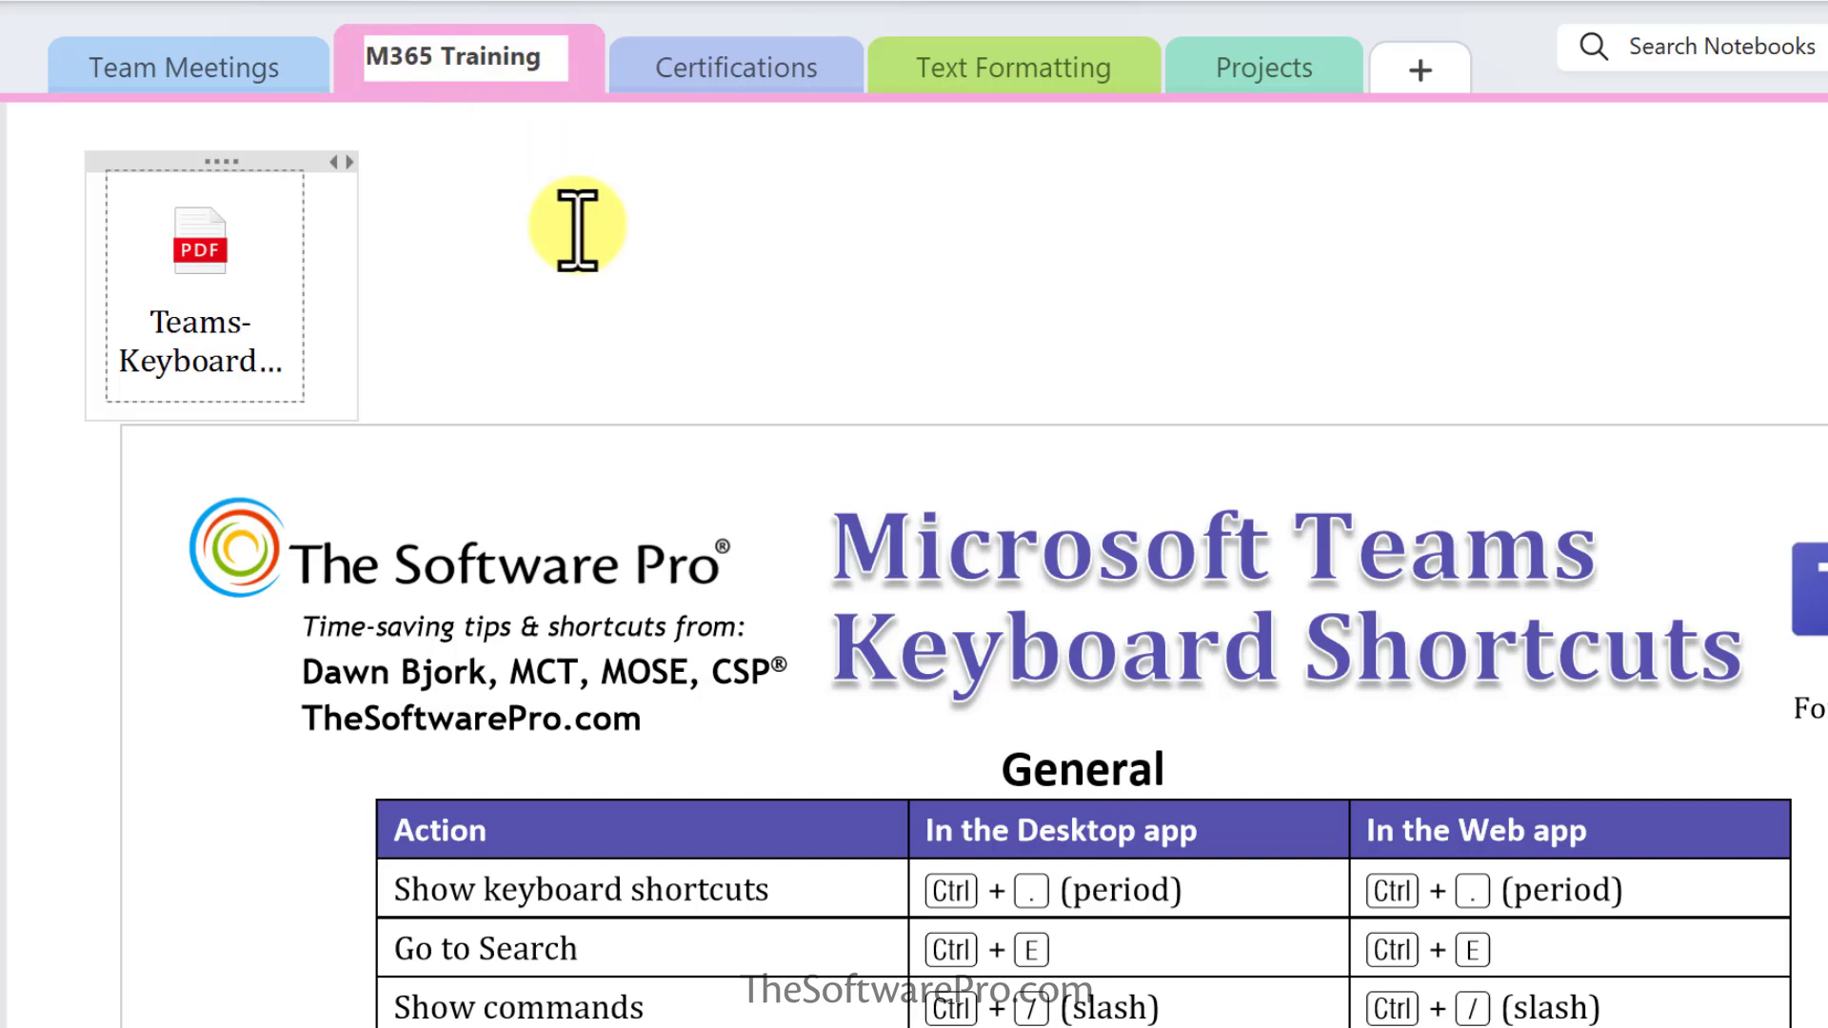
type("icrosoft")
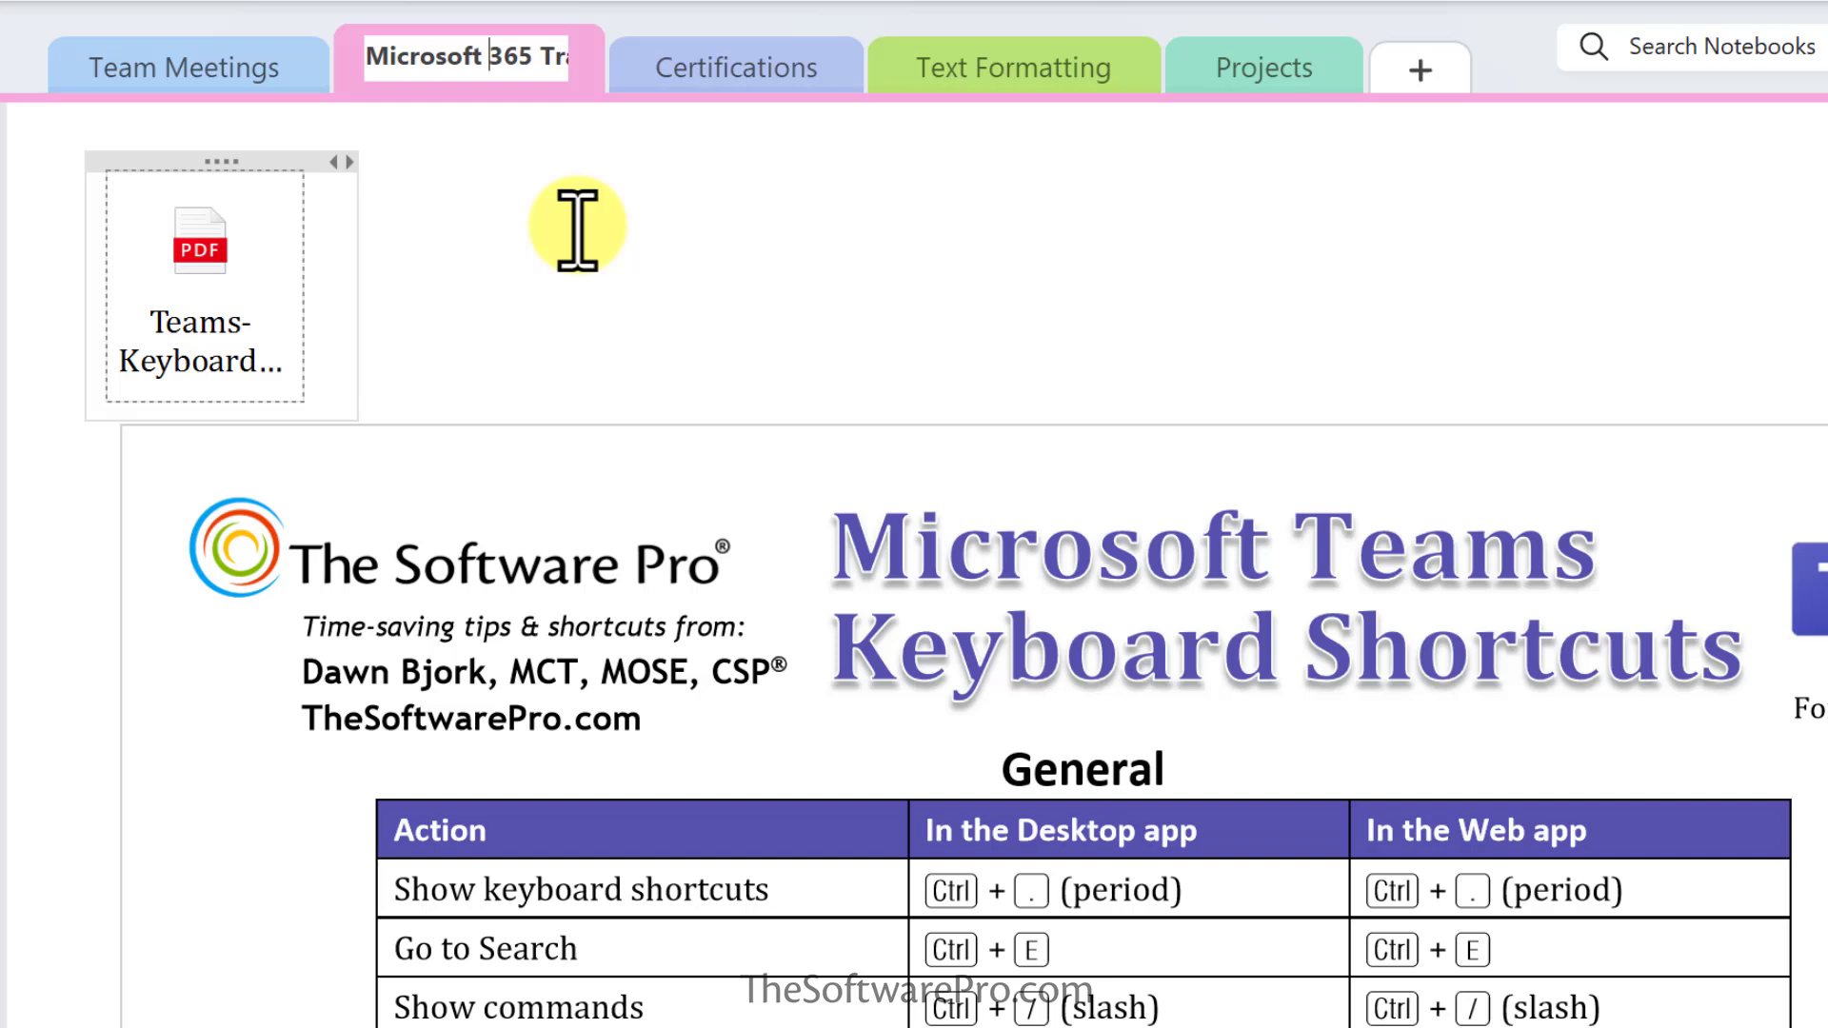
key("Return")
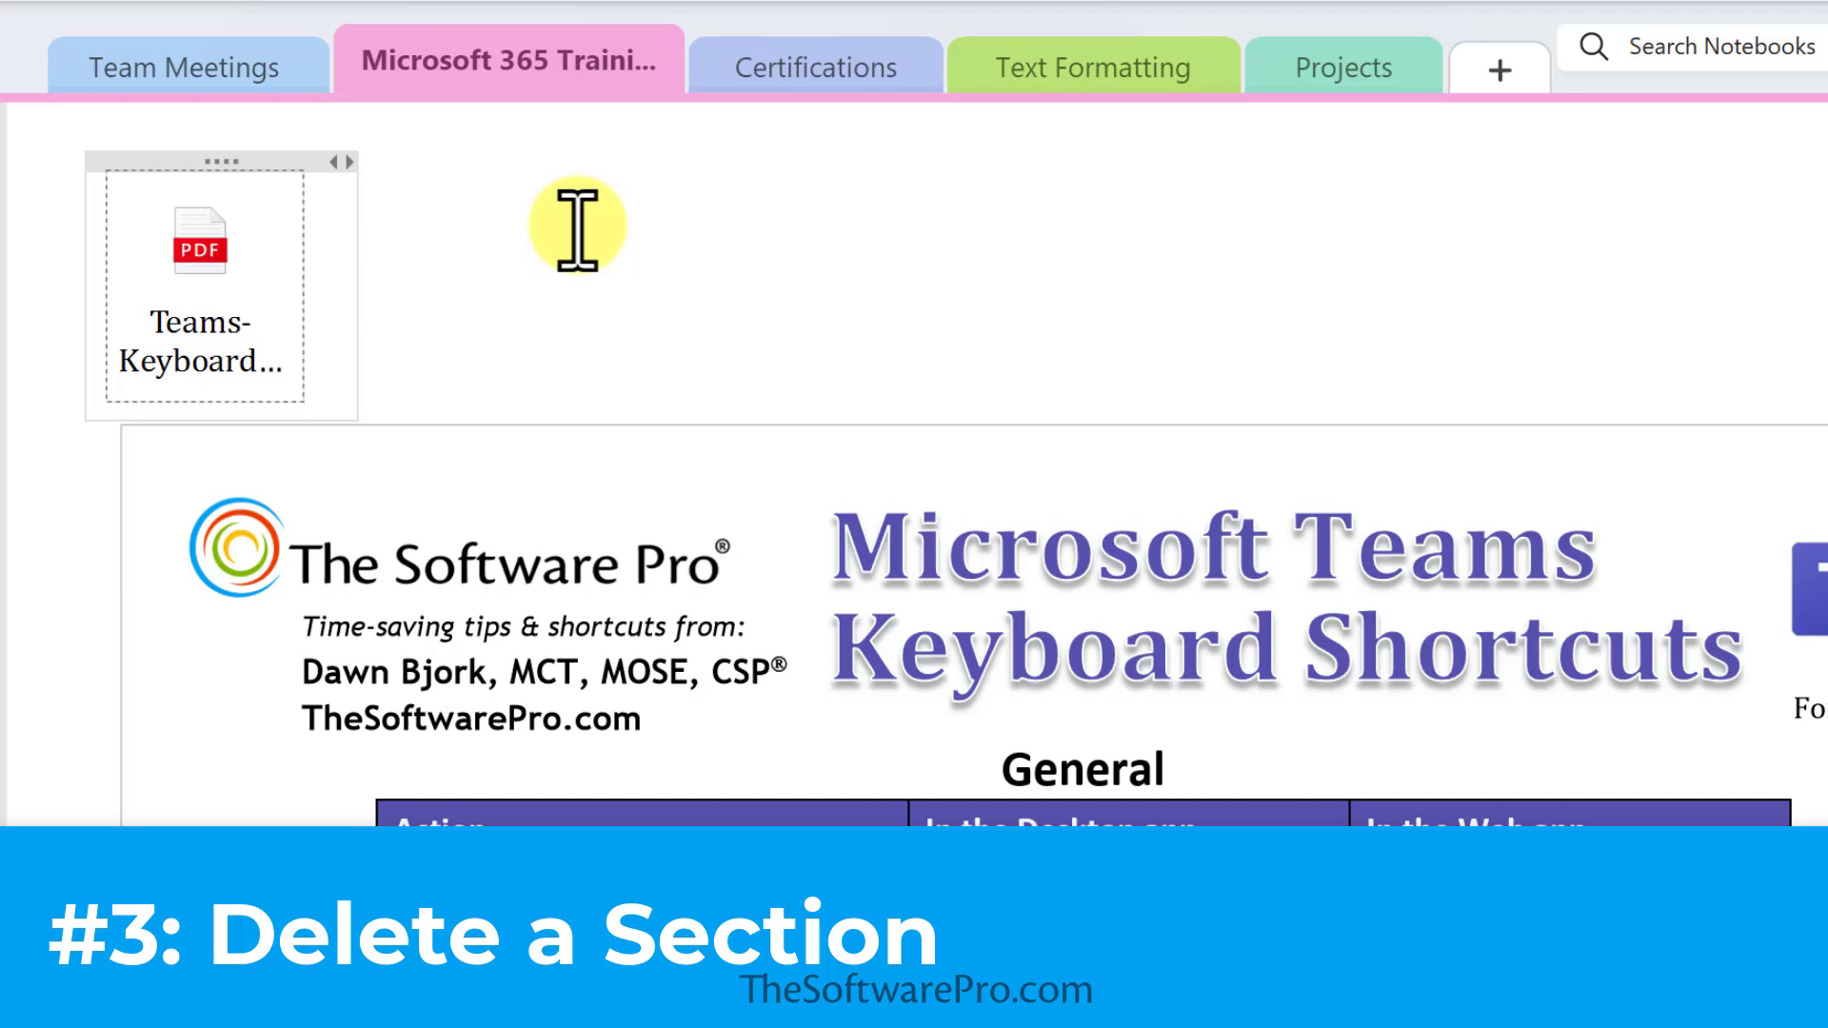
- Delete the Projects section, moving it to Deleted Notes
right_click(1331, 68)
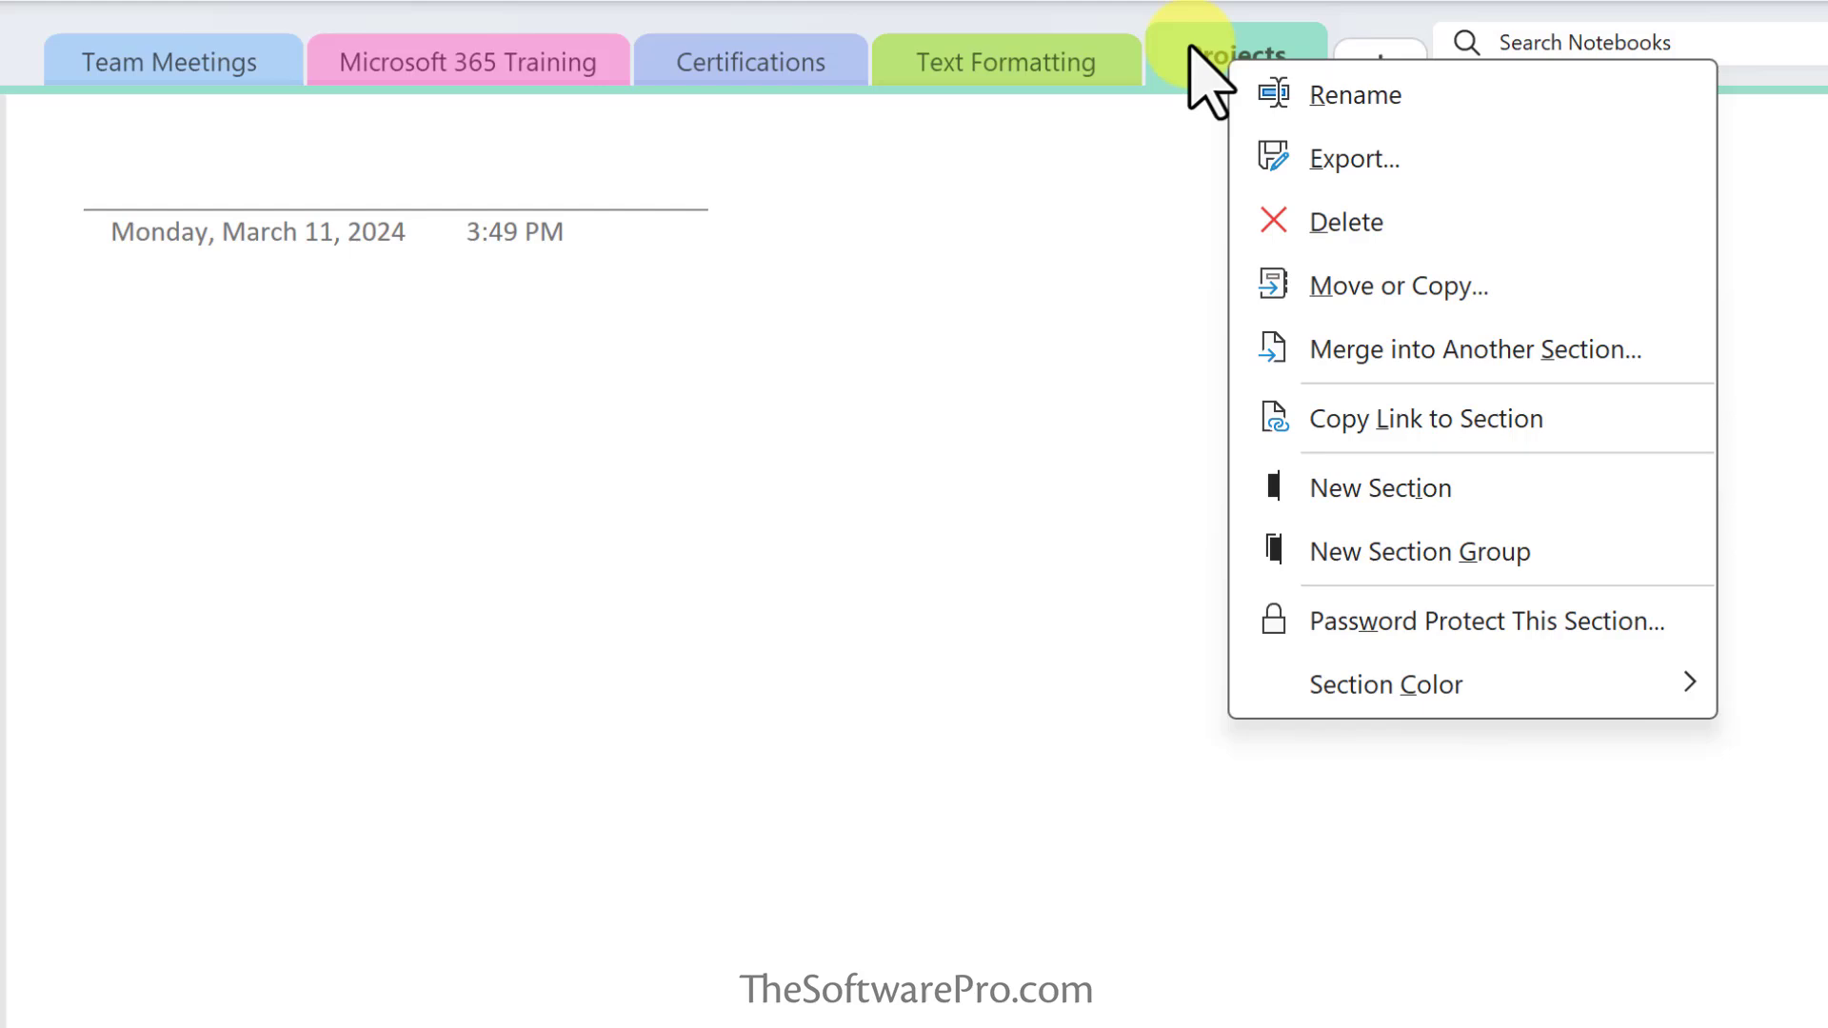
left_click(1312, 217)
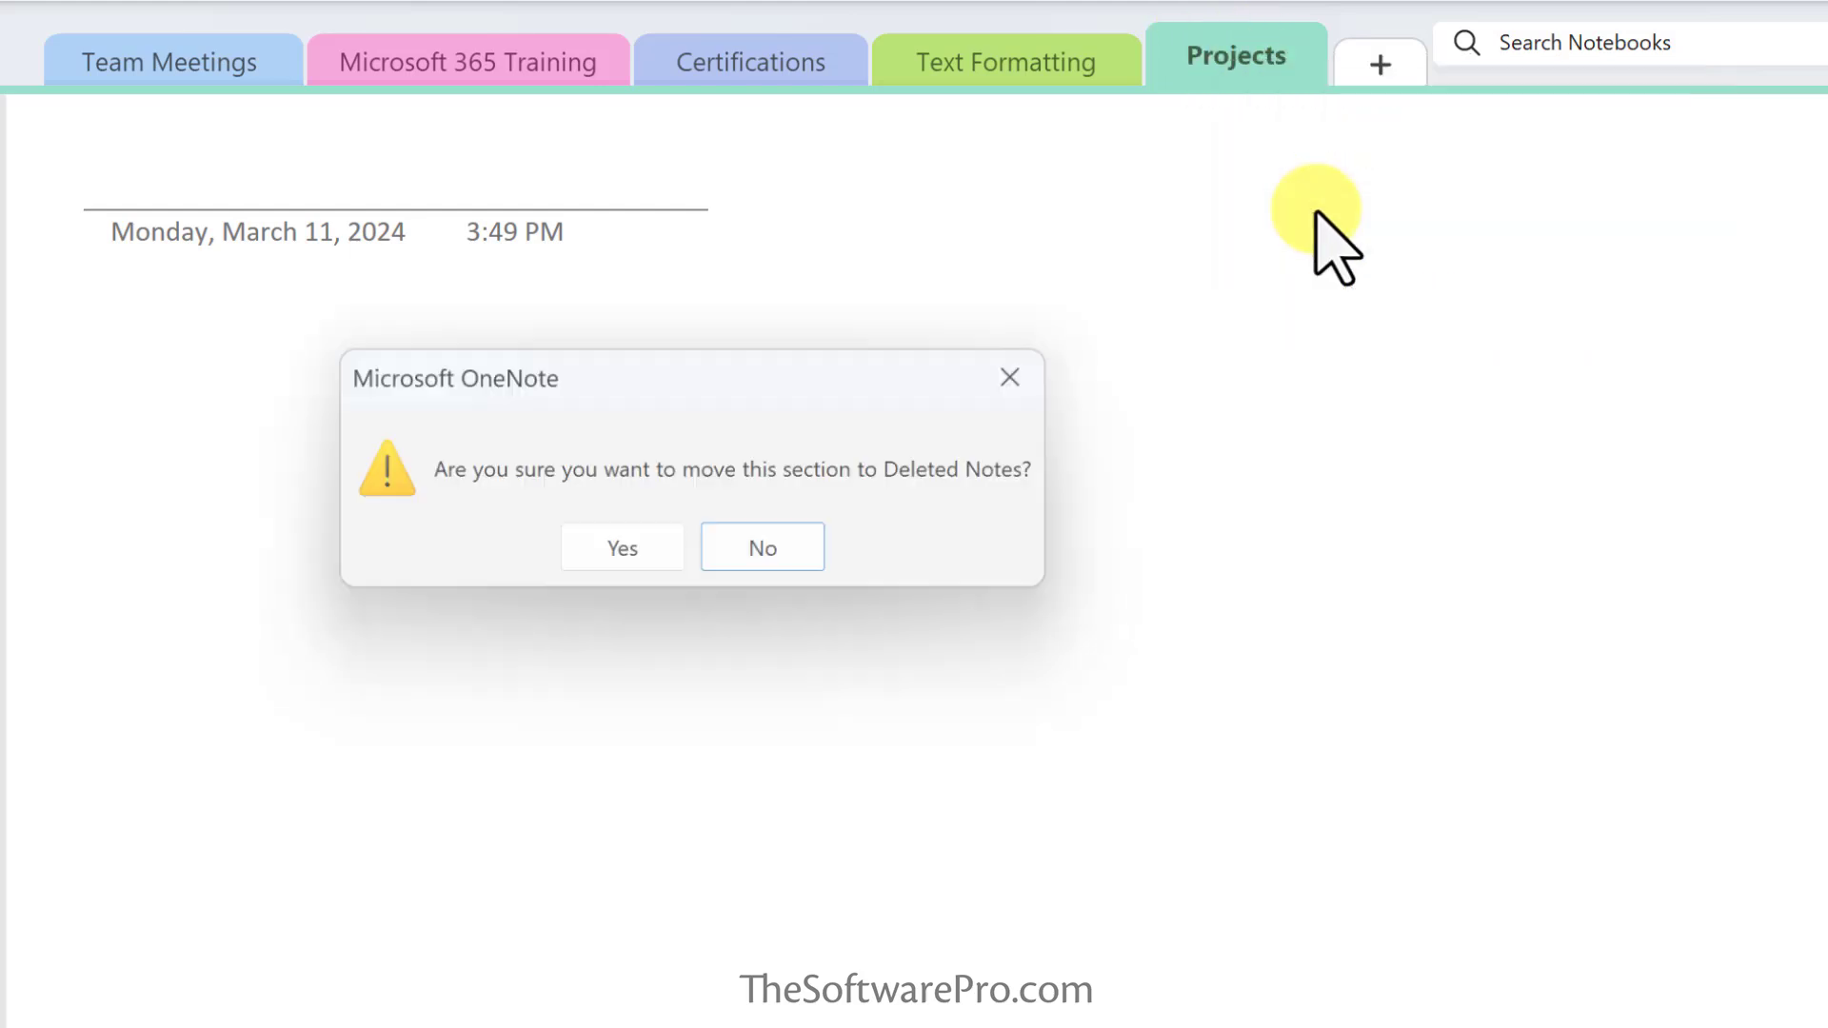
left_click(628, 558)
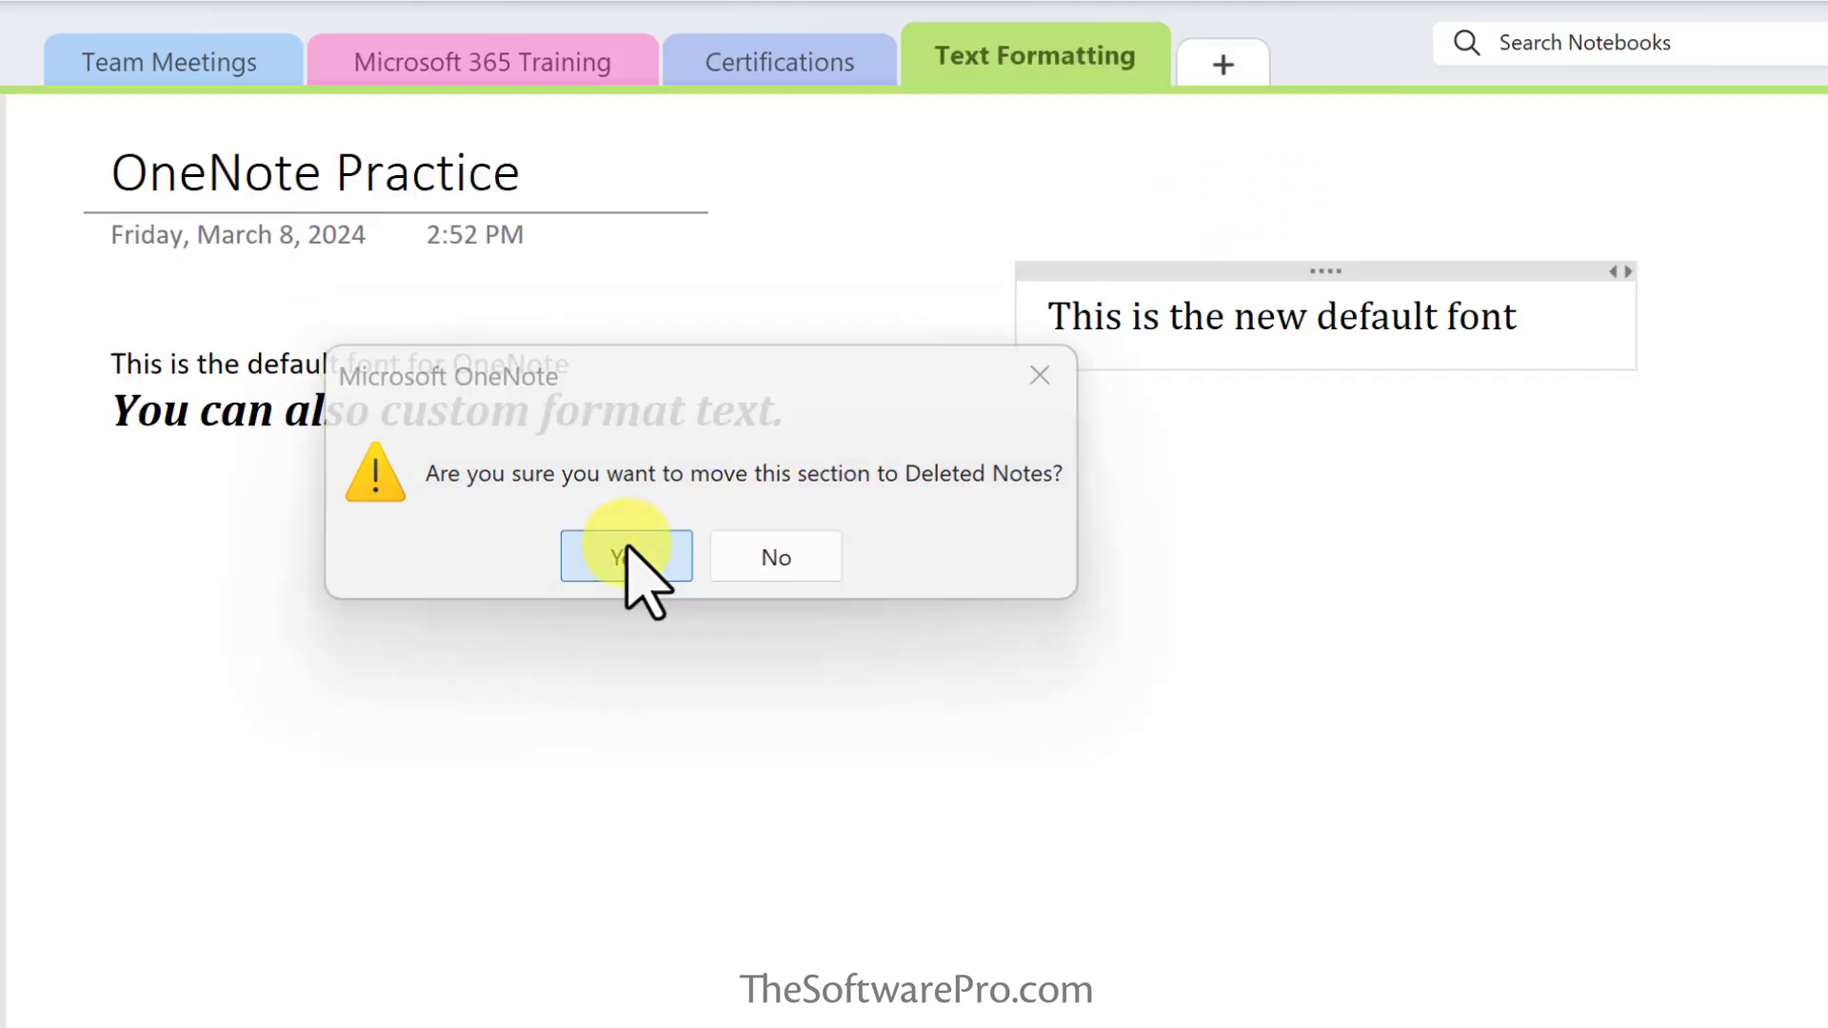
- Copy the Team Meetings section into the Chocolate Creations notebook
left_click(124, 62)
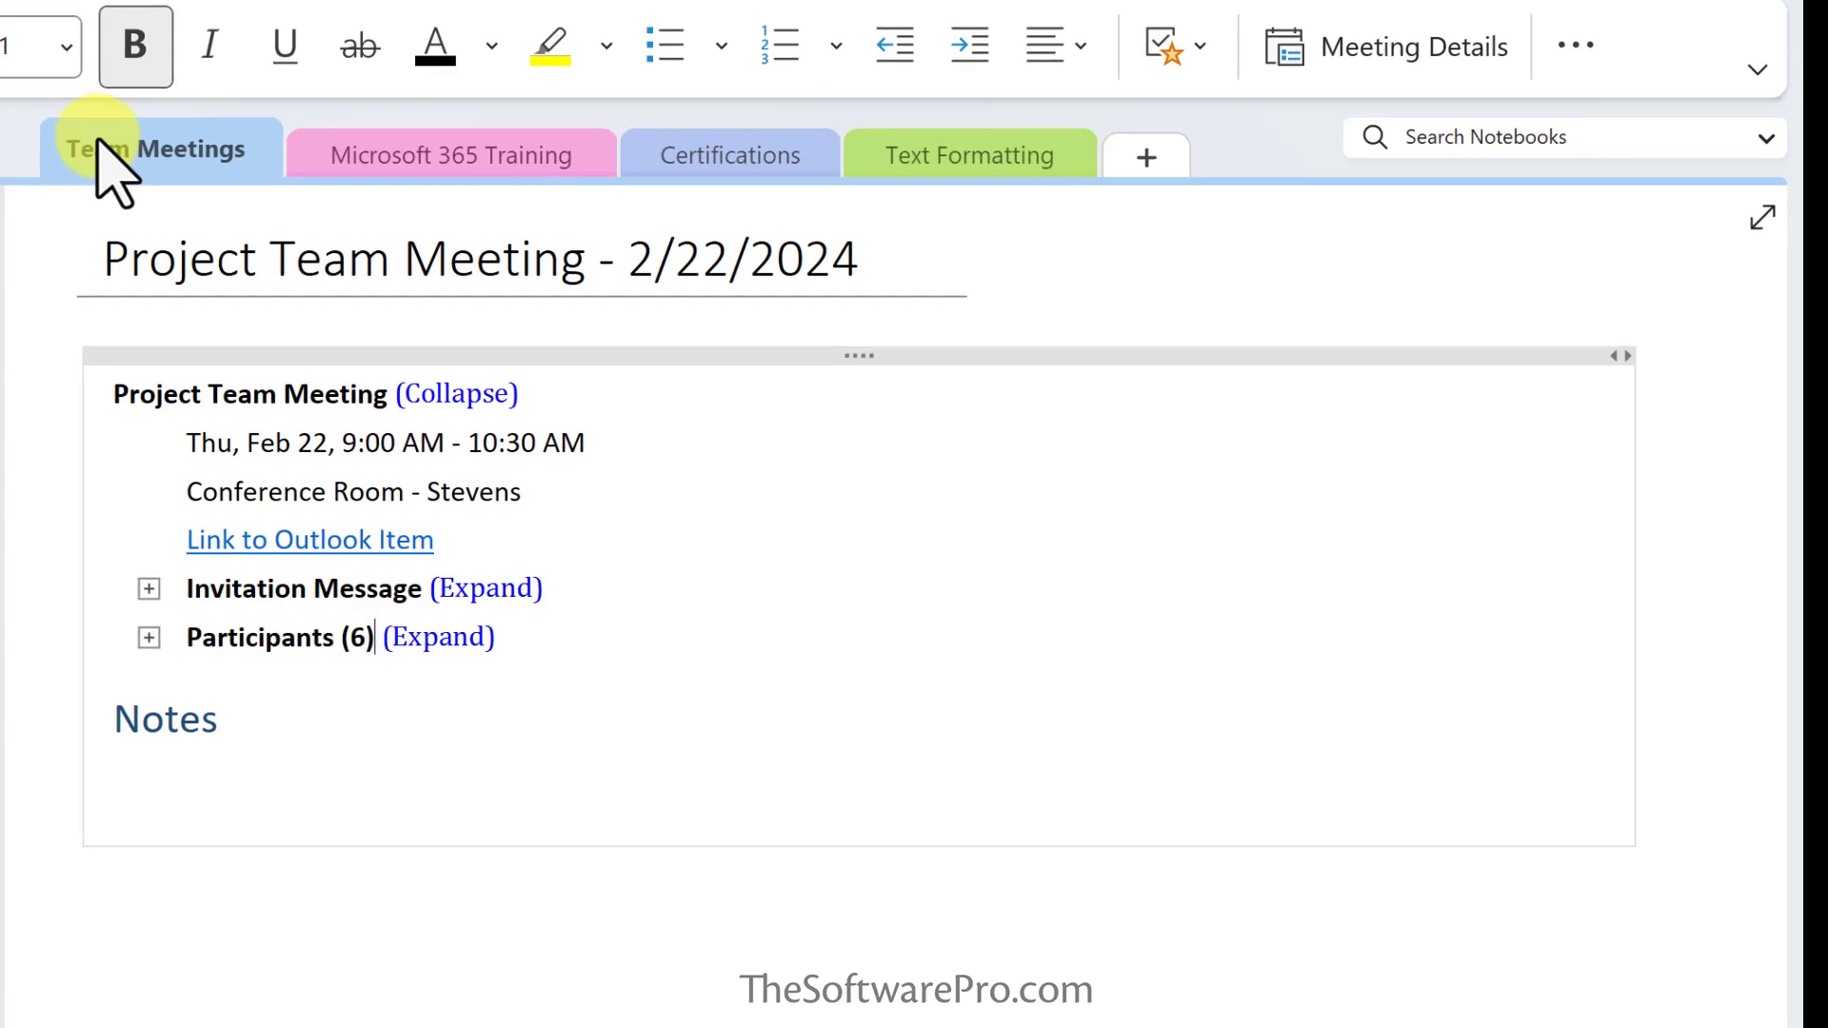
right_click(131, 150)
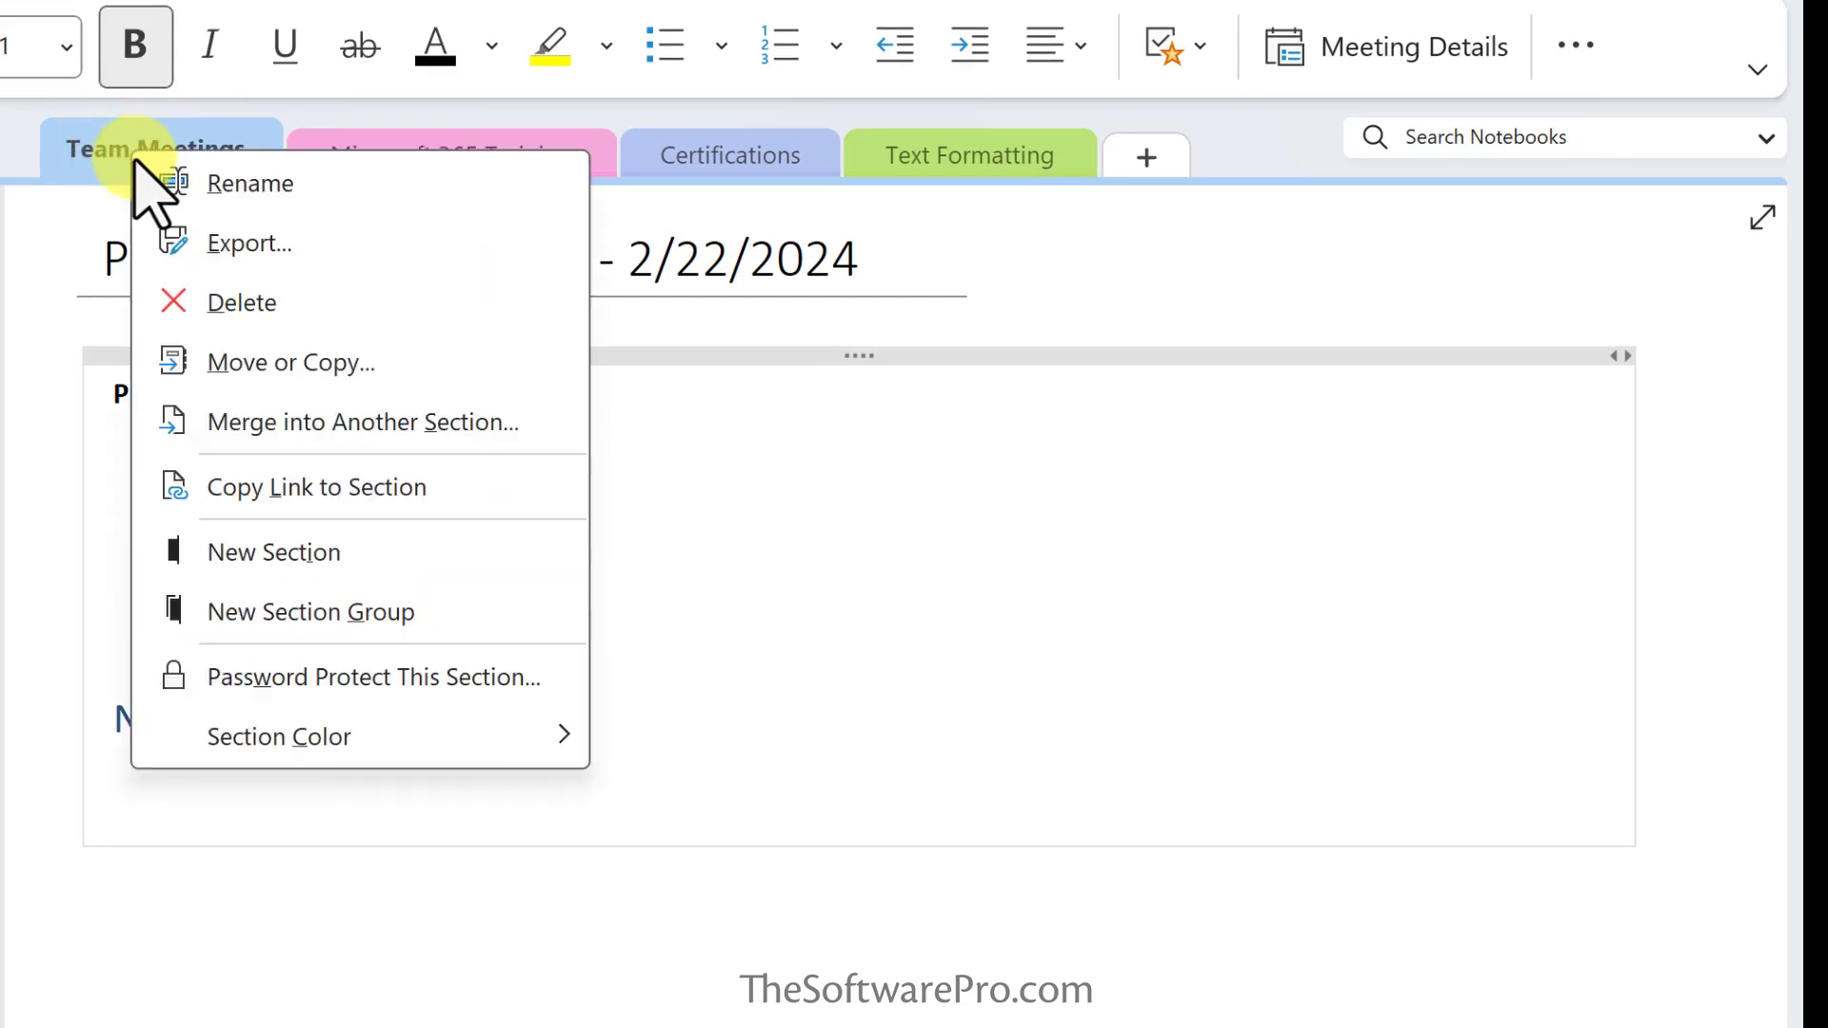
left_click(337, 360)
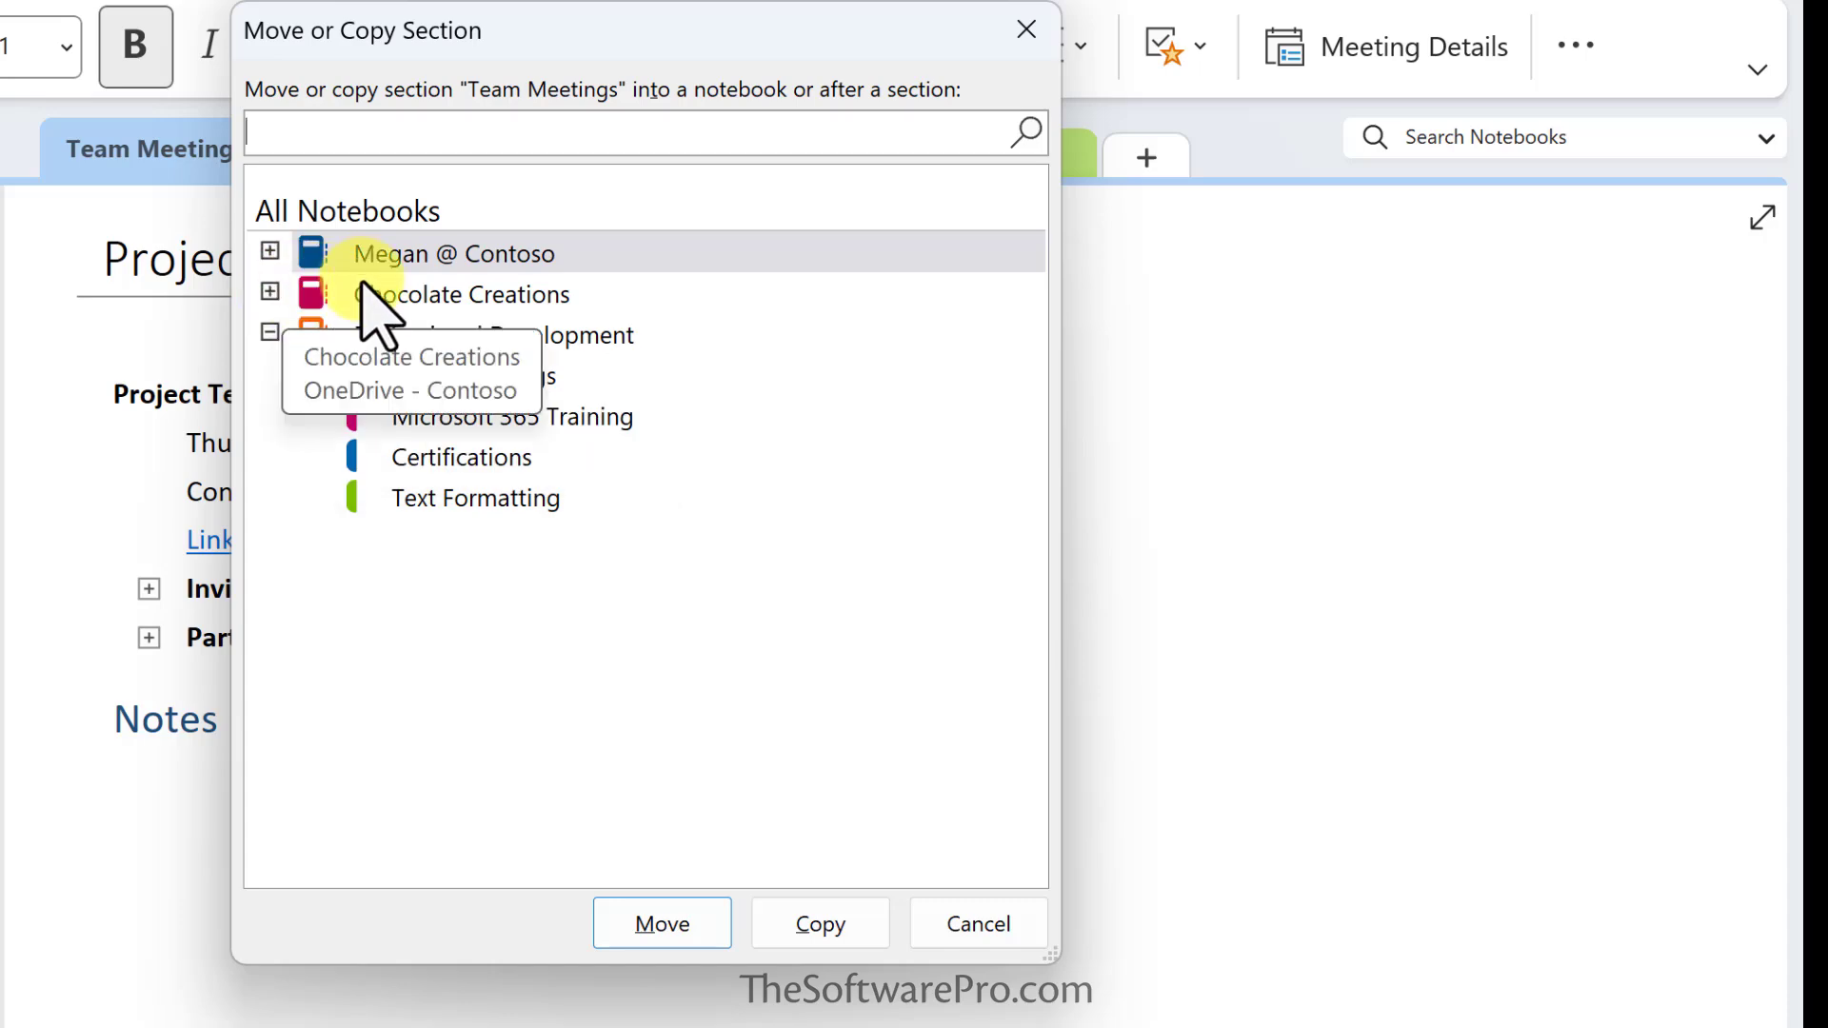
left_click(270, 291)
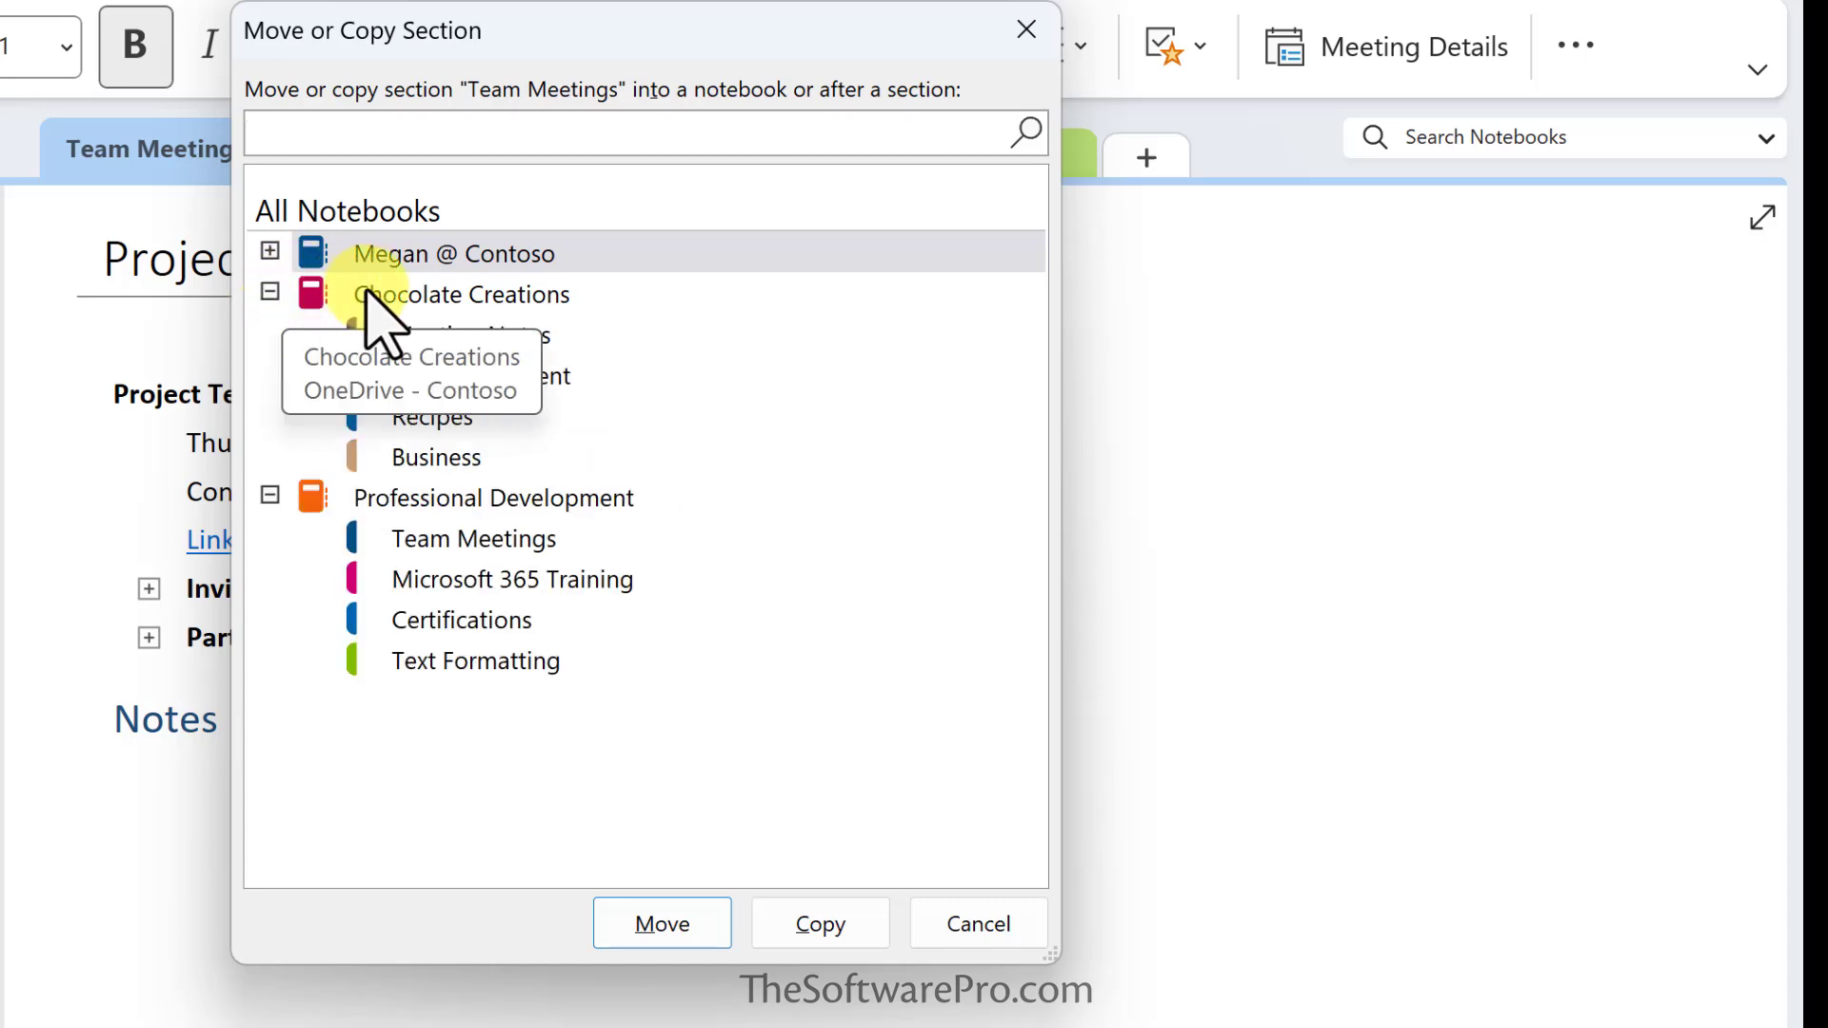
left_click(410, 296)
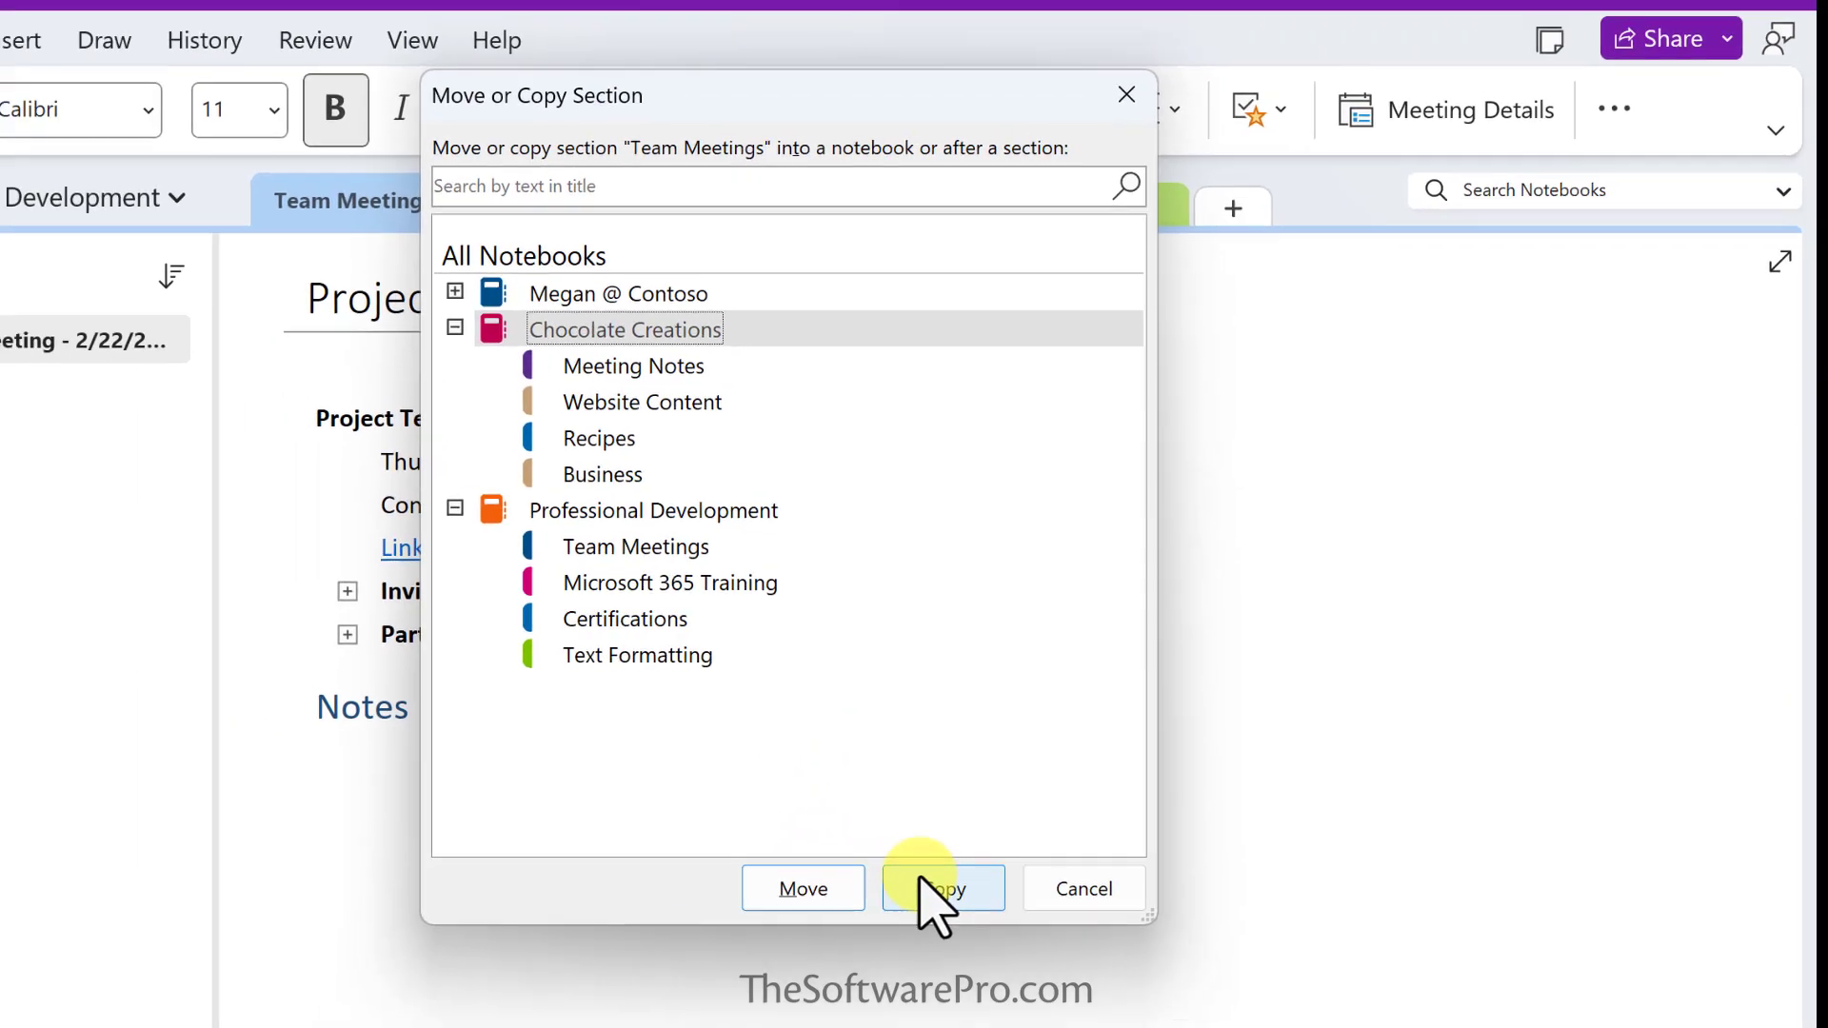
left_click(804, 919)
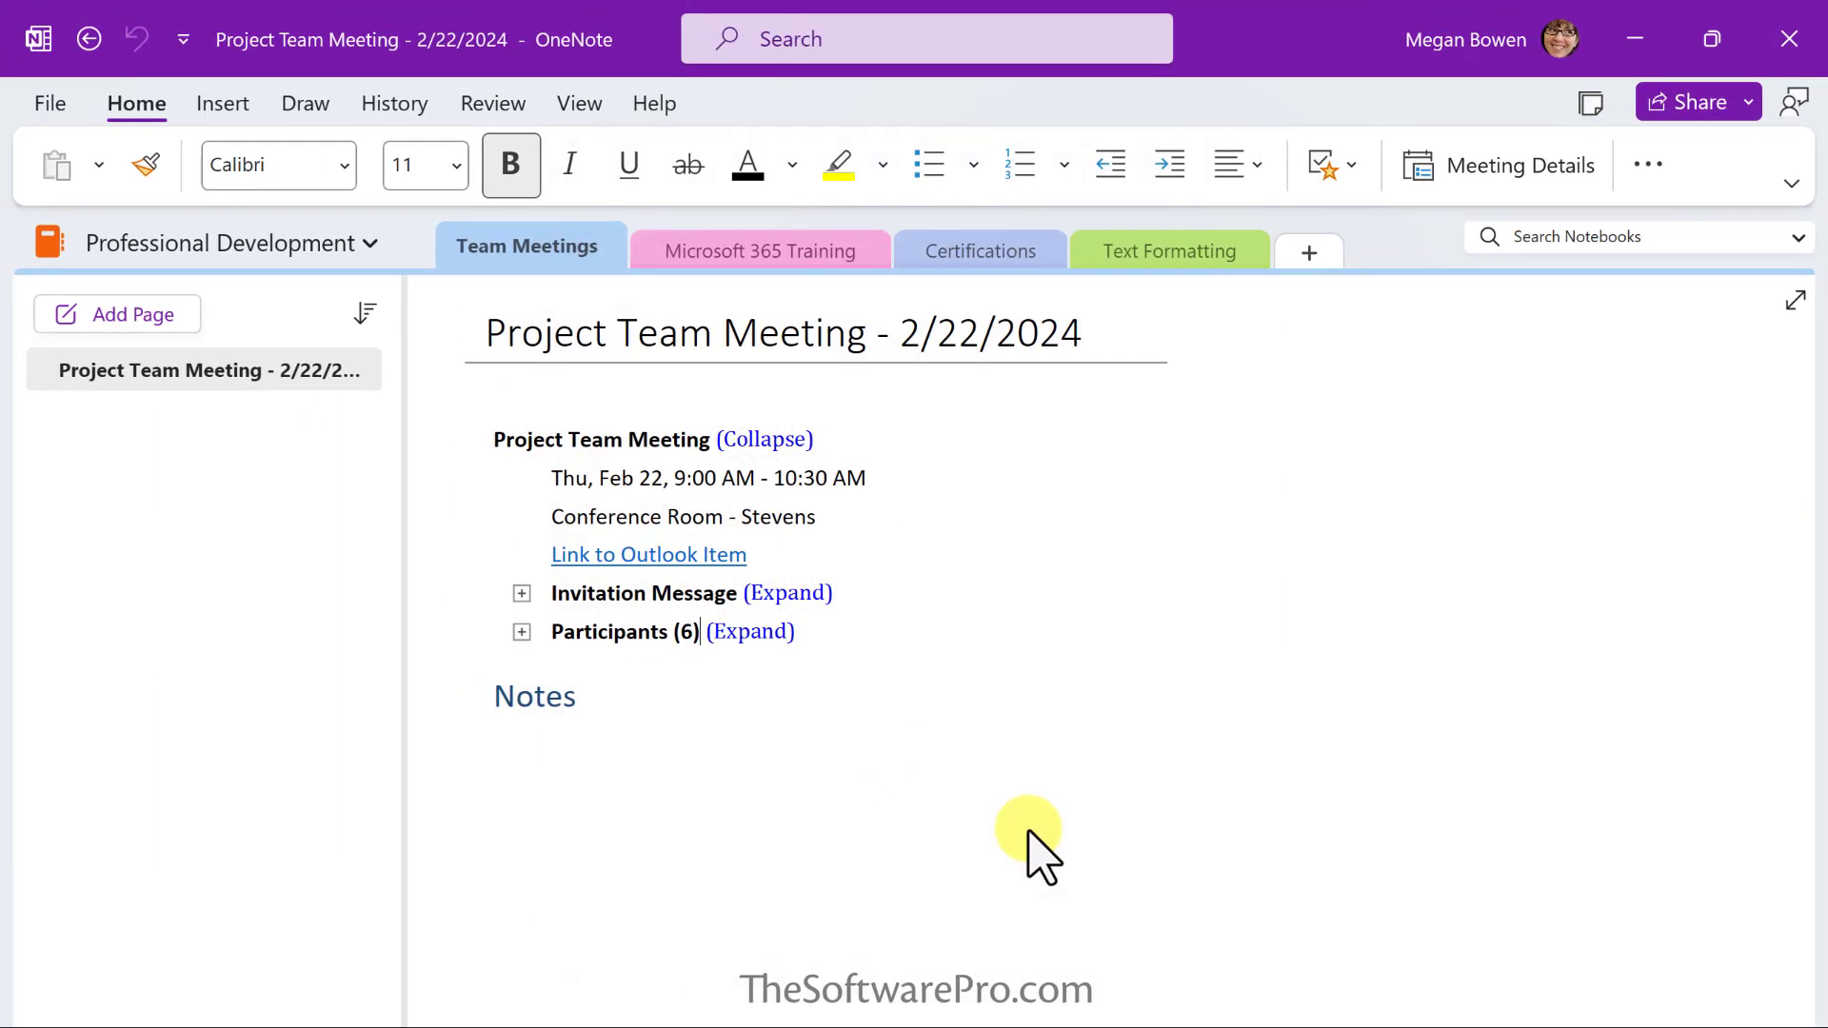
- In the Chocolate Creations notebook, reposition the Team Meetings section directly after Meeting Notes
left_click(369, 244)
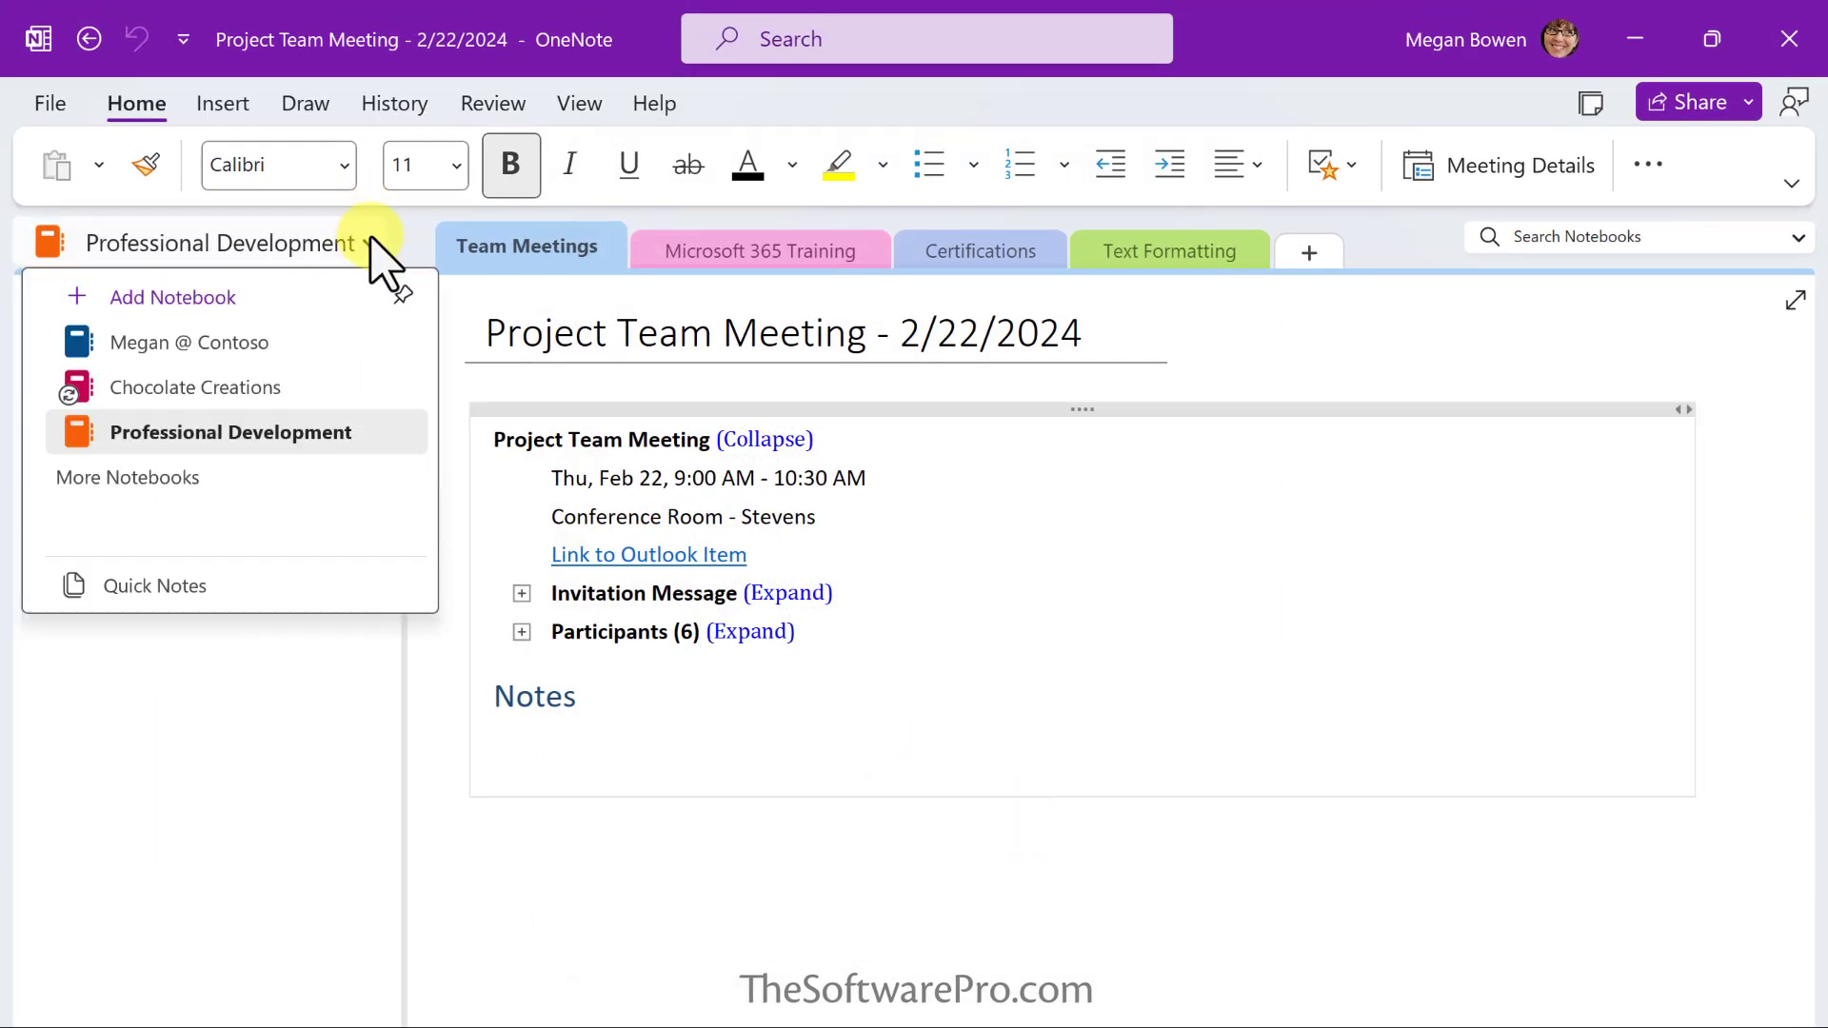
left_click(250, 386)
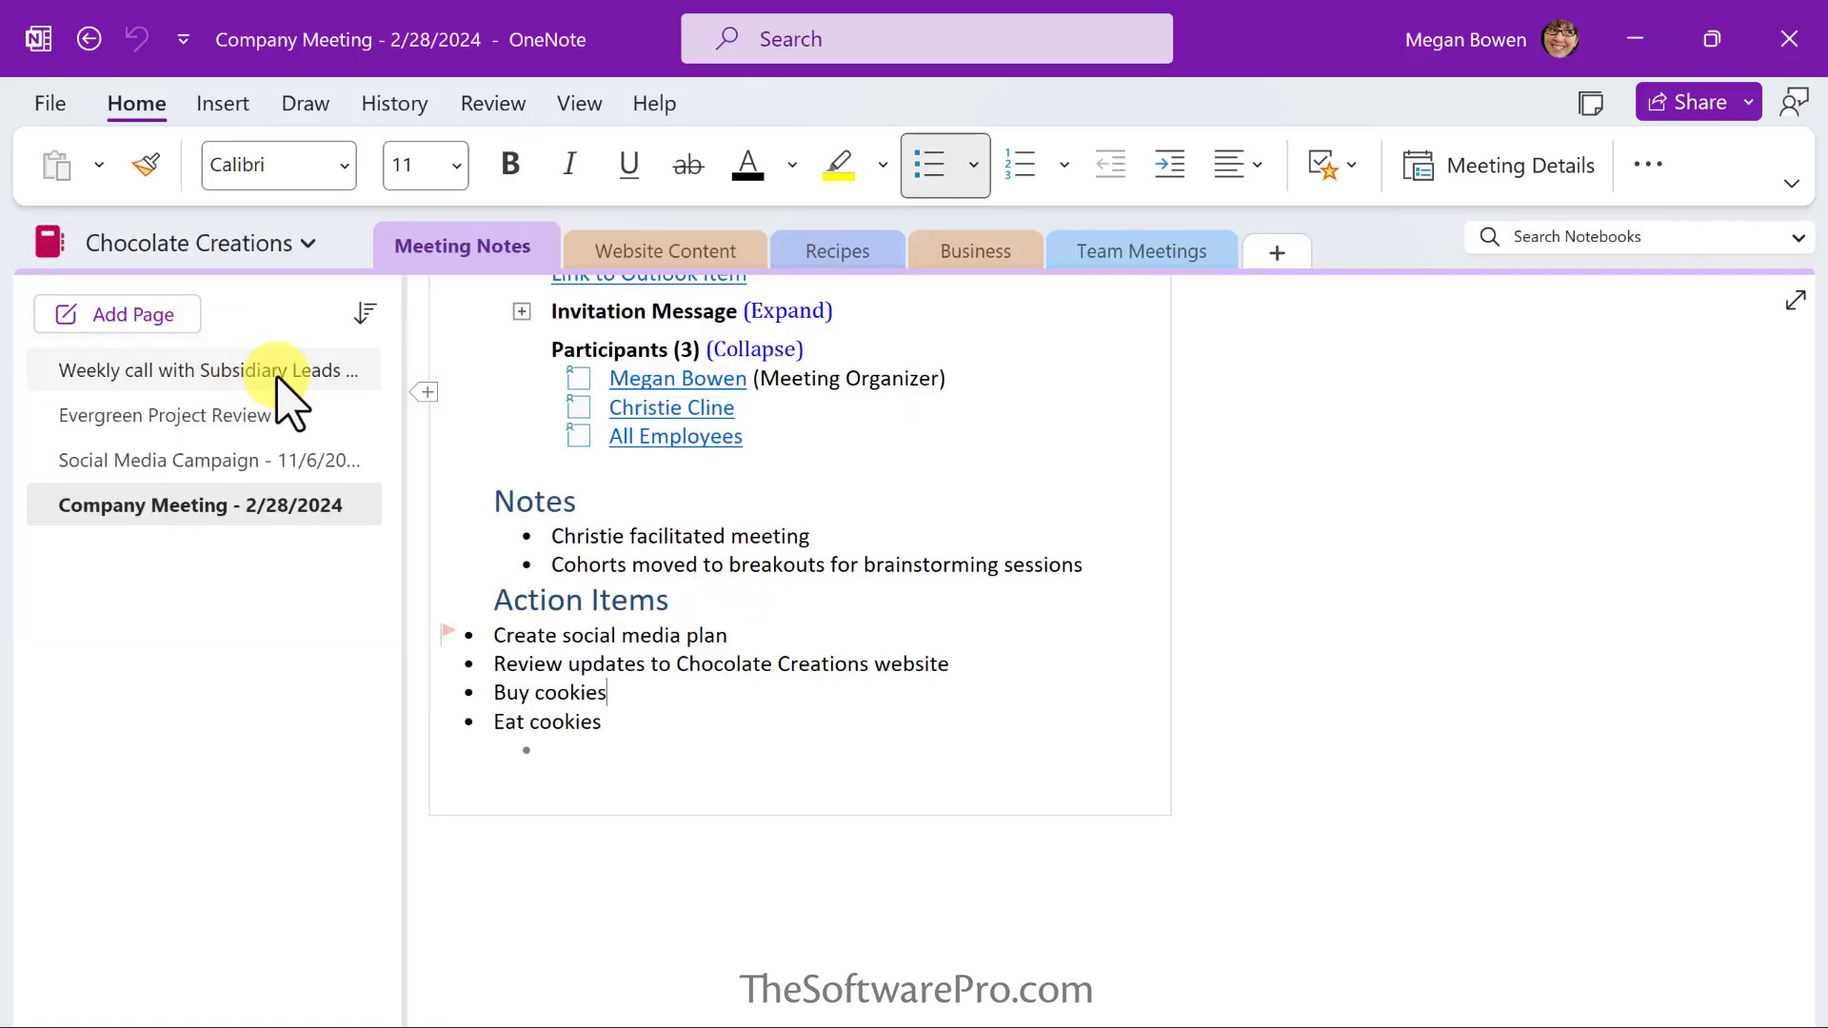
left_click(1154, 256)
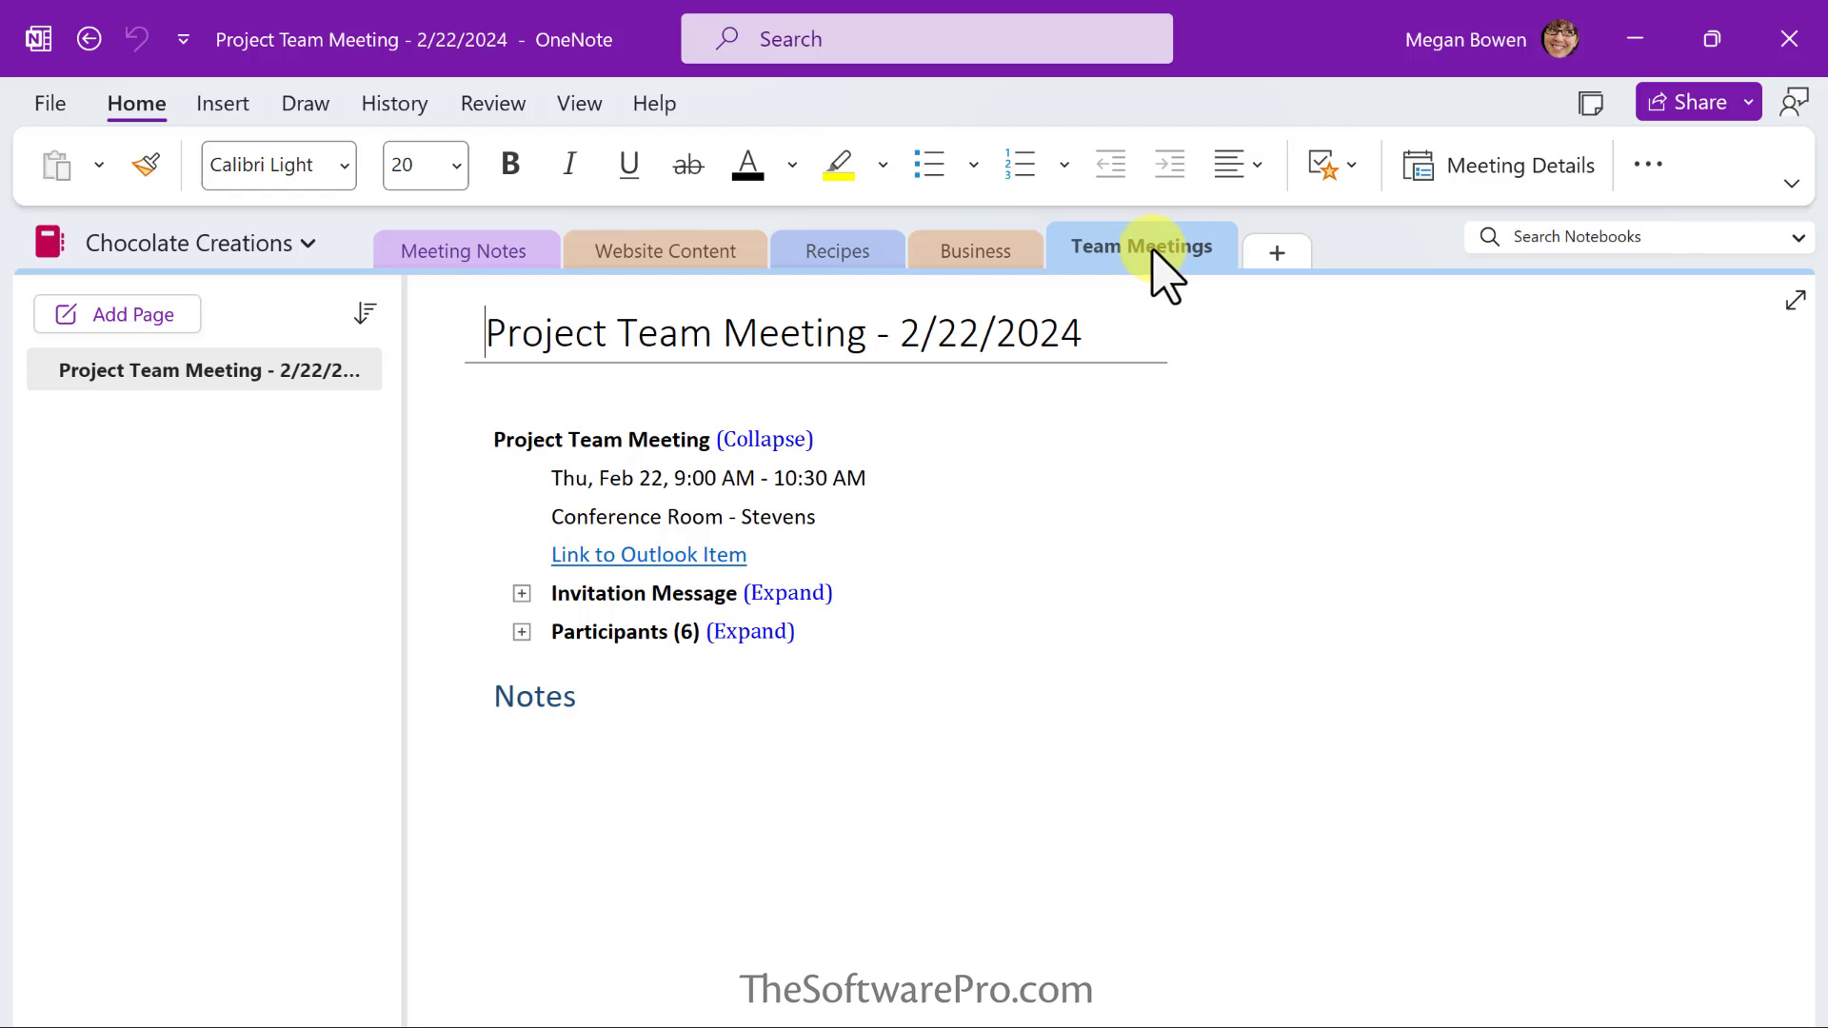
mouse_move(1153, 249)
left_mouse_down()
mouse_move(788, 217)
mouse_move(577, 257)
left_mouse_up()
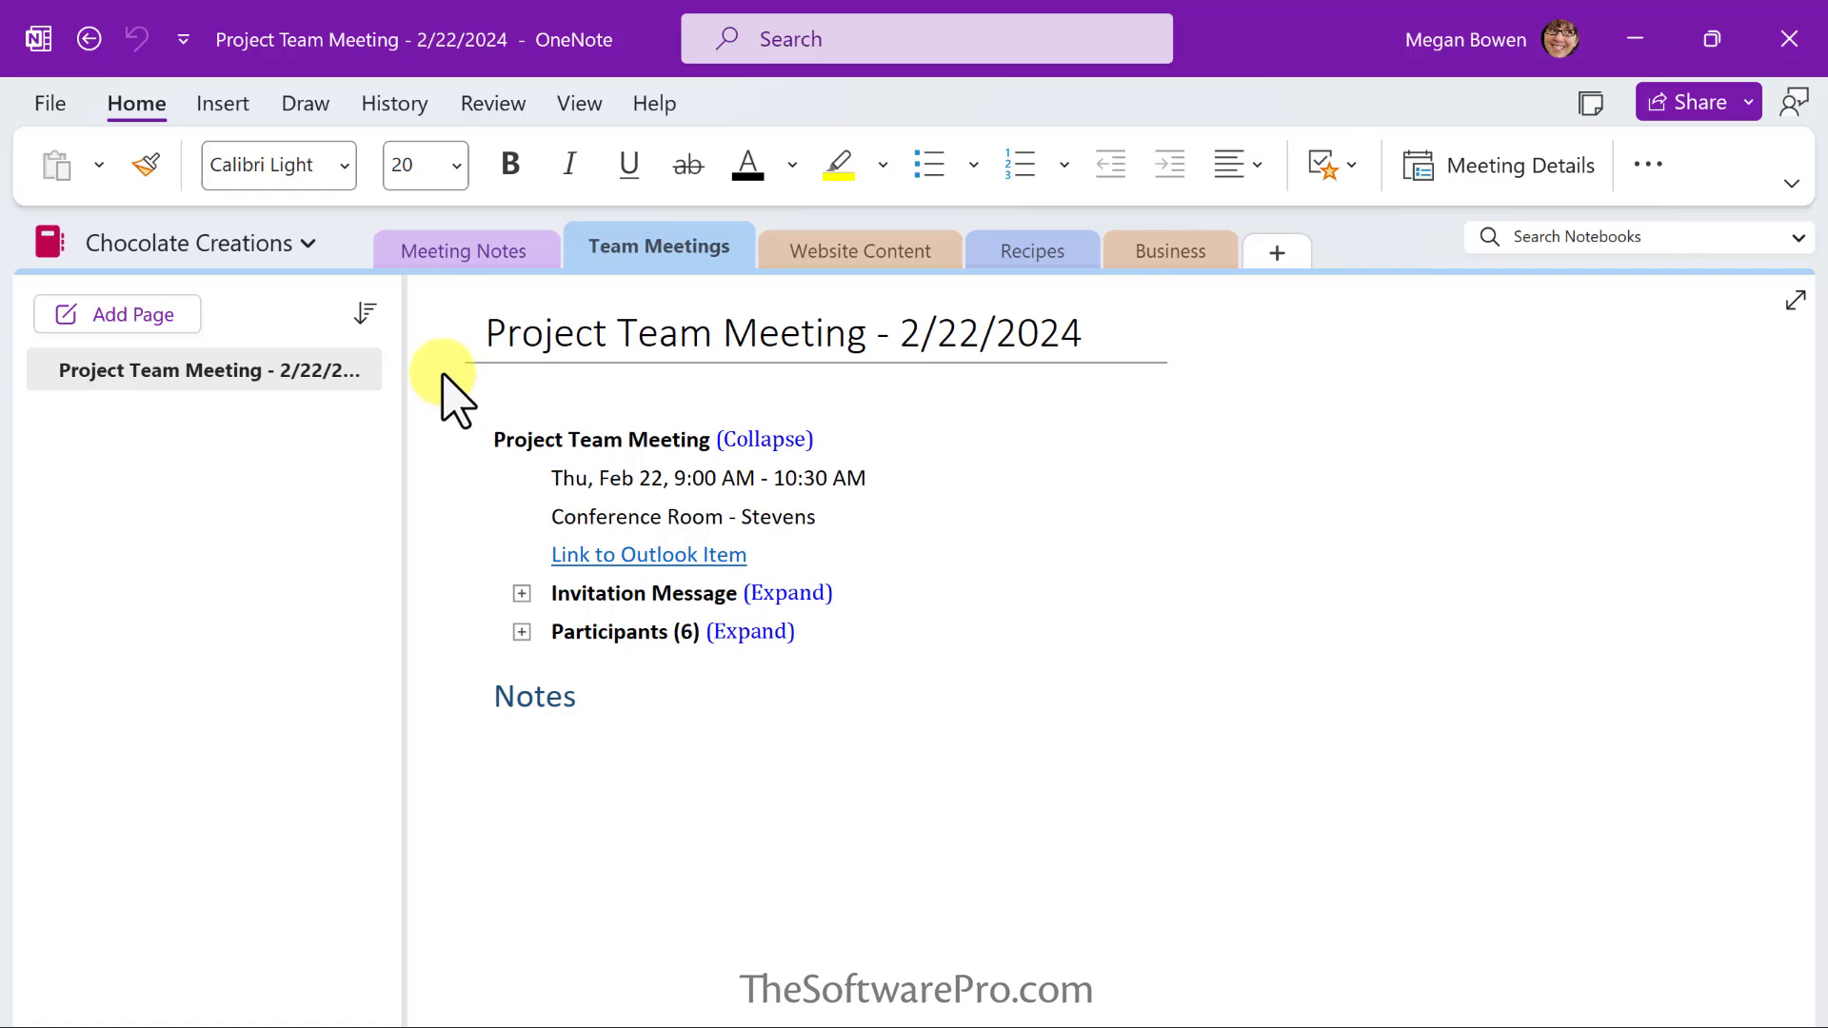
- Move the Project Team Meeting - 2/22/2024 page from Team Meetings to the Meeting Notes section of Chocolate Creations
left_click(461, 250)
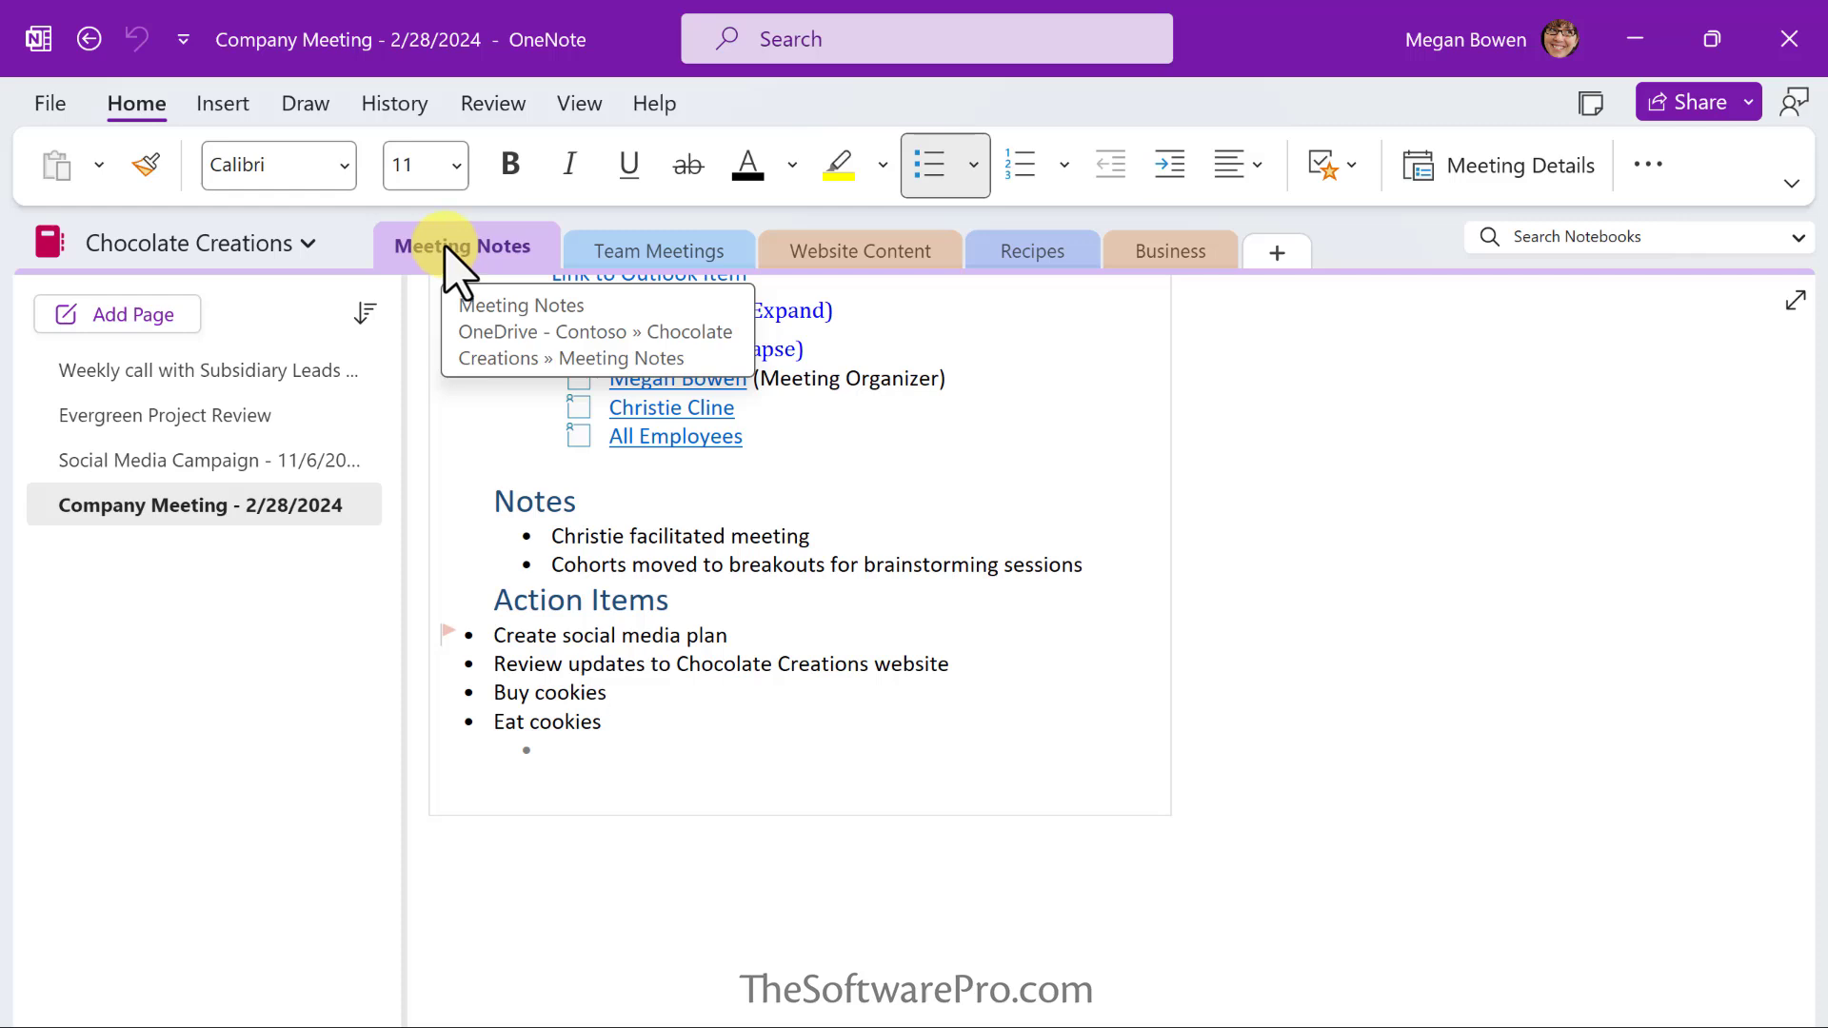
left_click(617, 255)
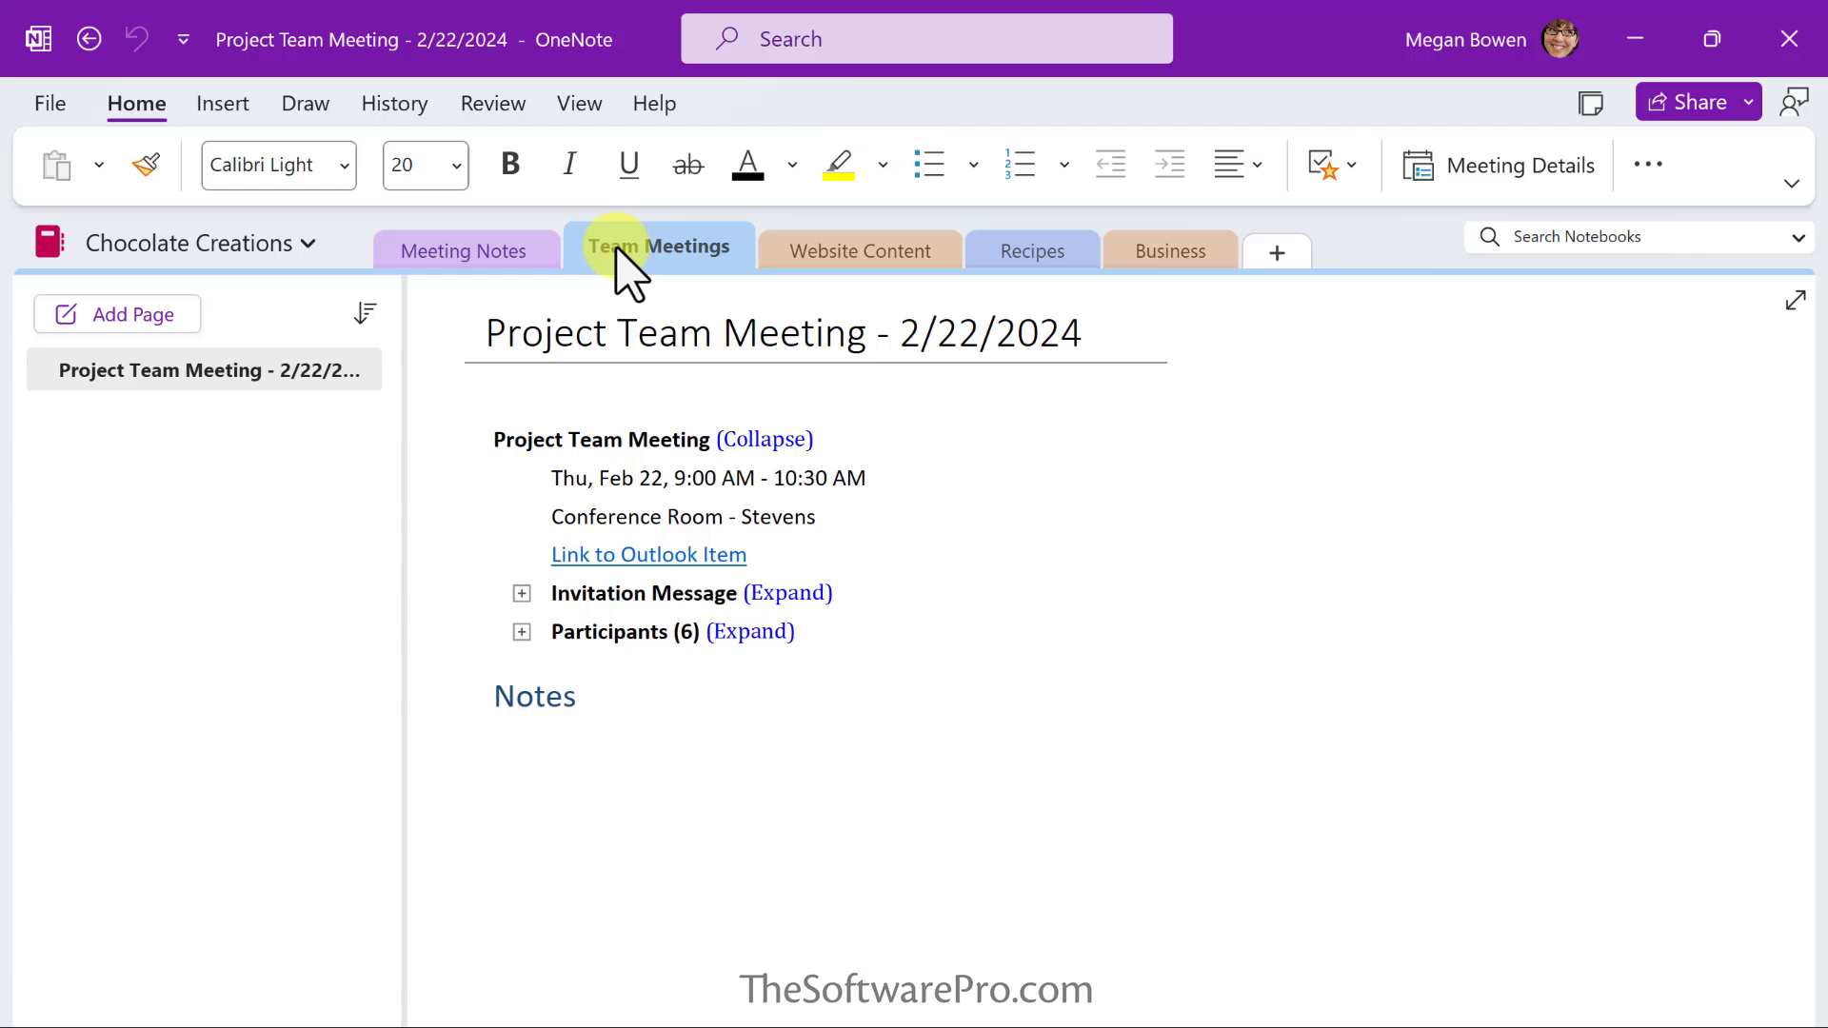
right_click(184, 369)
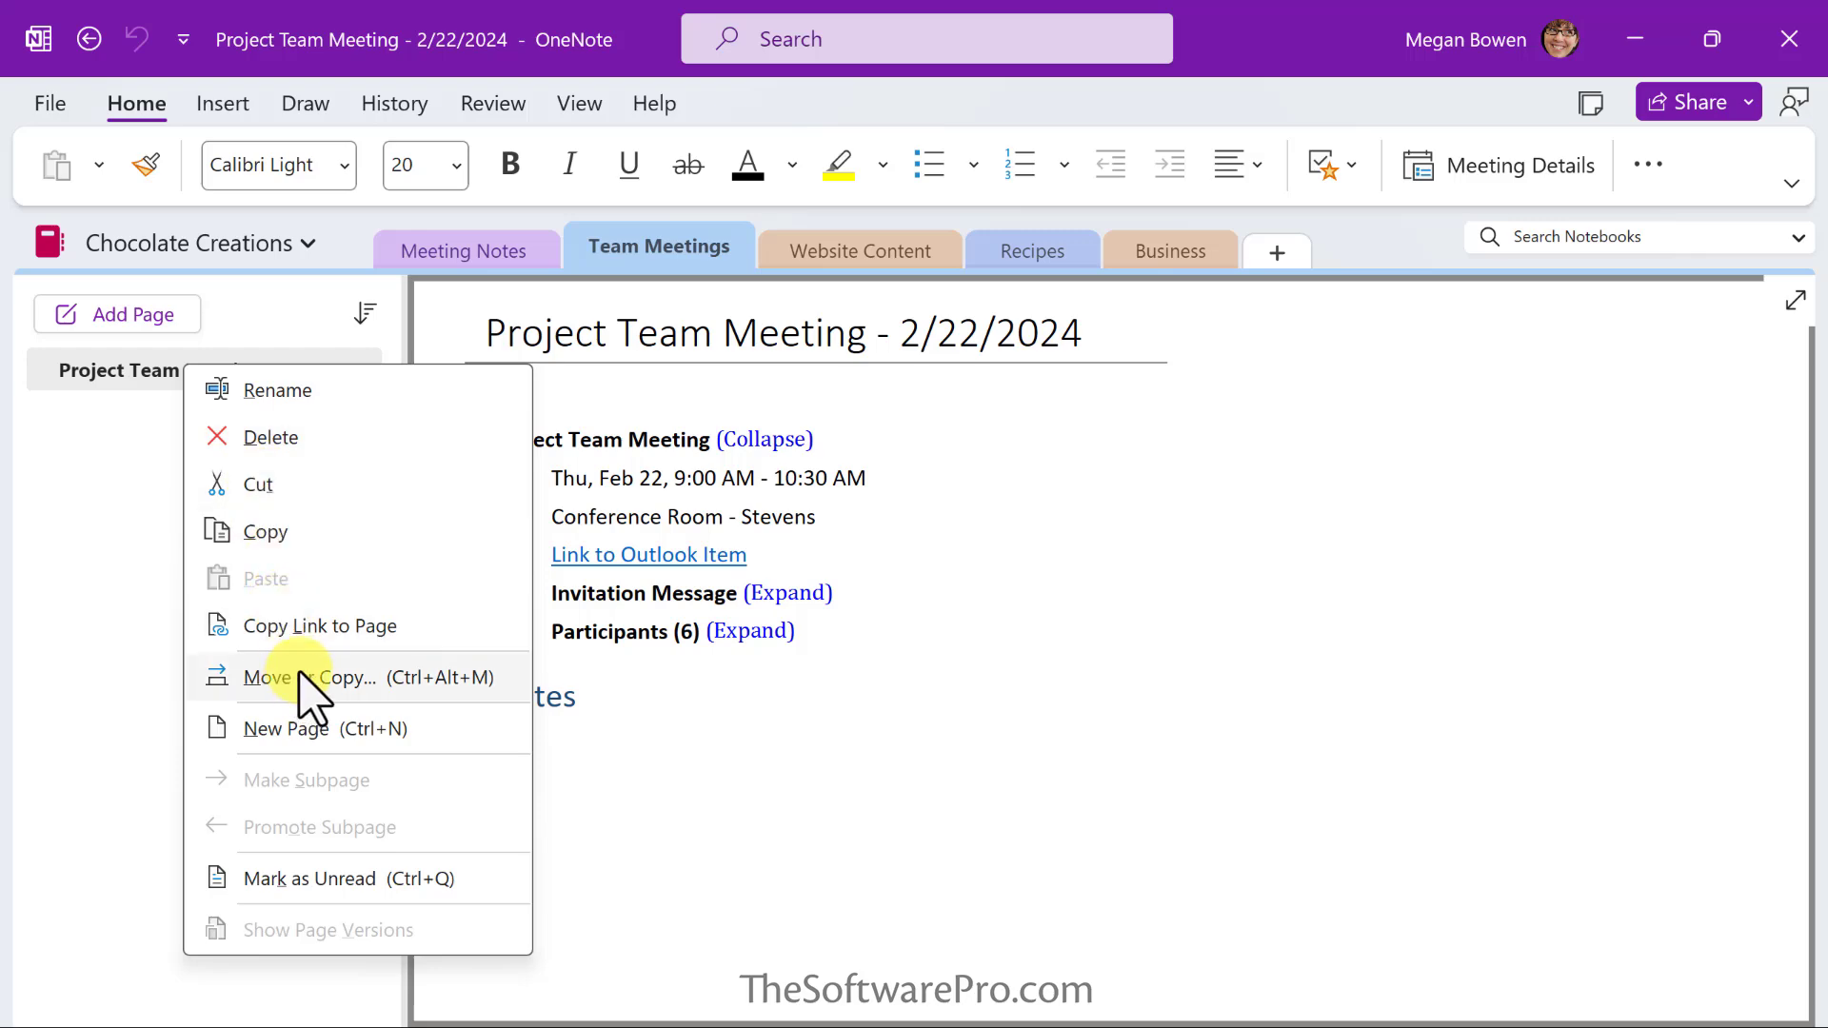
left_click(302, 678)
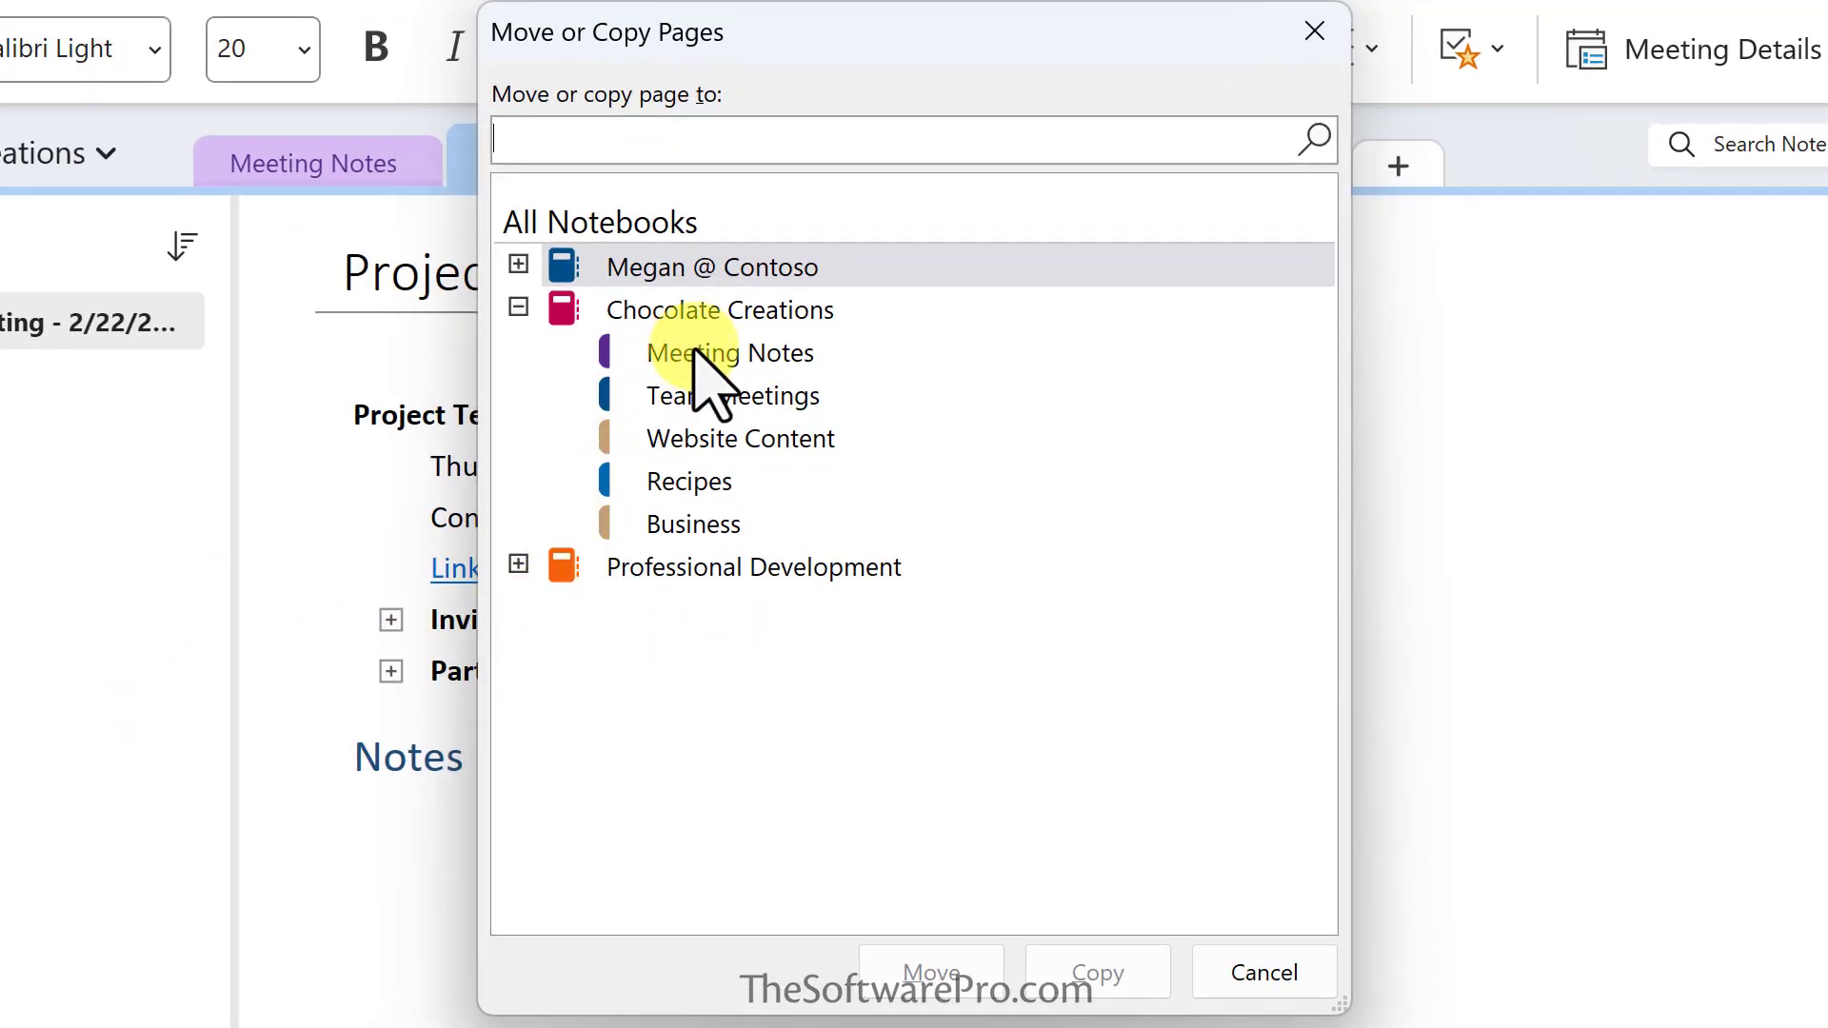
left_click(700, 354)
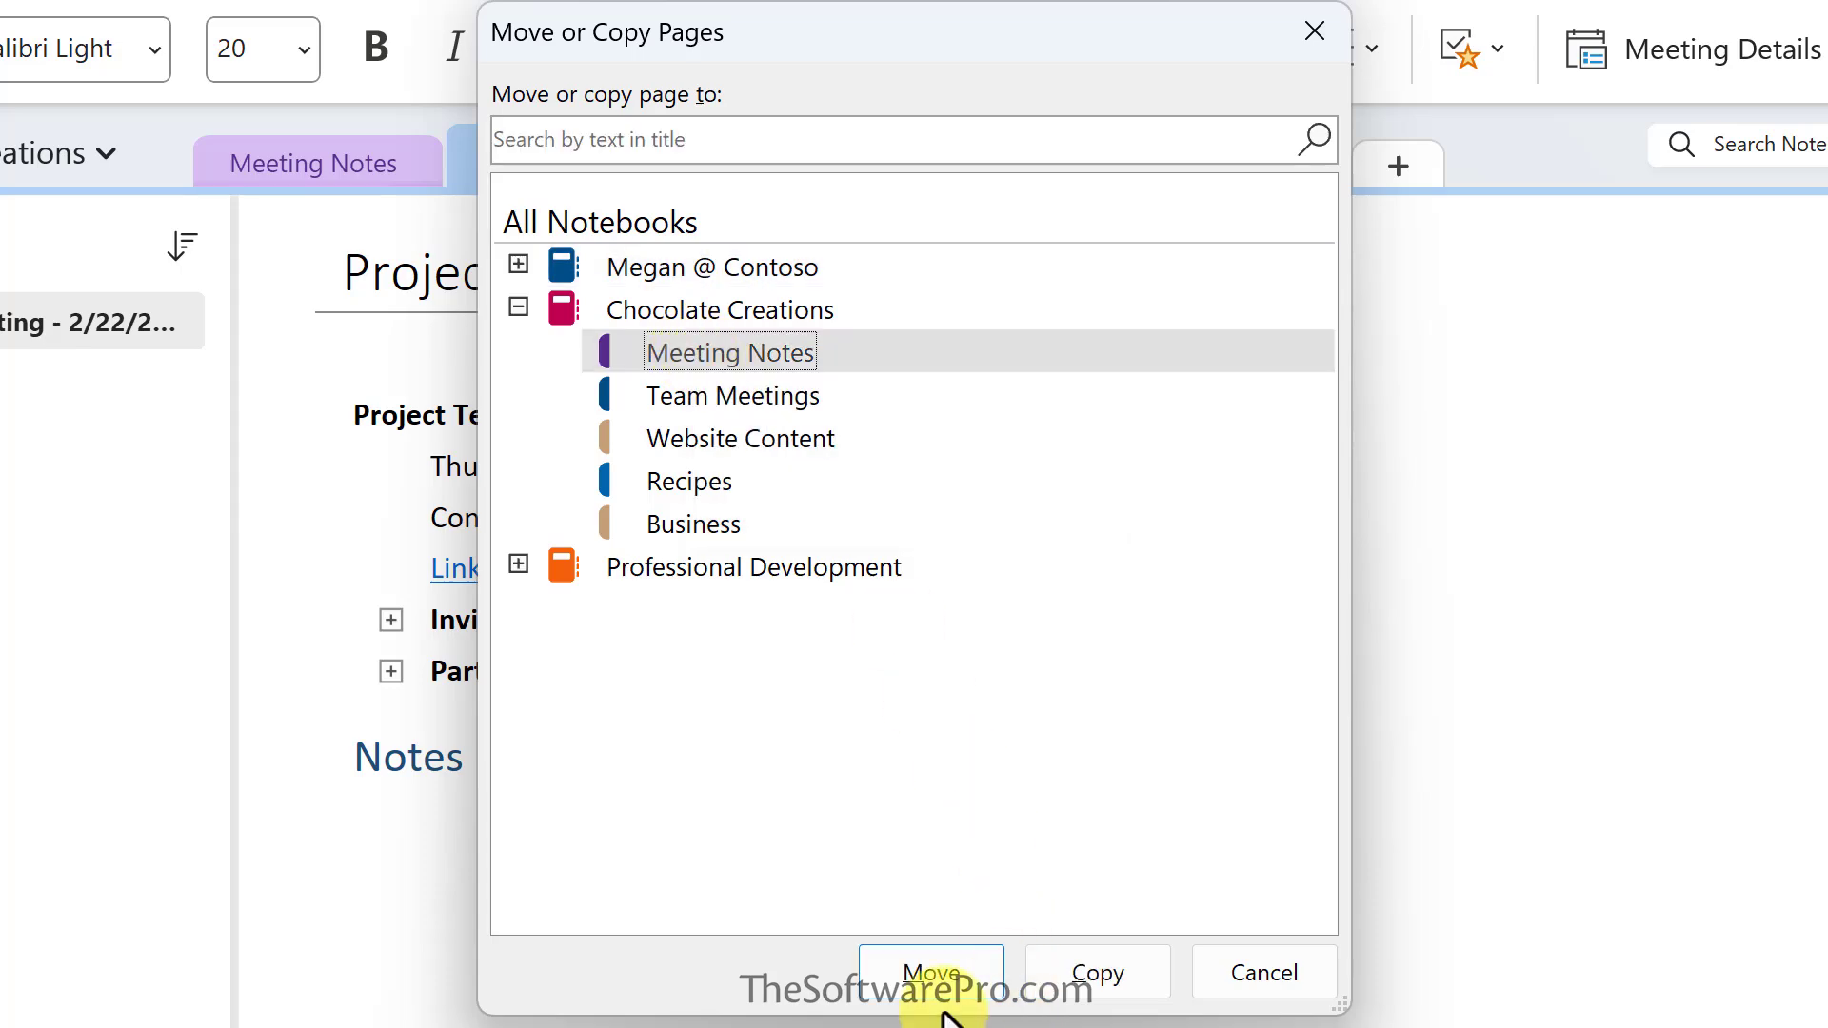
left_click(941, 973)
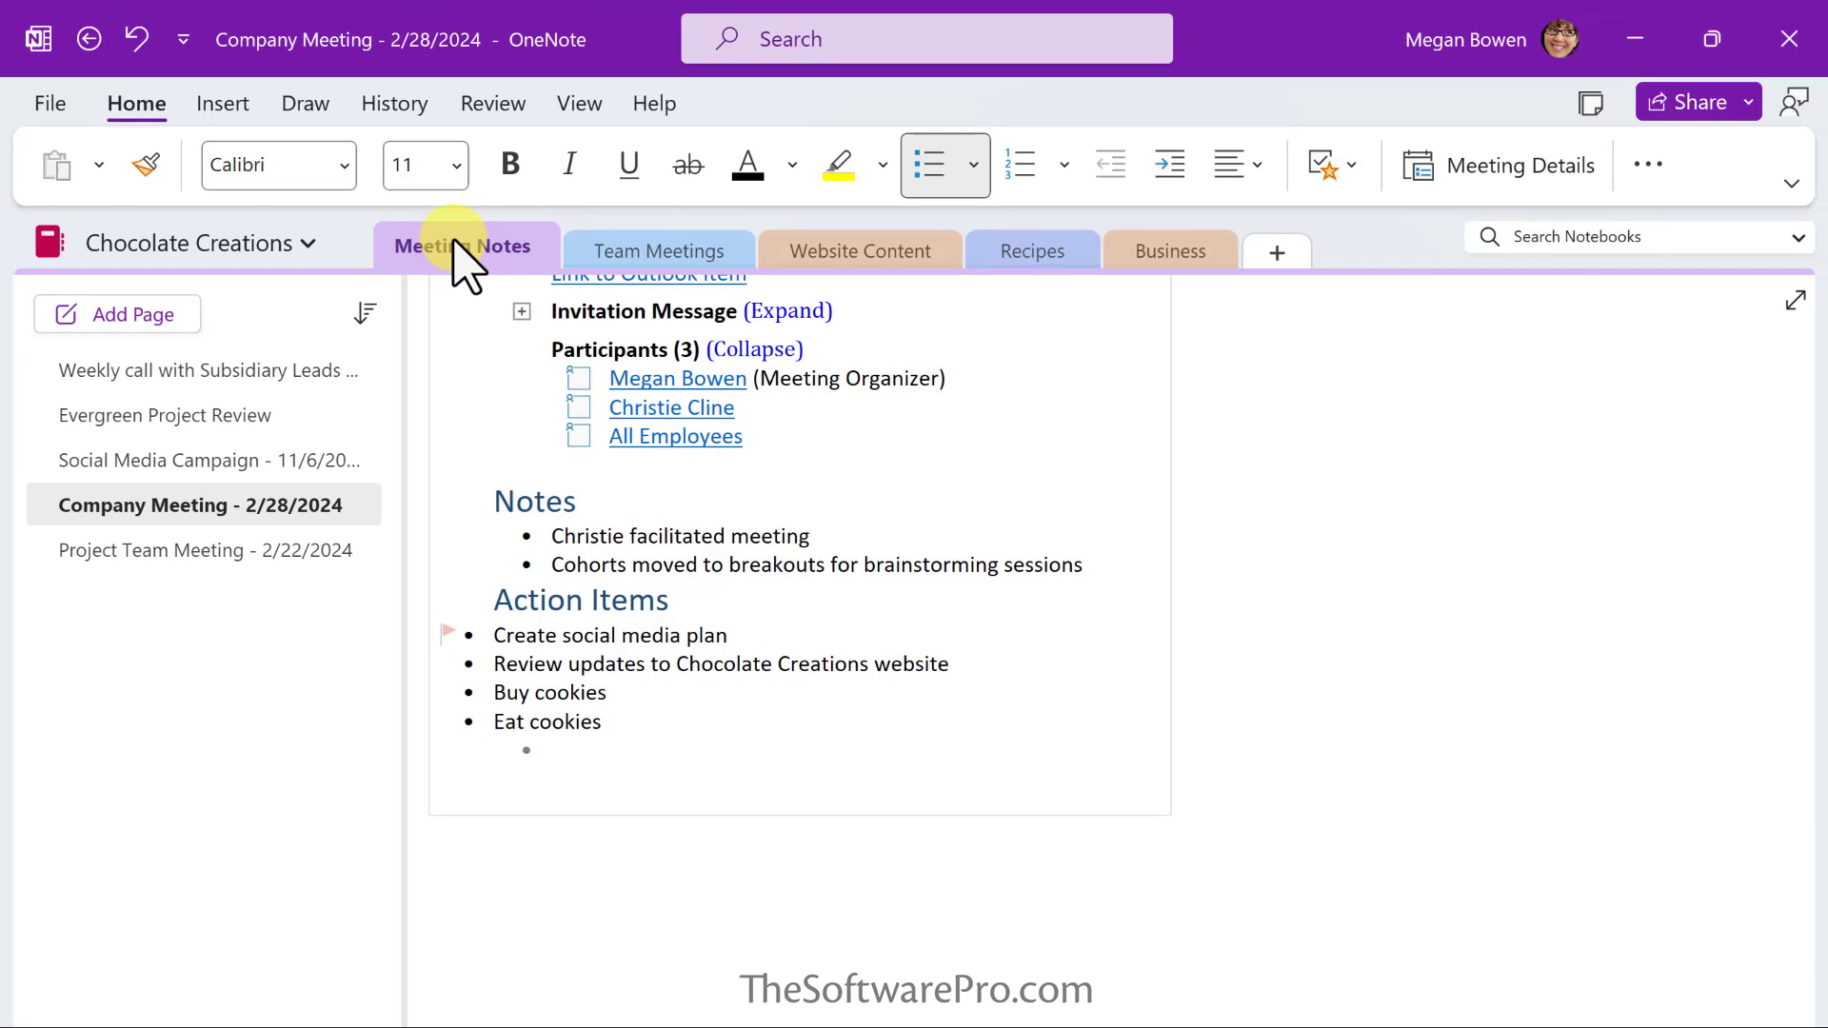
- Delete the empty Team Meetings section from the Chocolate Creations notebook
right_click(646, 252)
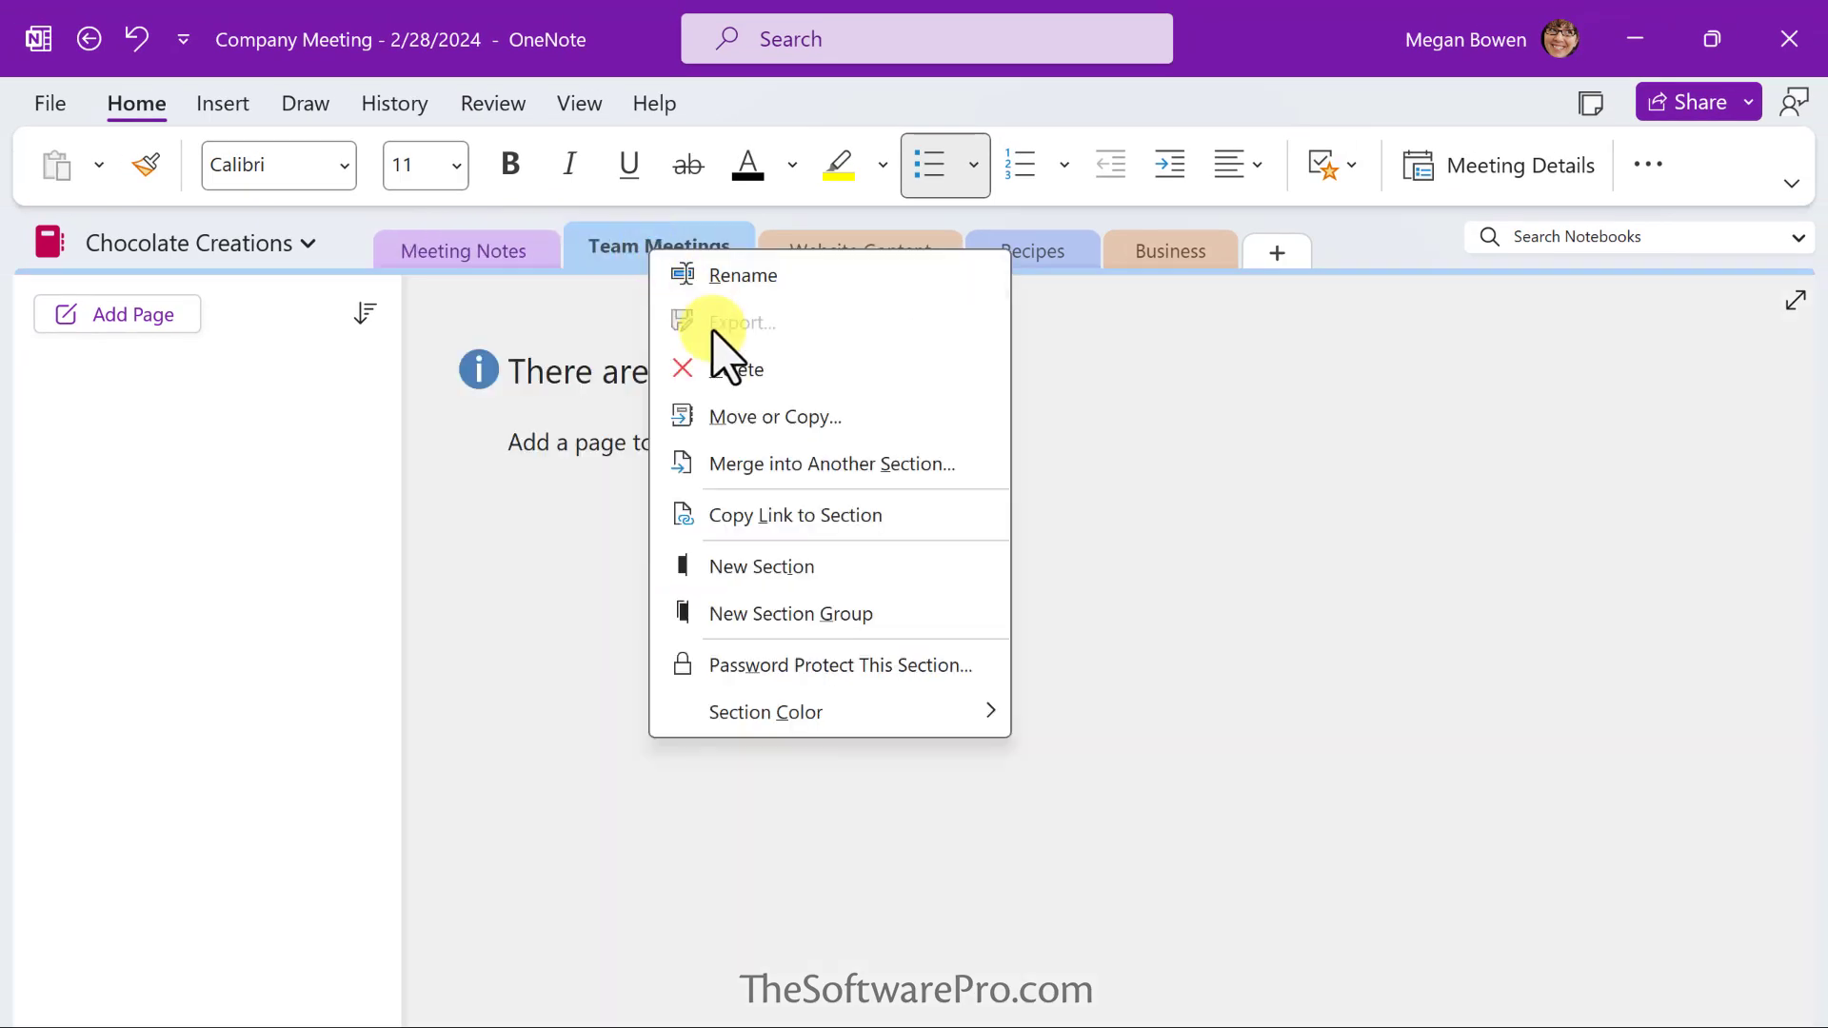
left_click(726, 370)
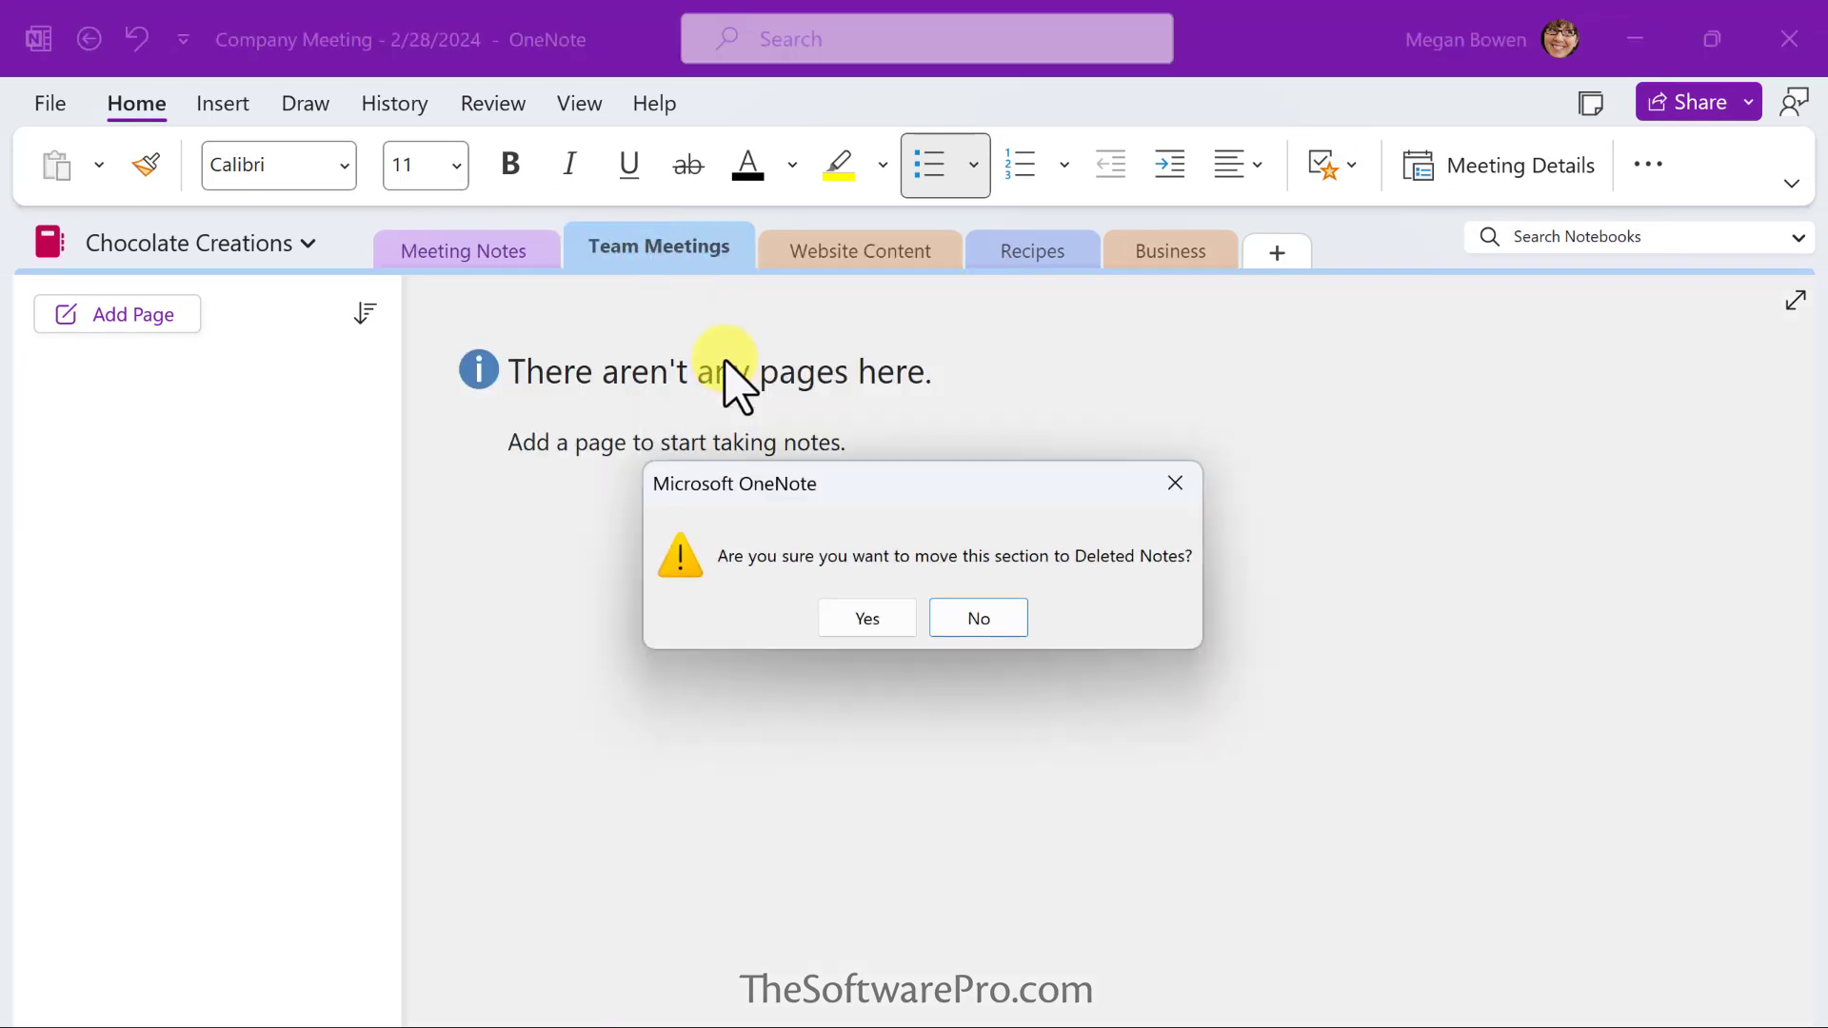
left_click(869, 617)
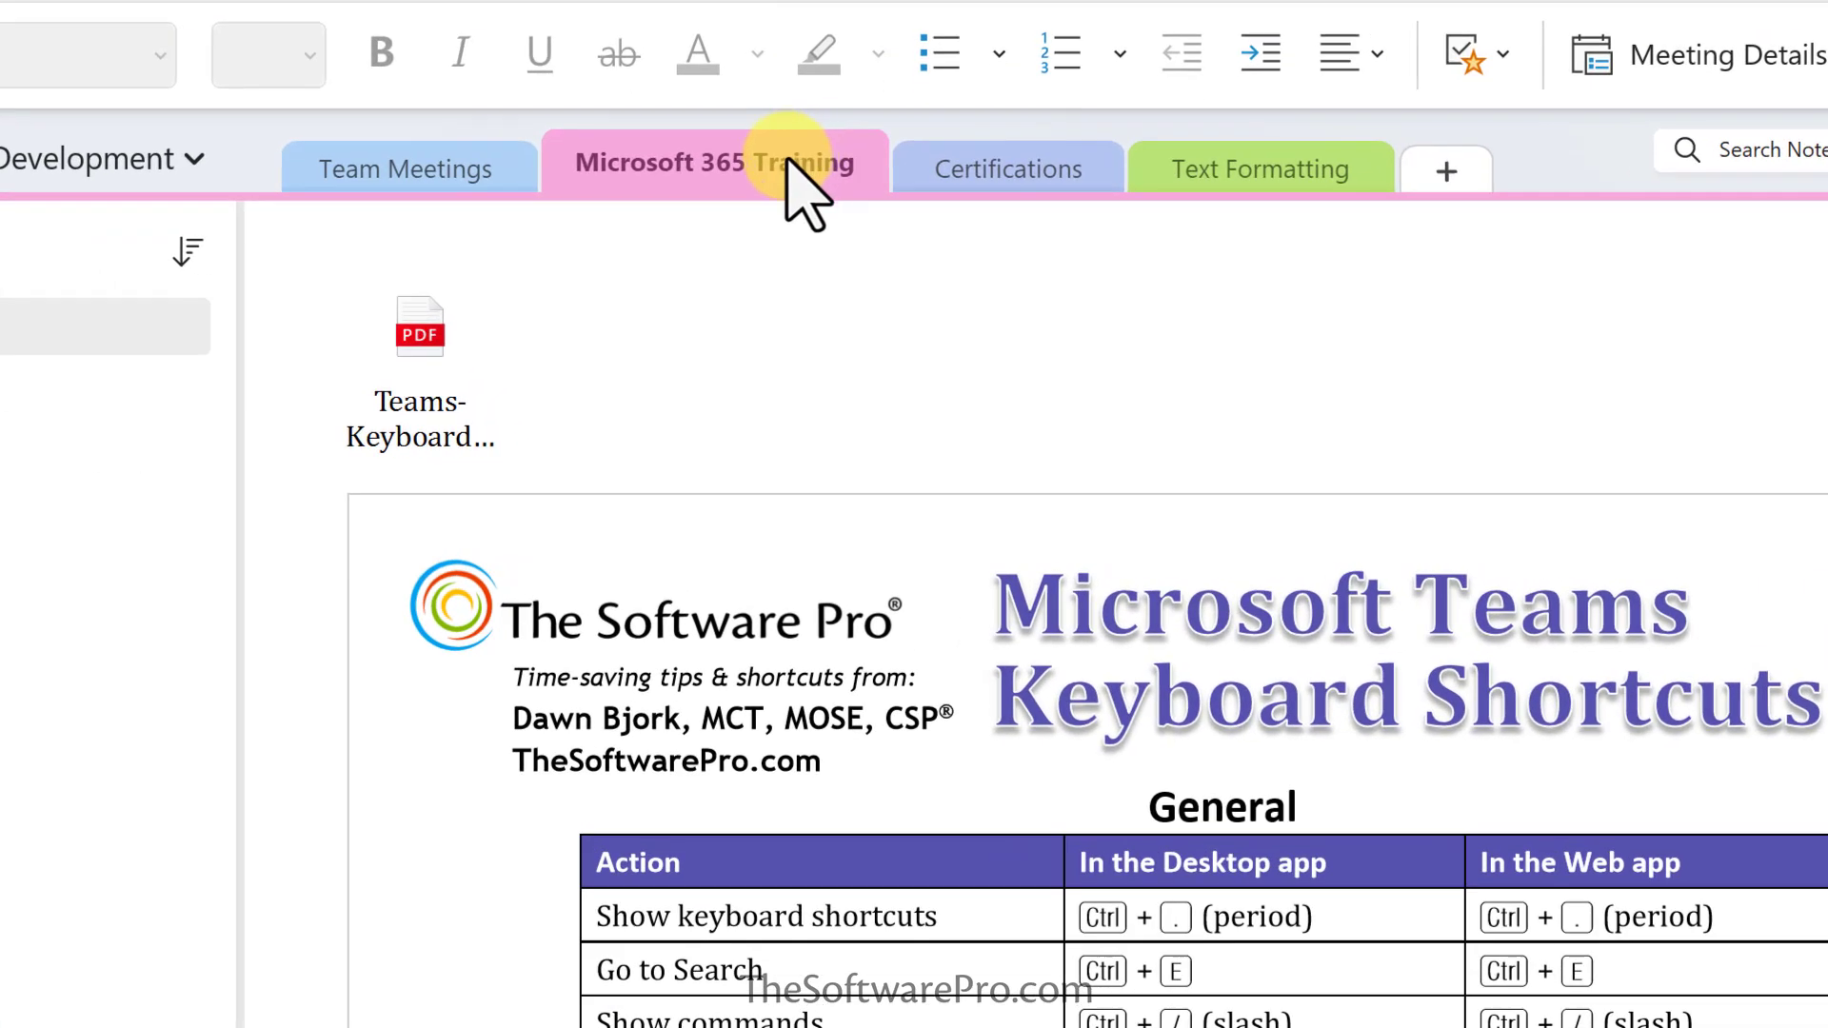
- Merge the Certifications section into Microsoft 365 Training in the Professional Development notebook, and delete the original Certifications section
right_click(1041, 205)
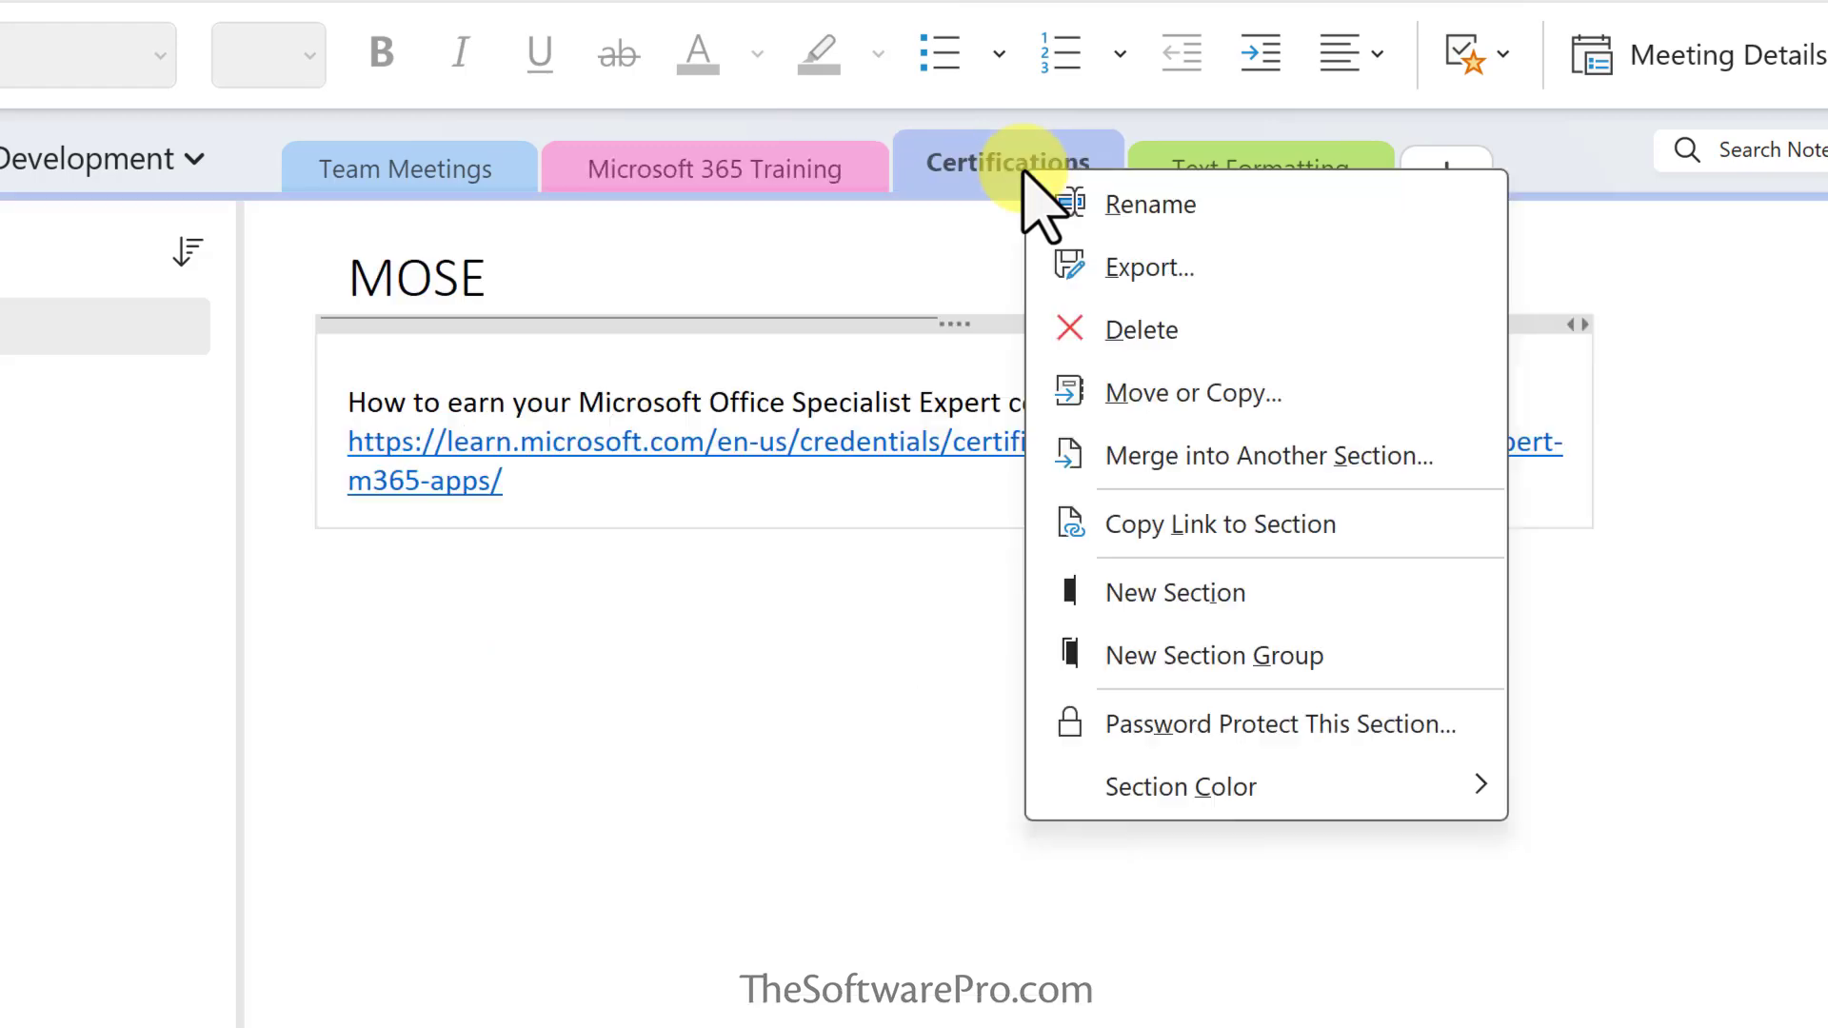
left_click(1132, 455)
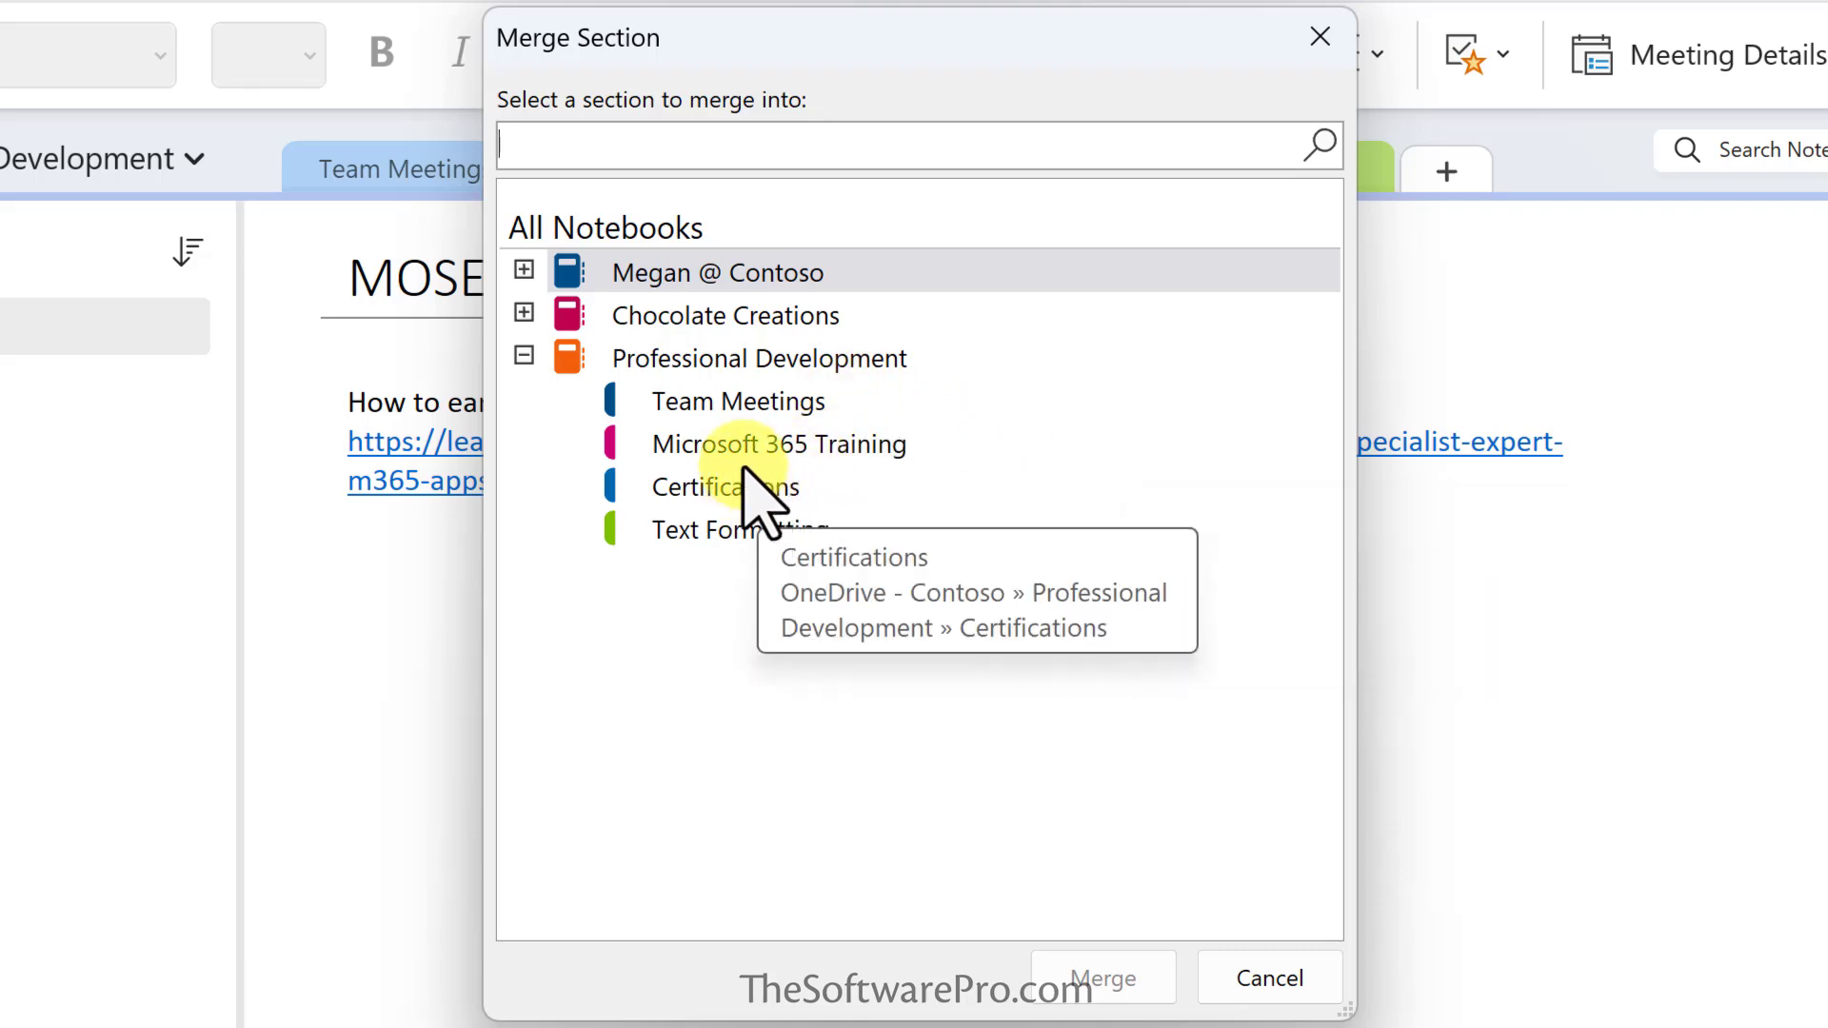
left_click(724, 444)
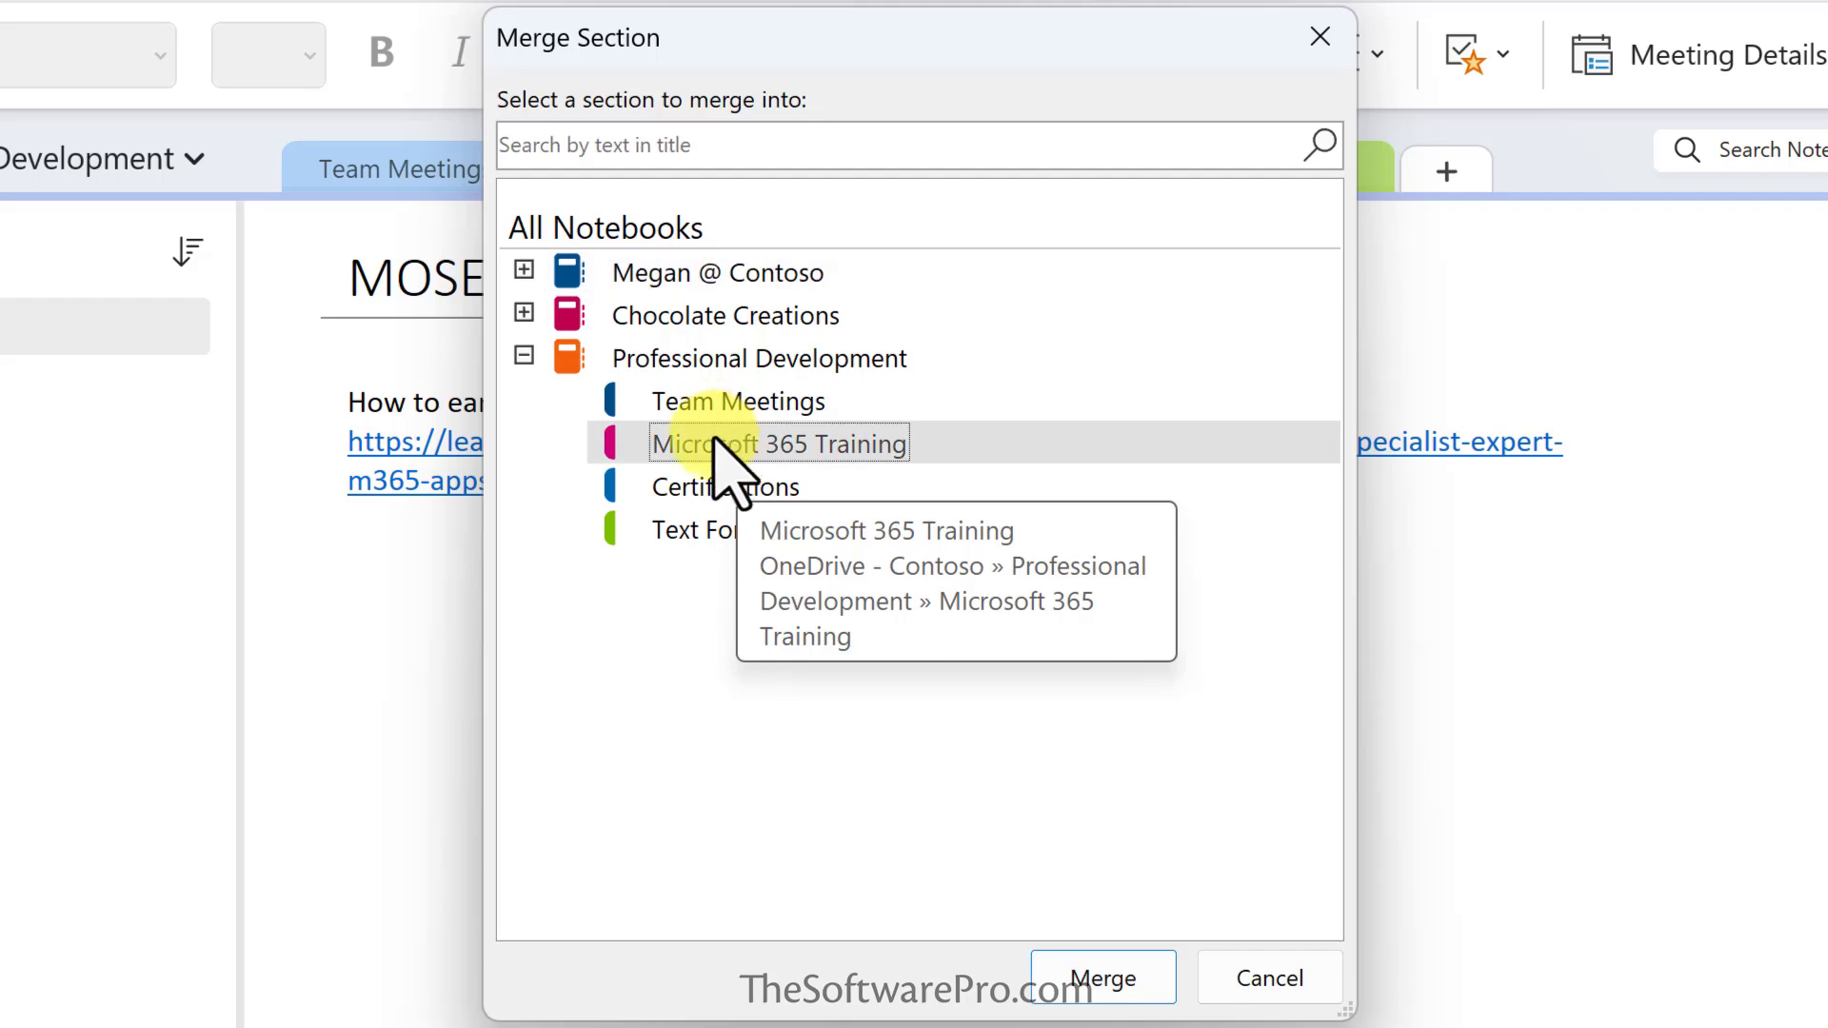
left_click(1100, 981)
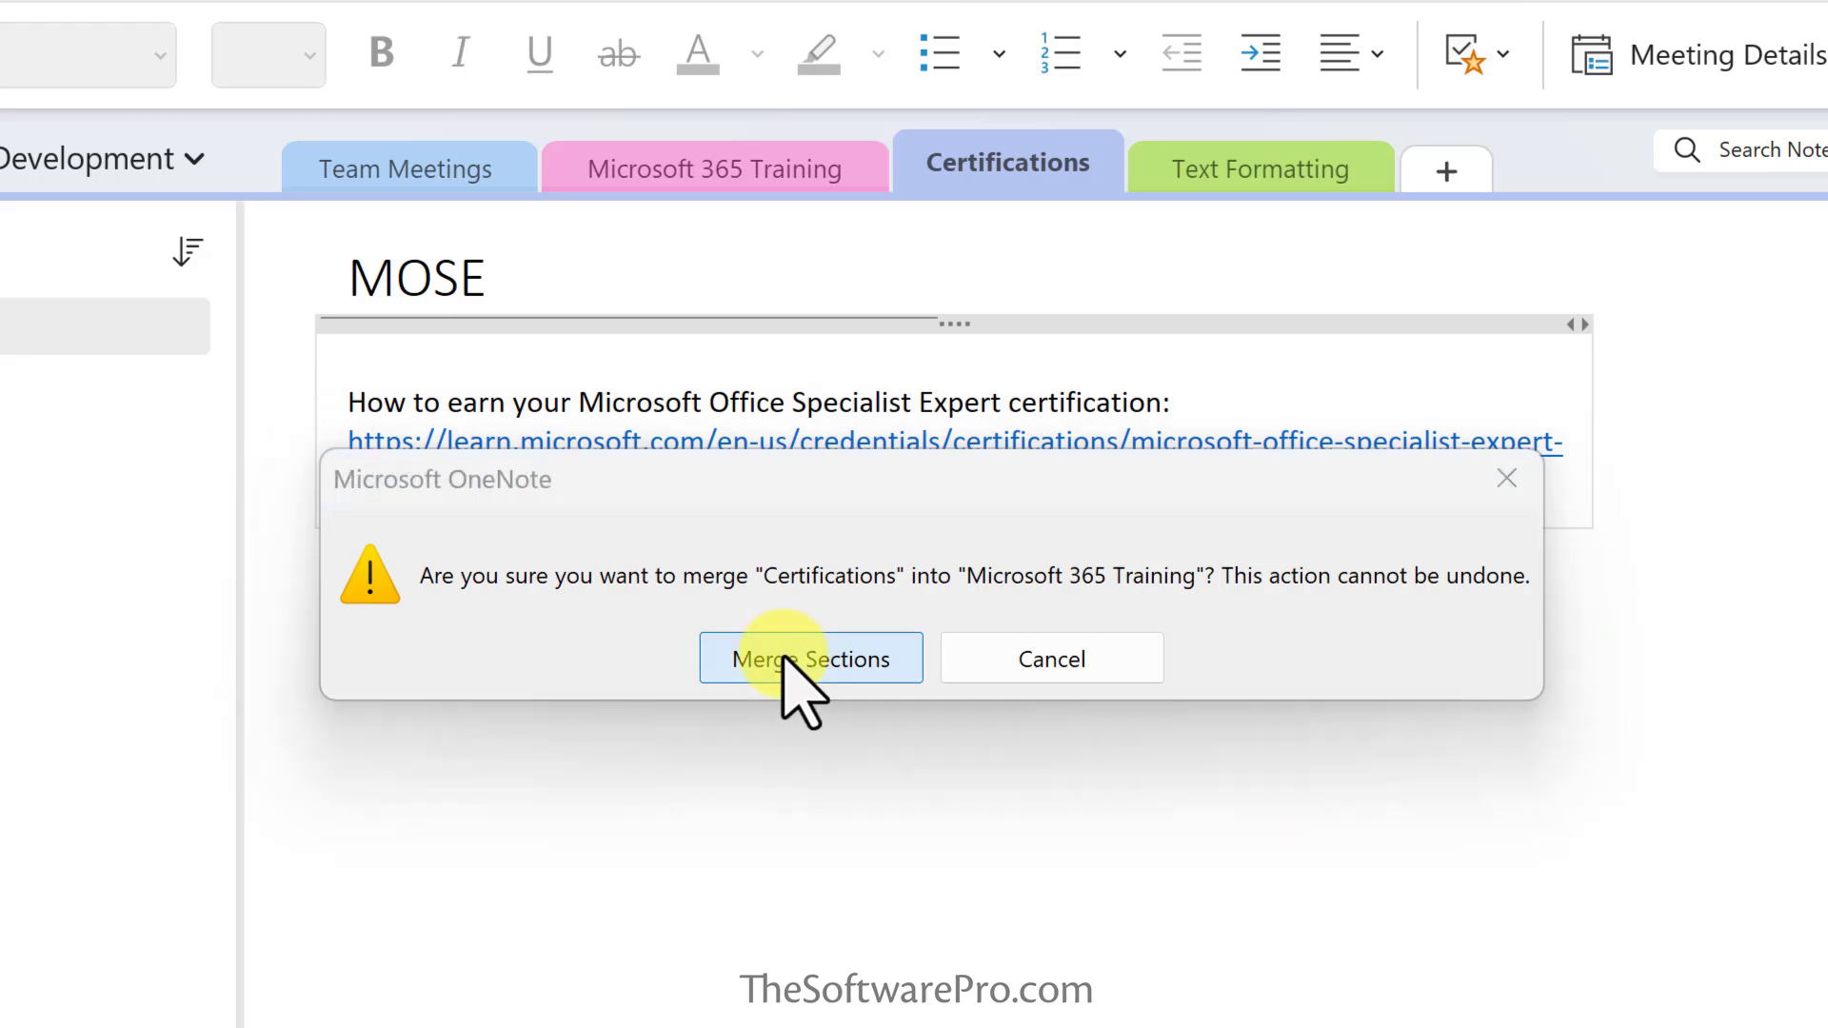
left_click(786, 659)
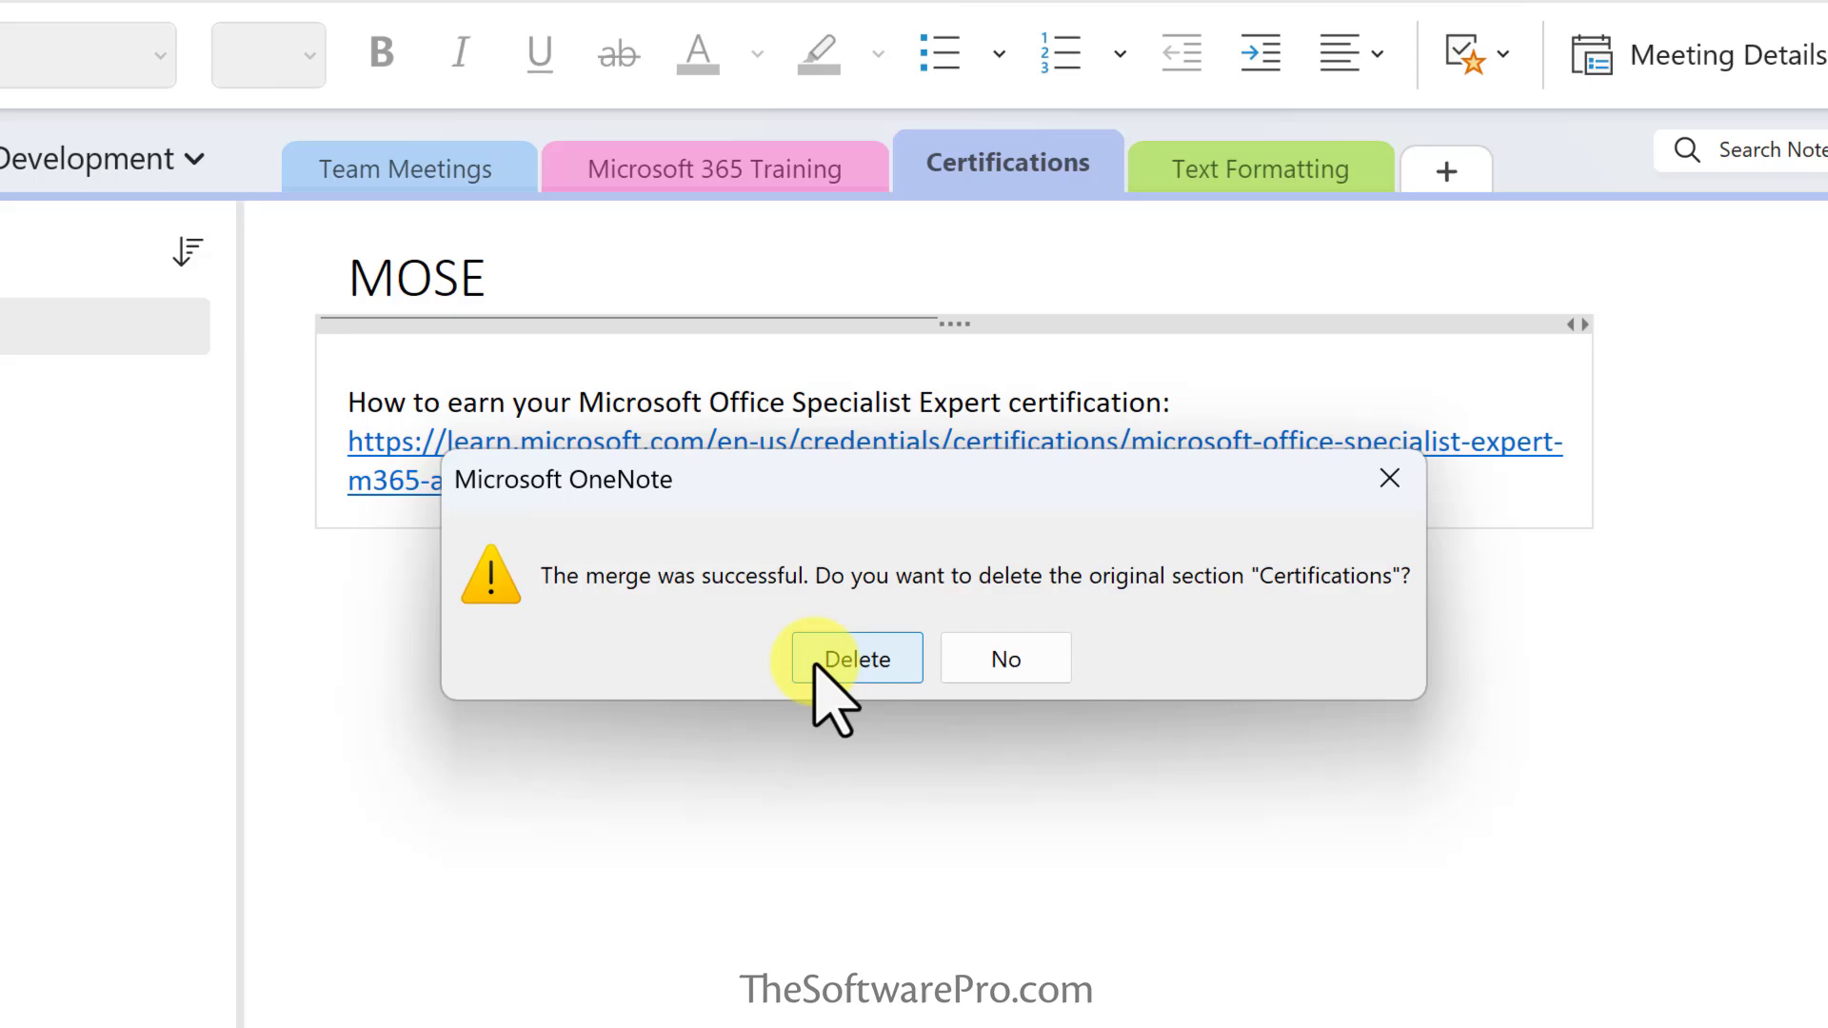
left_click(819, 665)
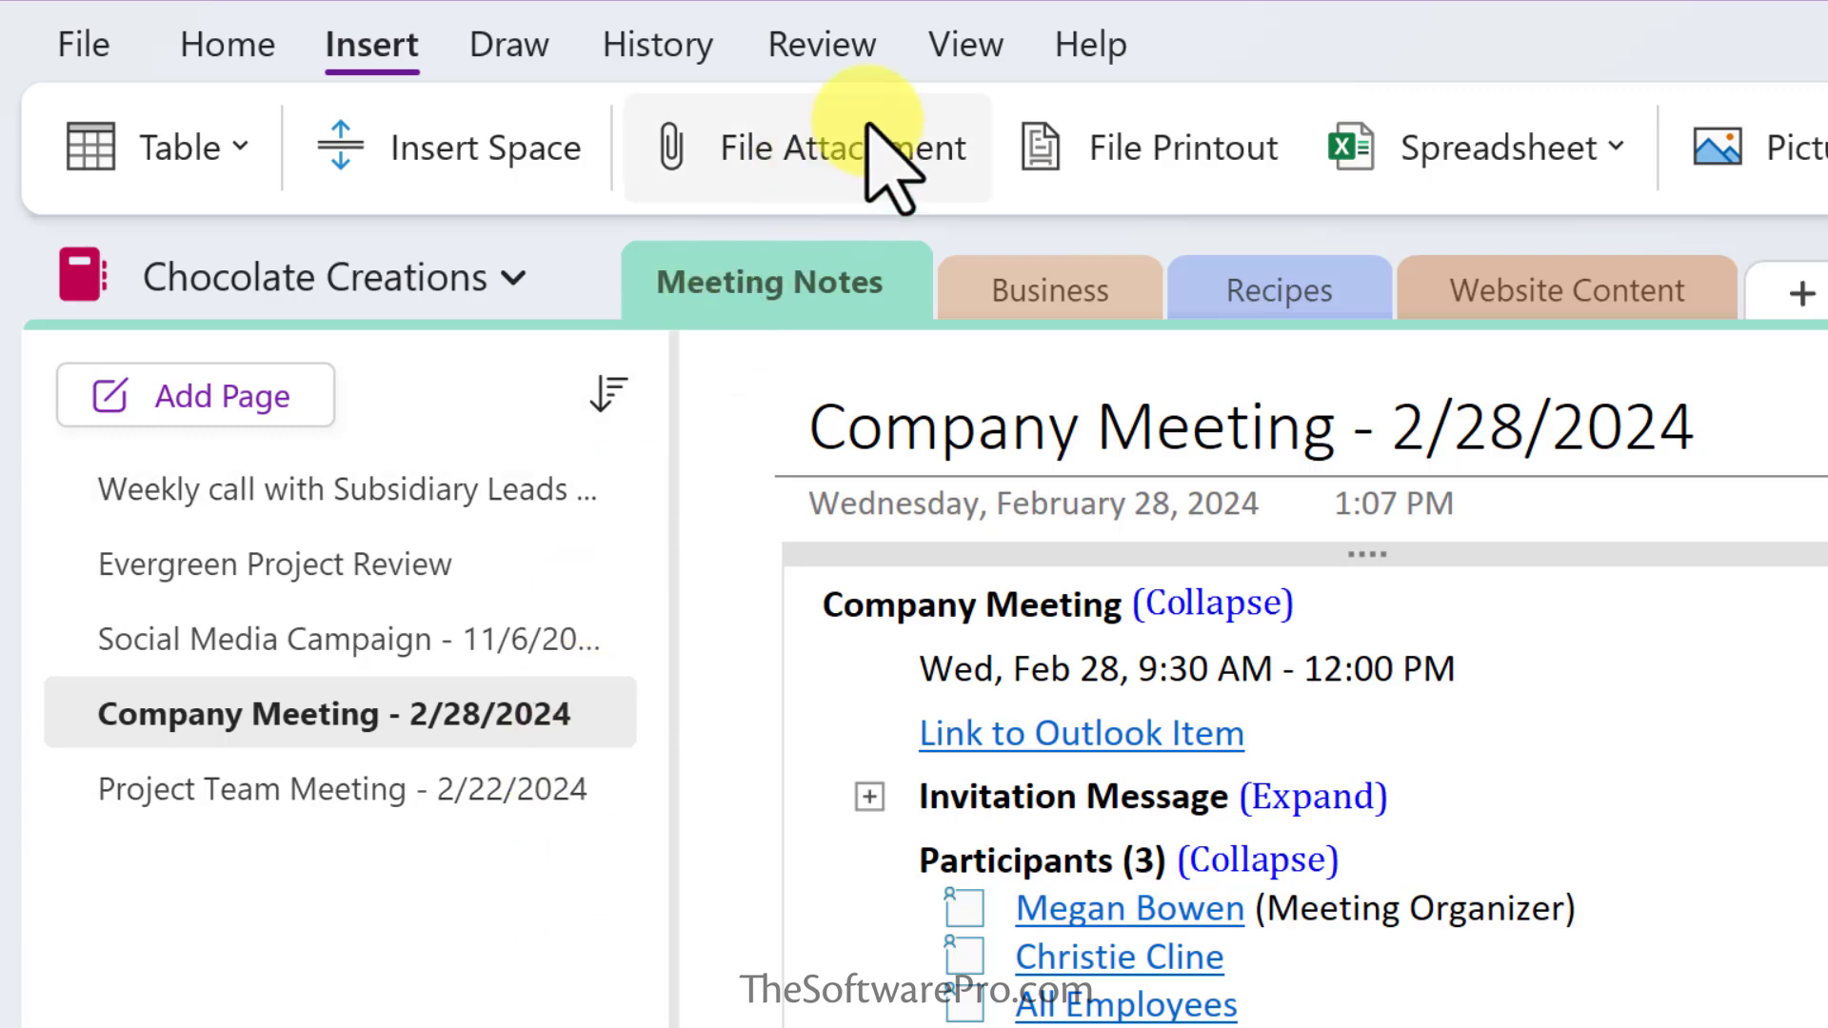
- Switch the tabs layout to Vertical Tabs while in the Chocolate Creations notebook
left_click(964, 43)
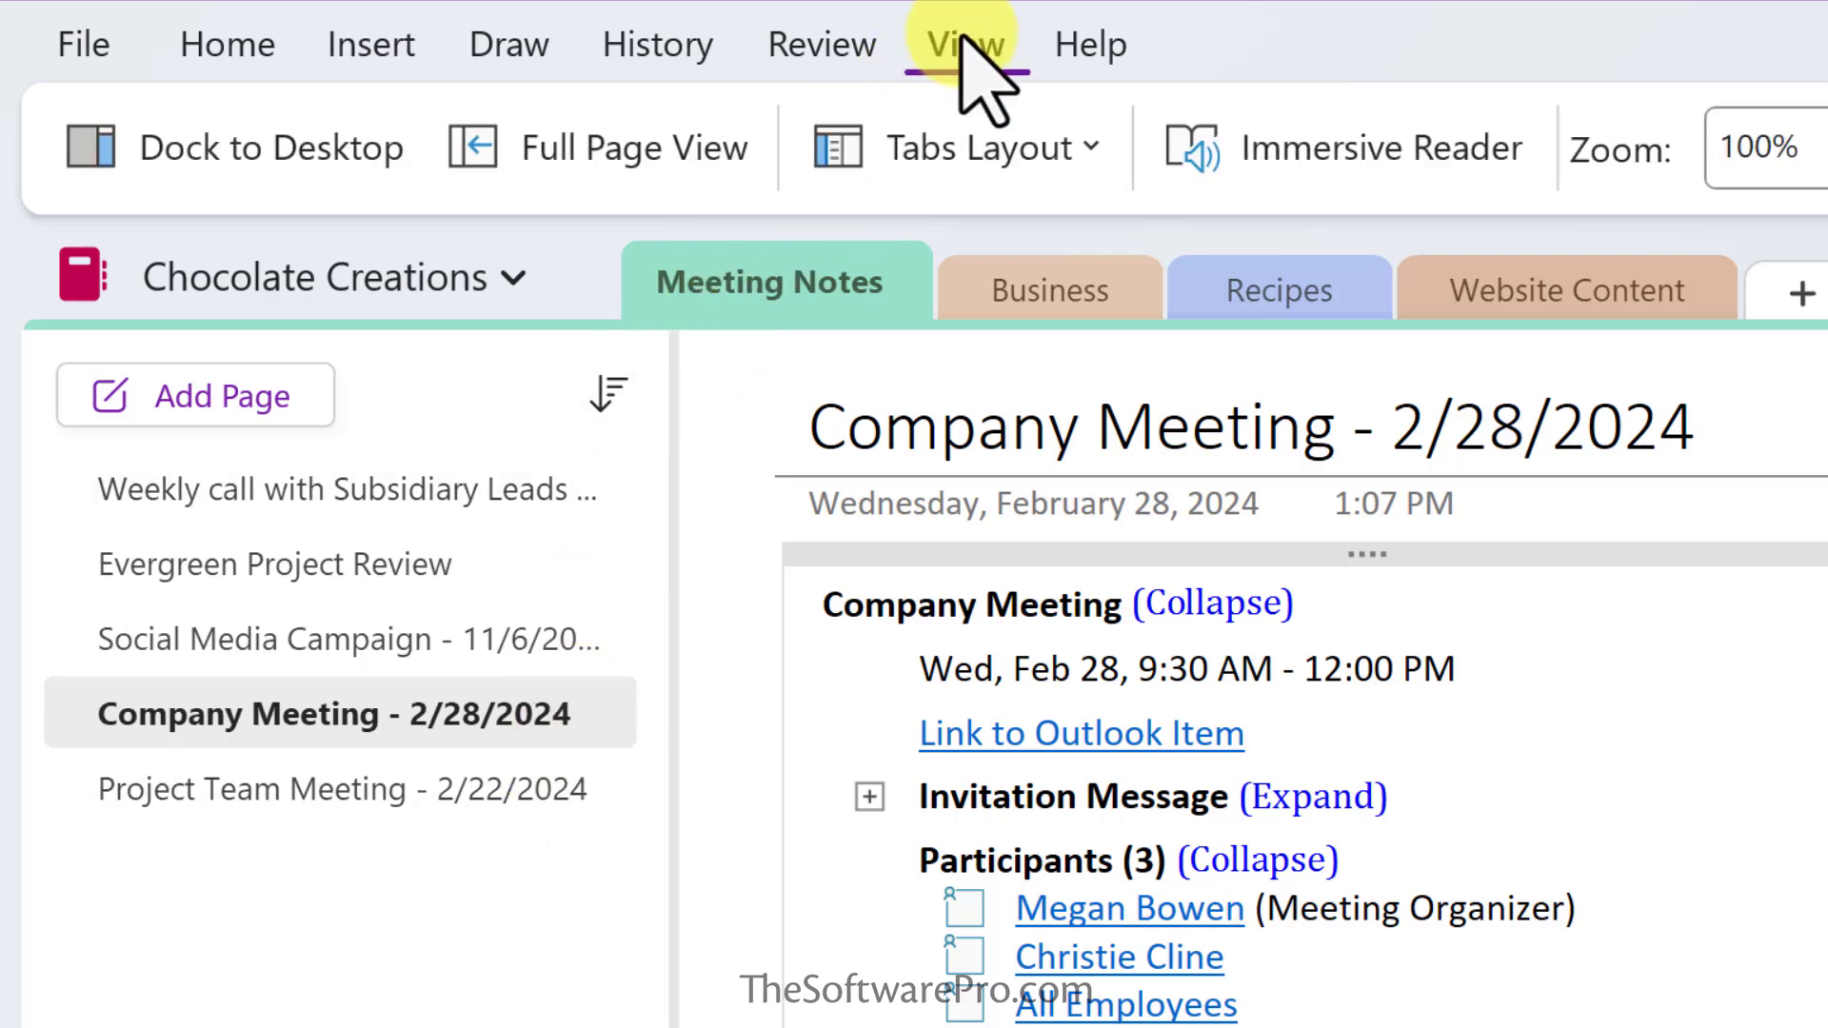
left_click(1068, 138)
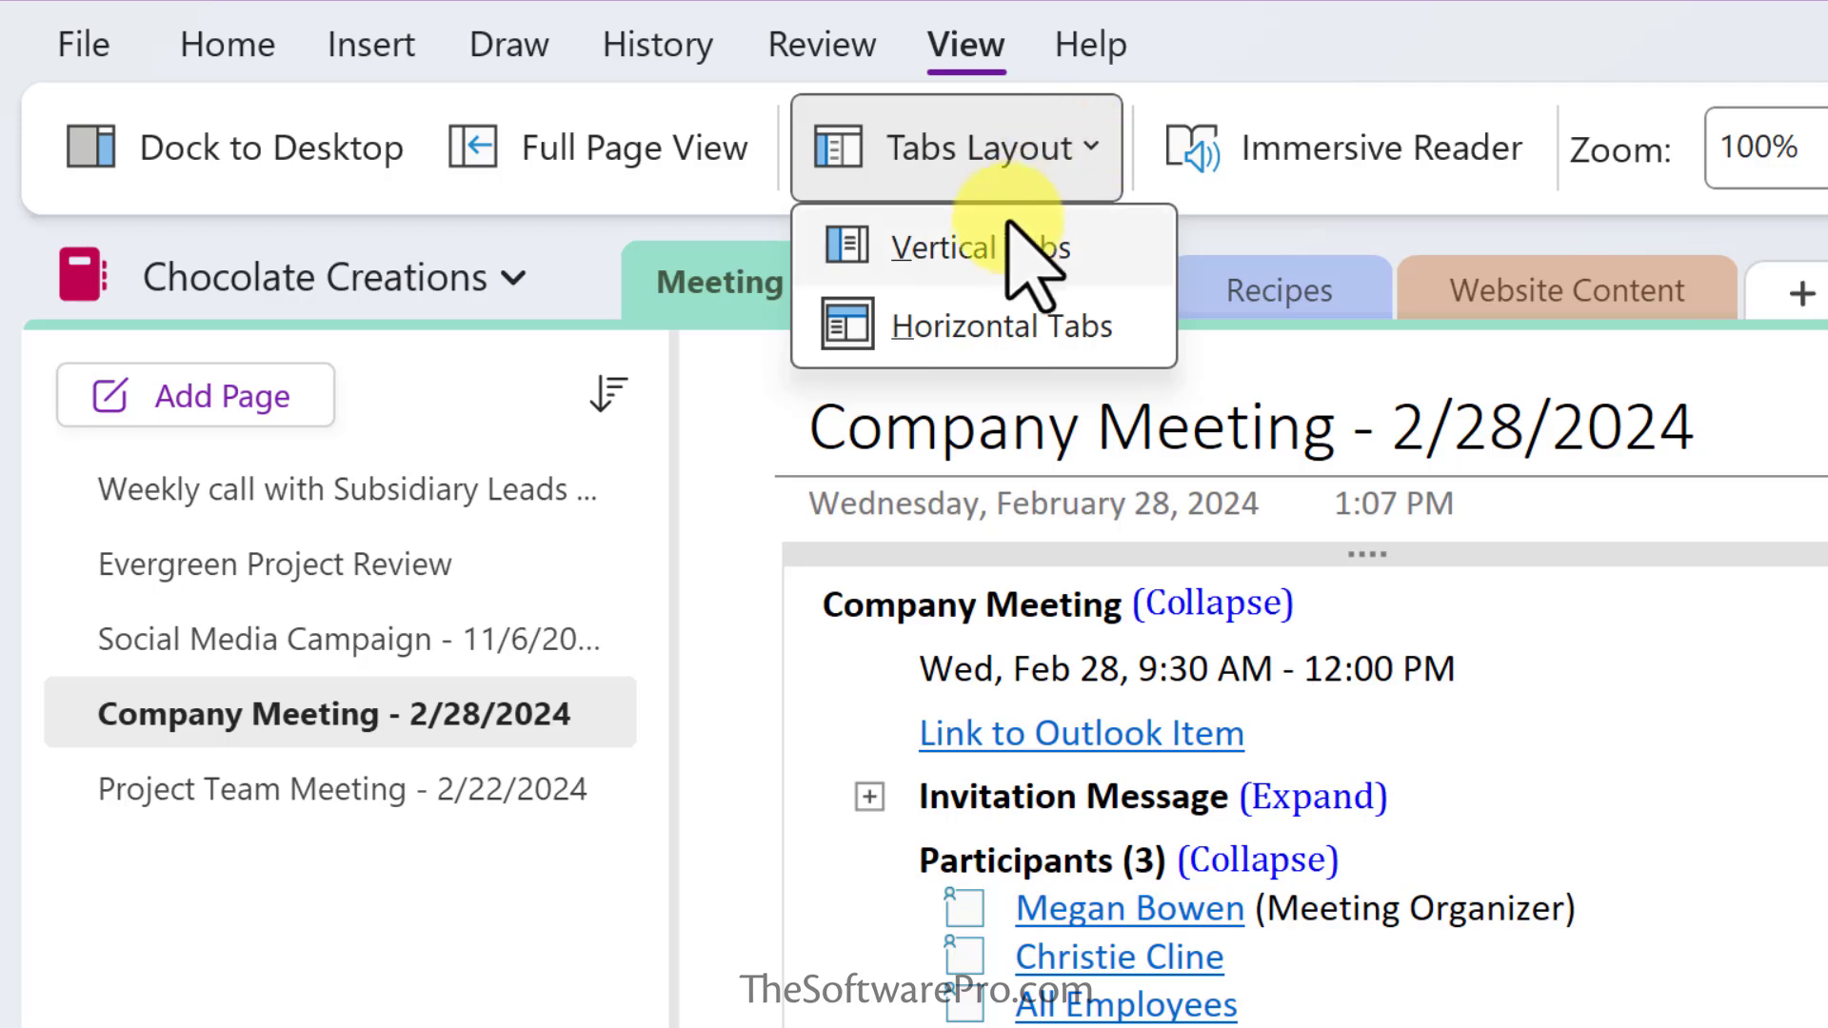
left_click(928, 250)
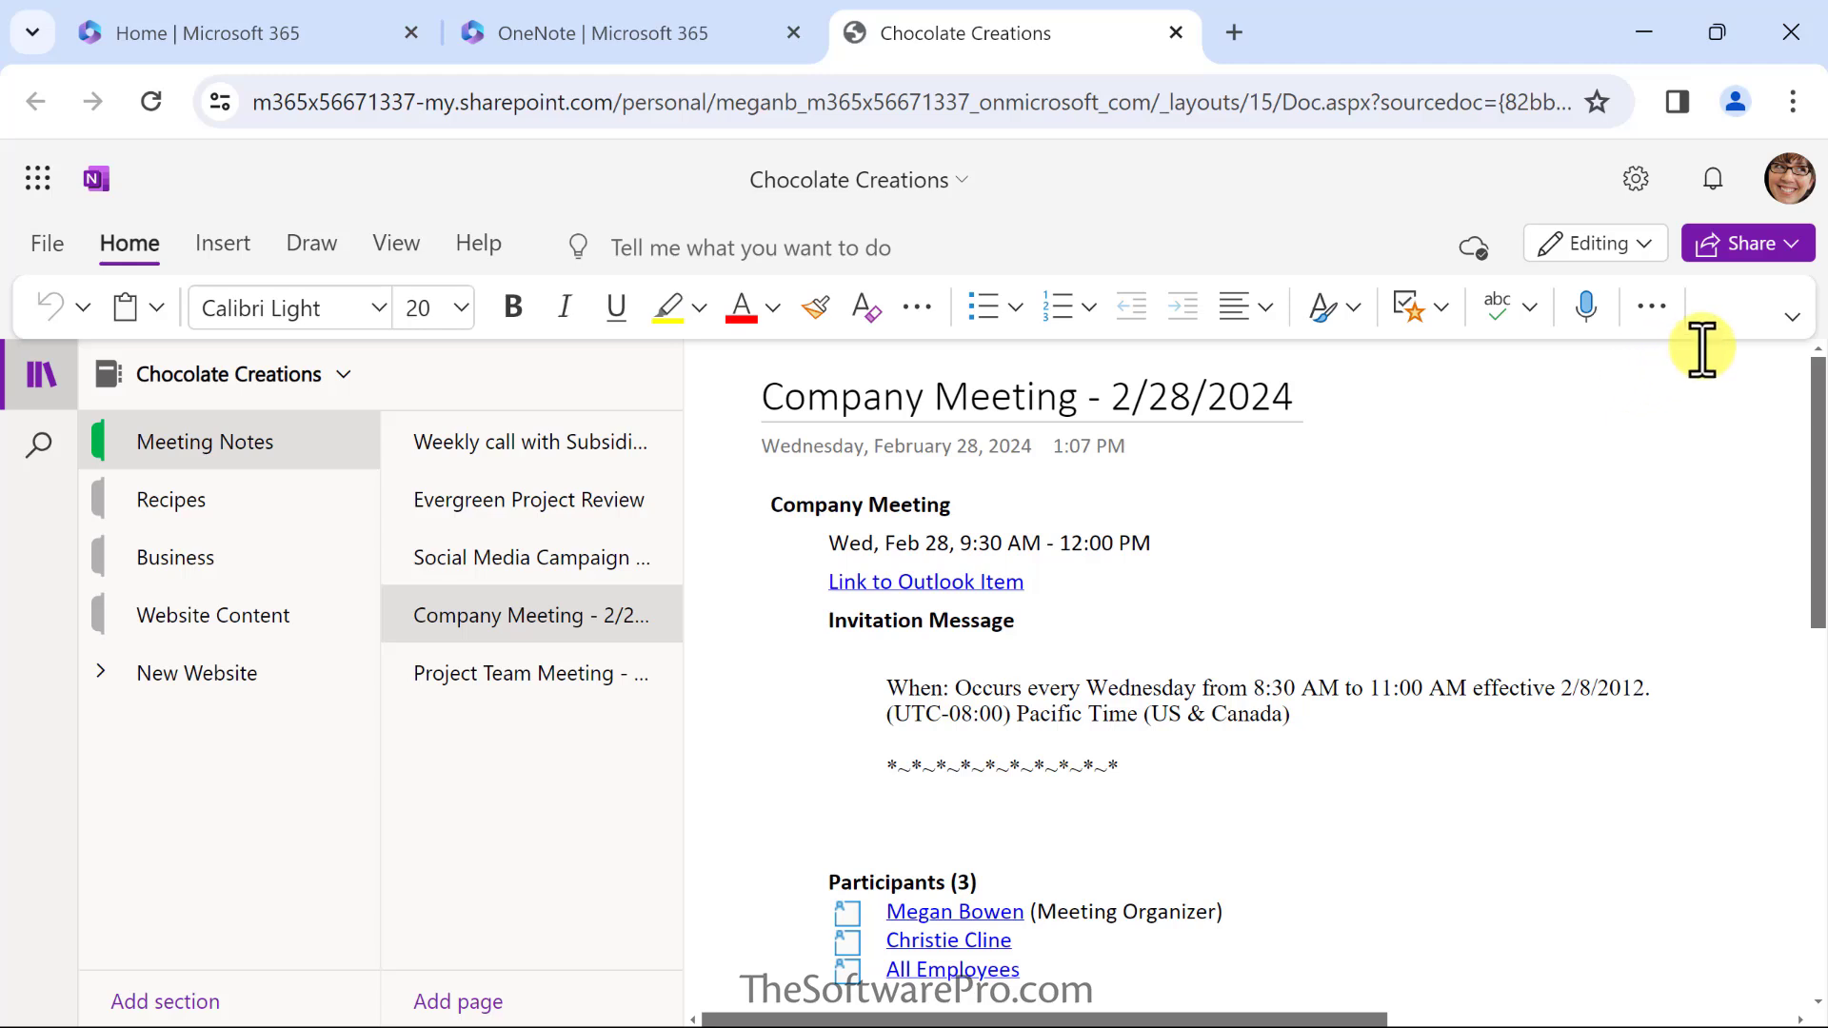
- In OneNote for the web, change the ribbon layout to Classic Ribbon
left_click(1791, 320)
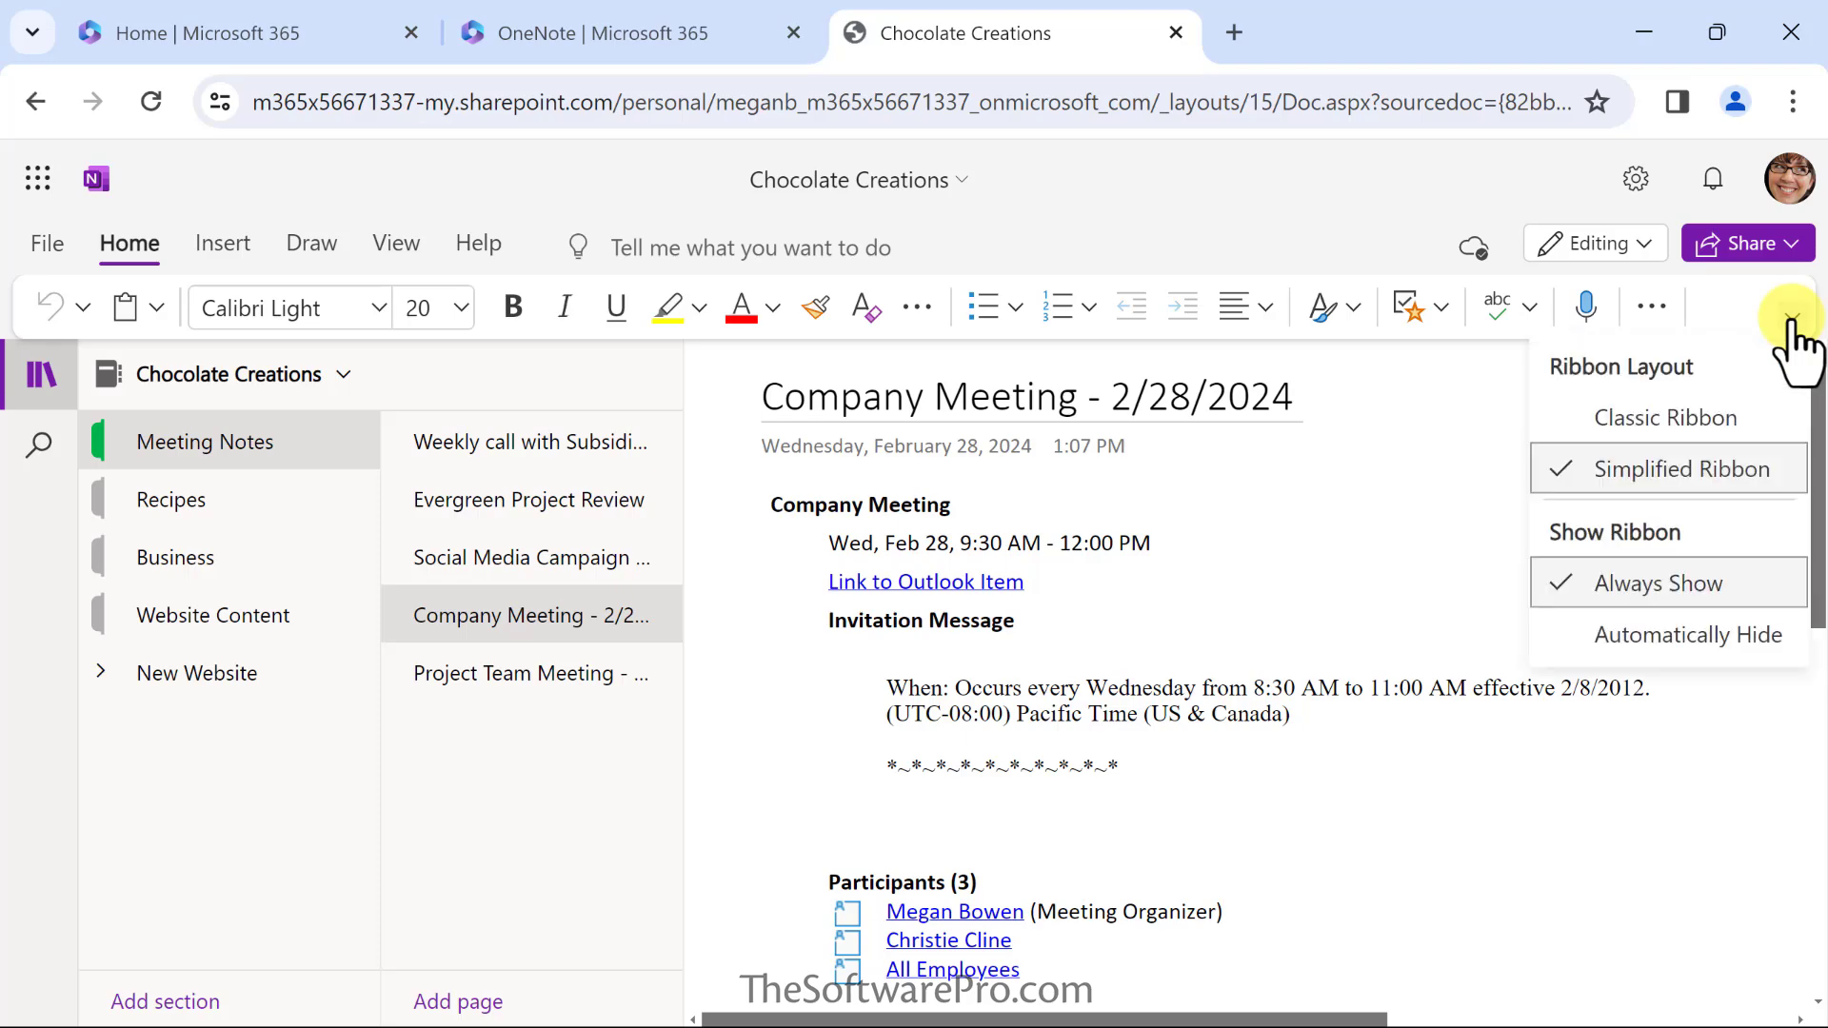
left_click(1682, 419)
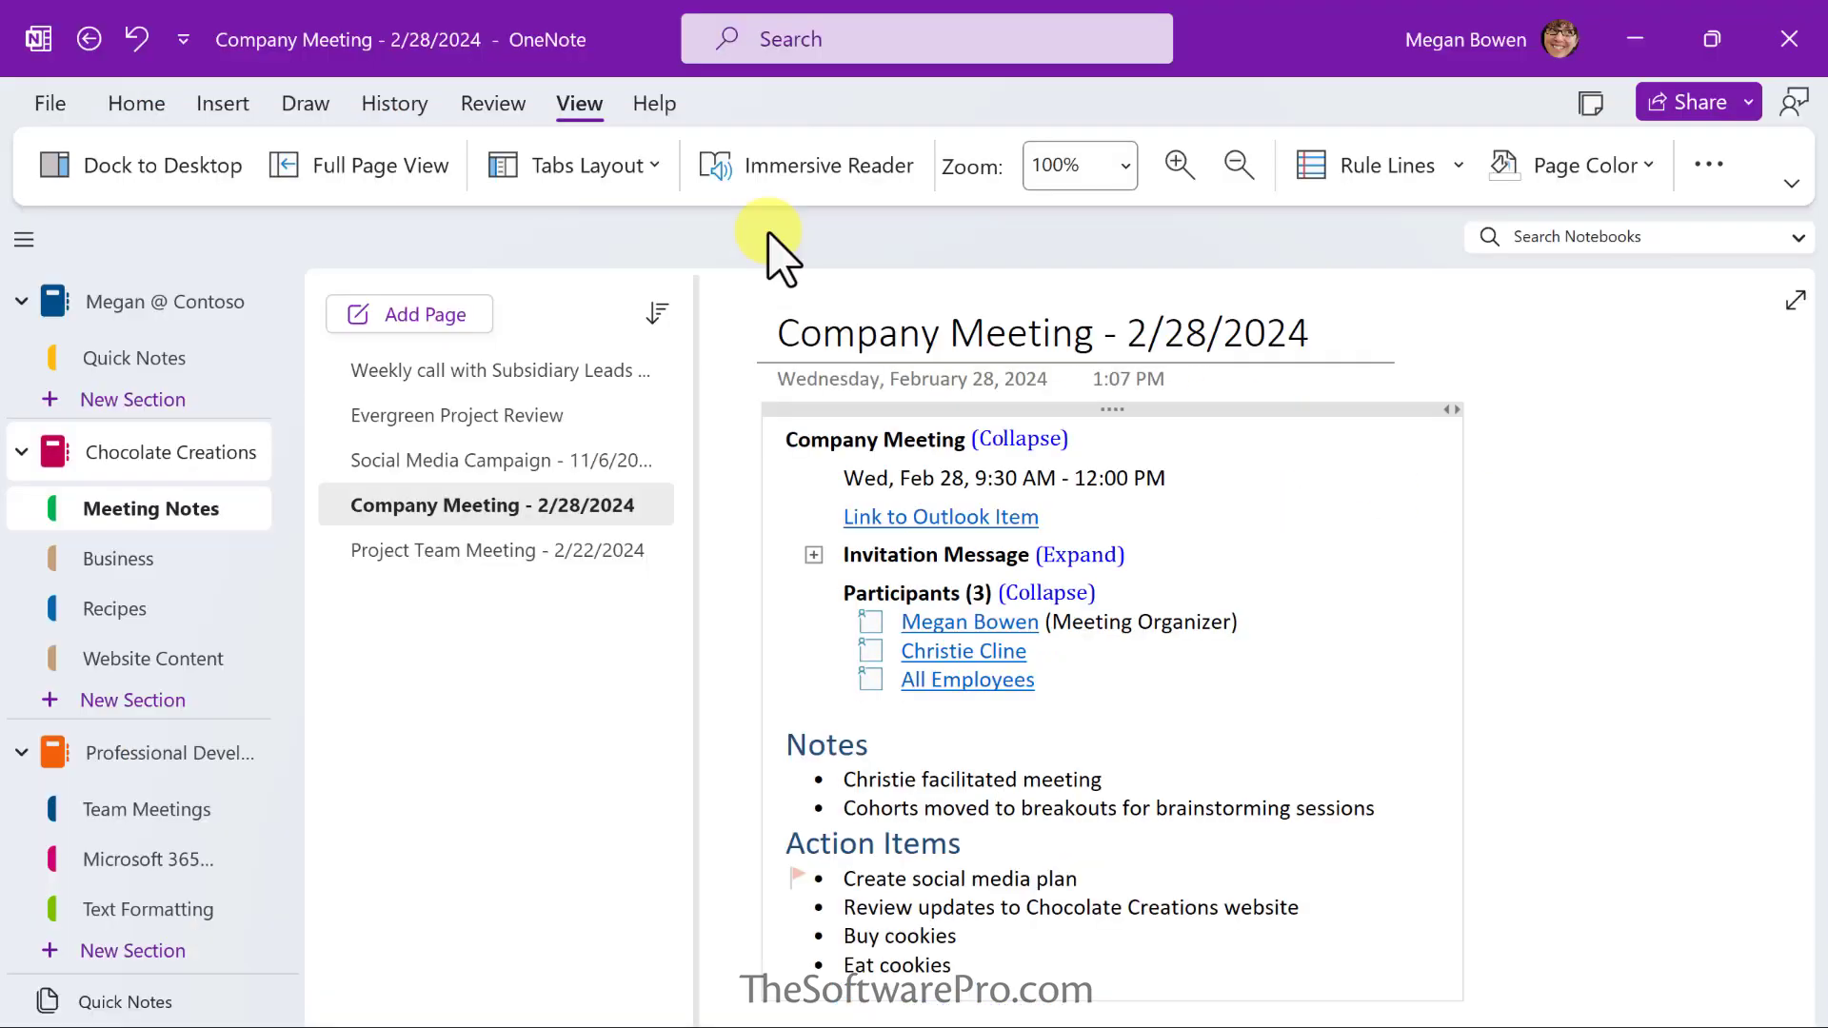
- In the OneNote desktop app, switch to the classic ribbon and display its Insert commands
right_click(434, 168)
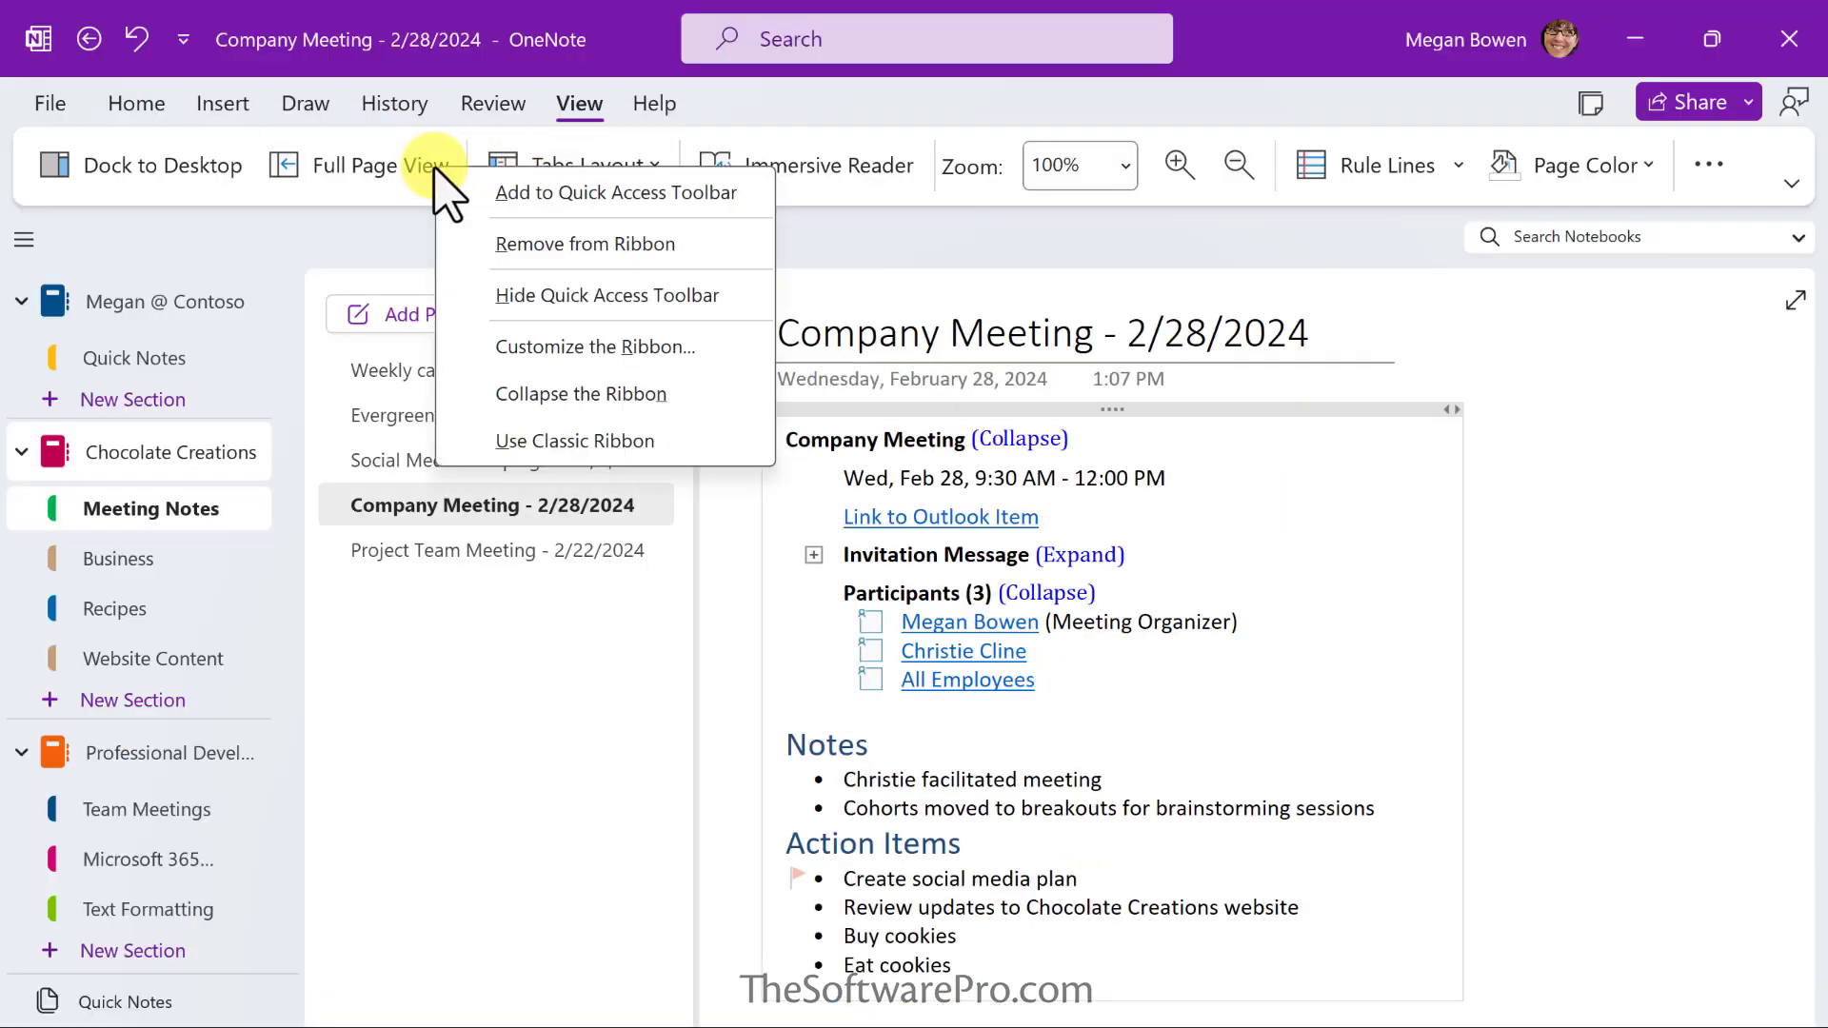
left_click(511, 441)
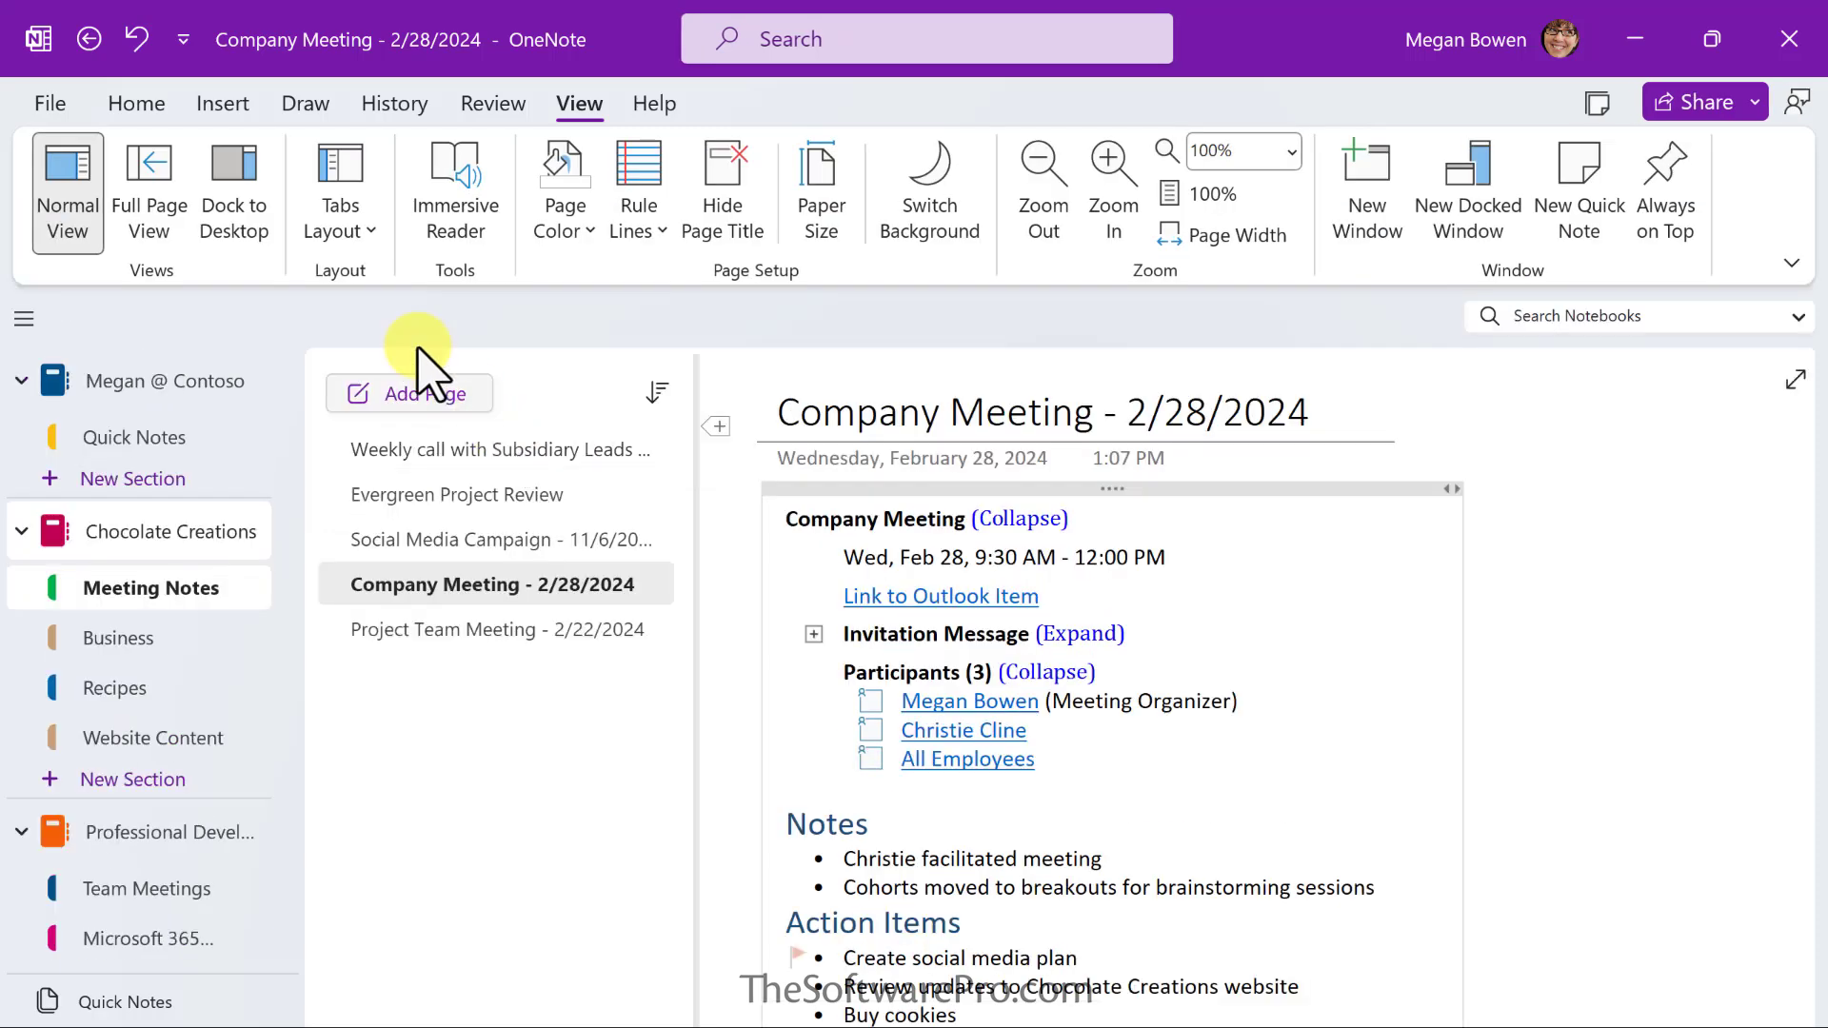
left_click(224, 105)
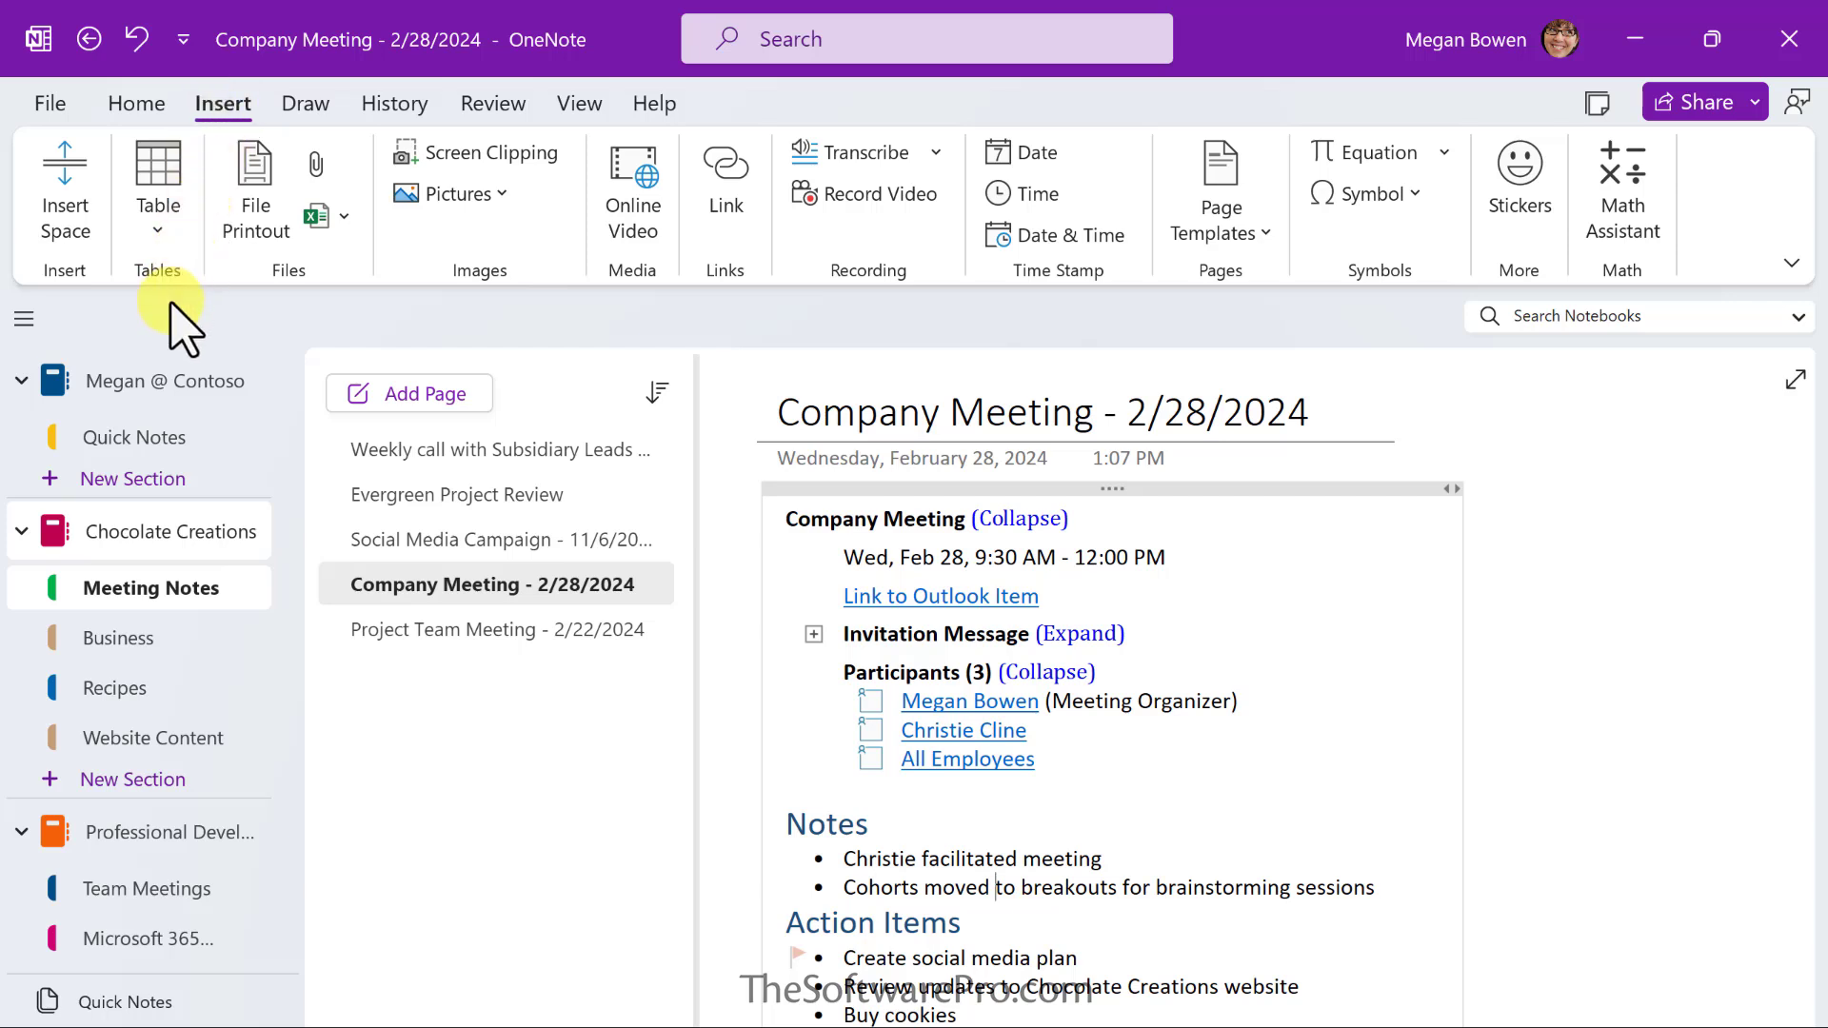
- Collapse the Contoso notebook above Chocolate Creations and the Professional Development notebook below it
left_click(21, 381)
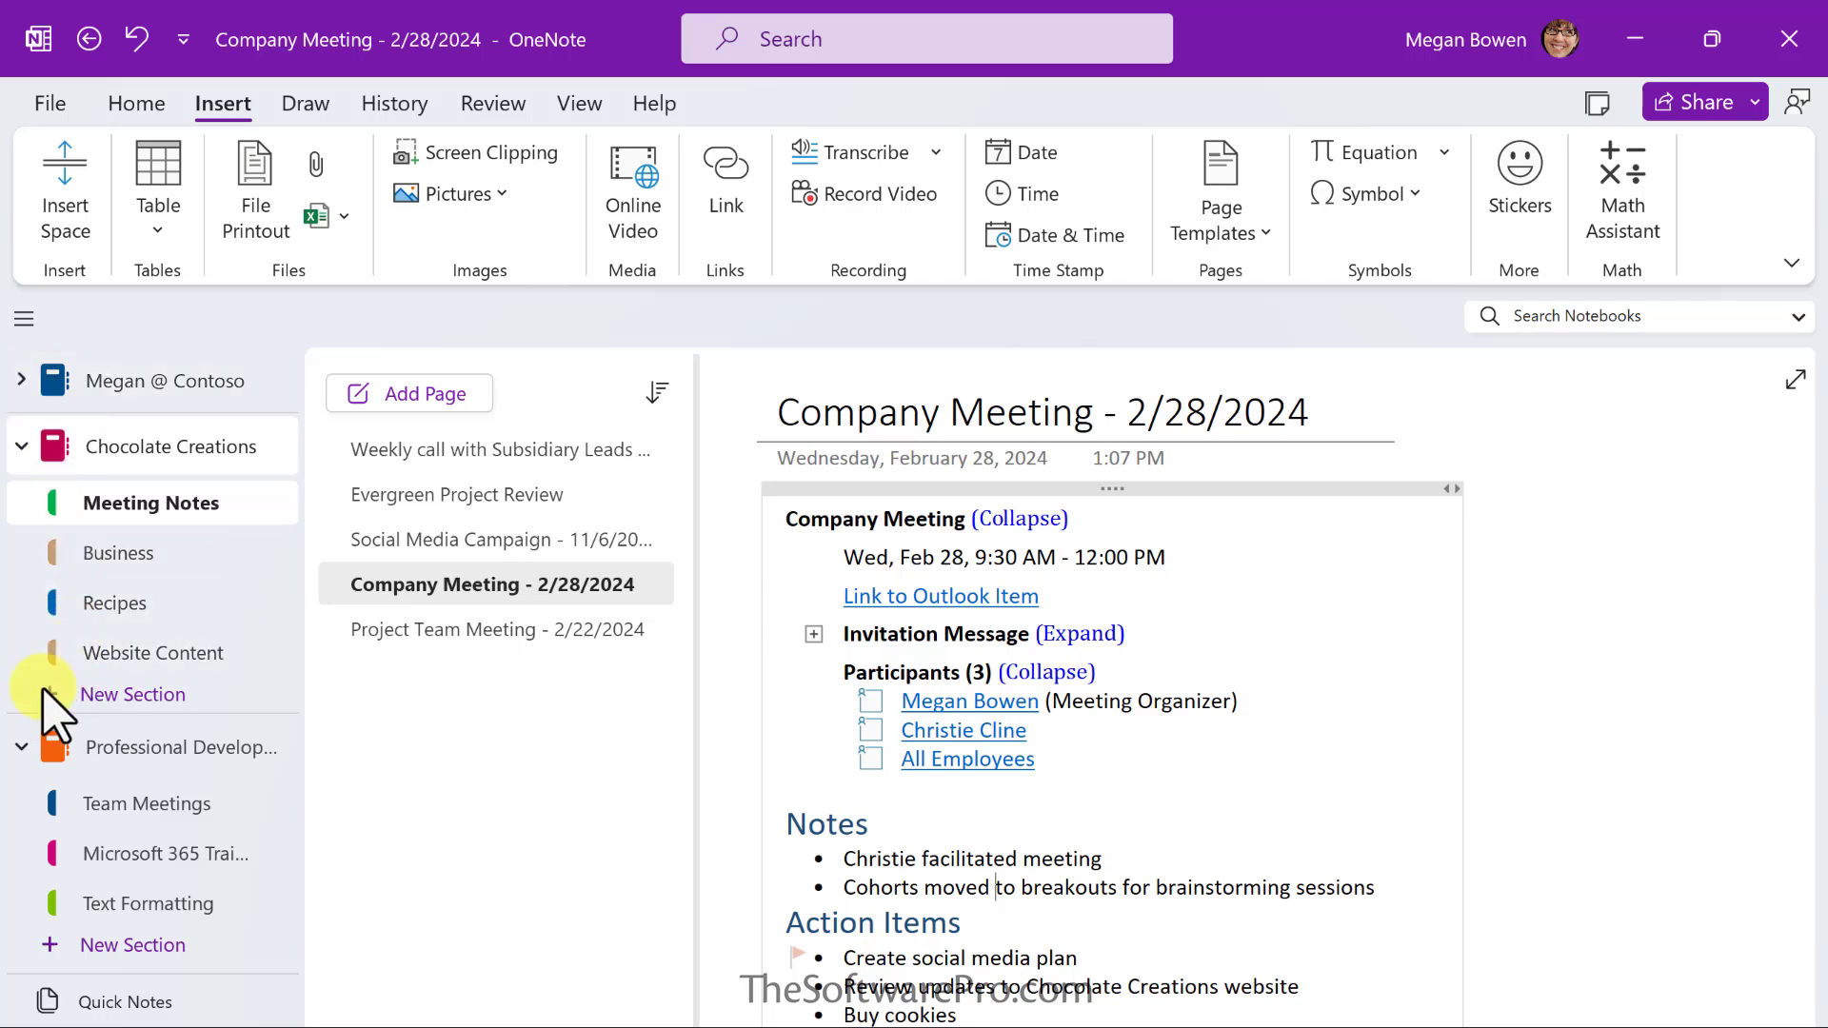
left_click(21, 747)
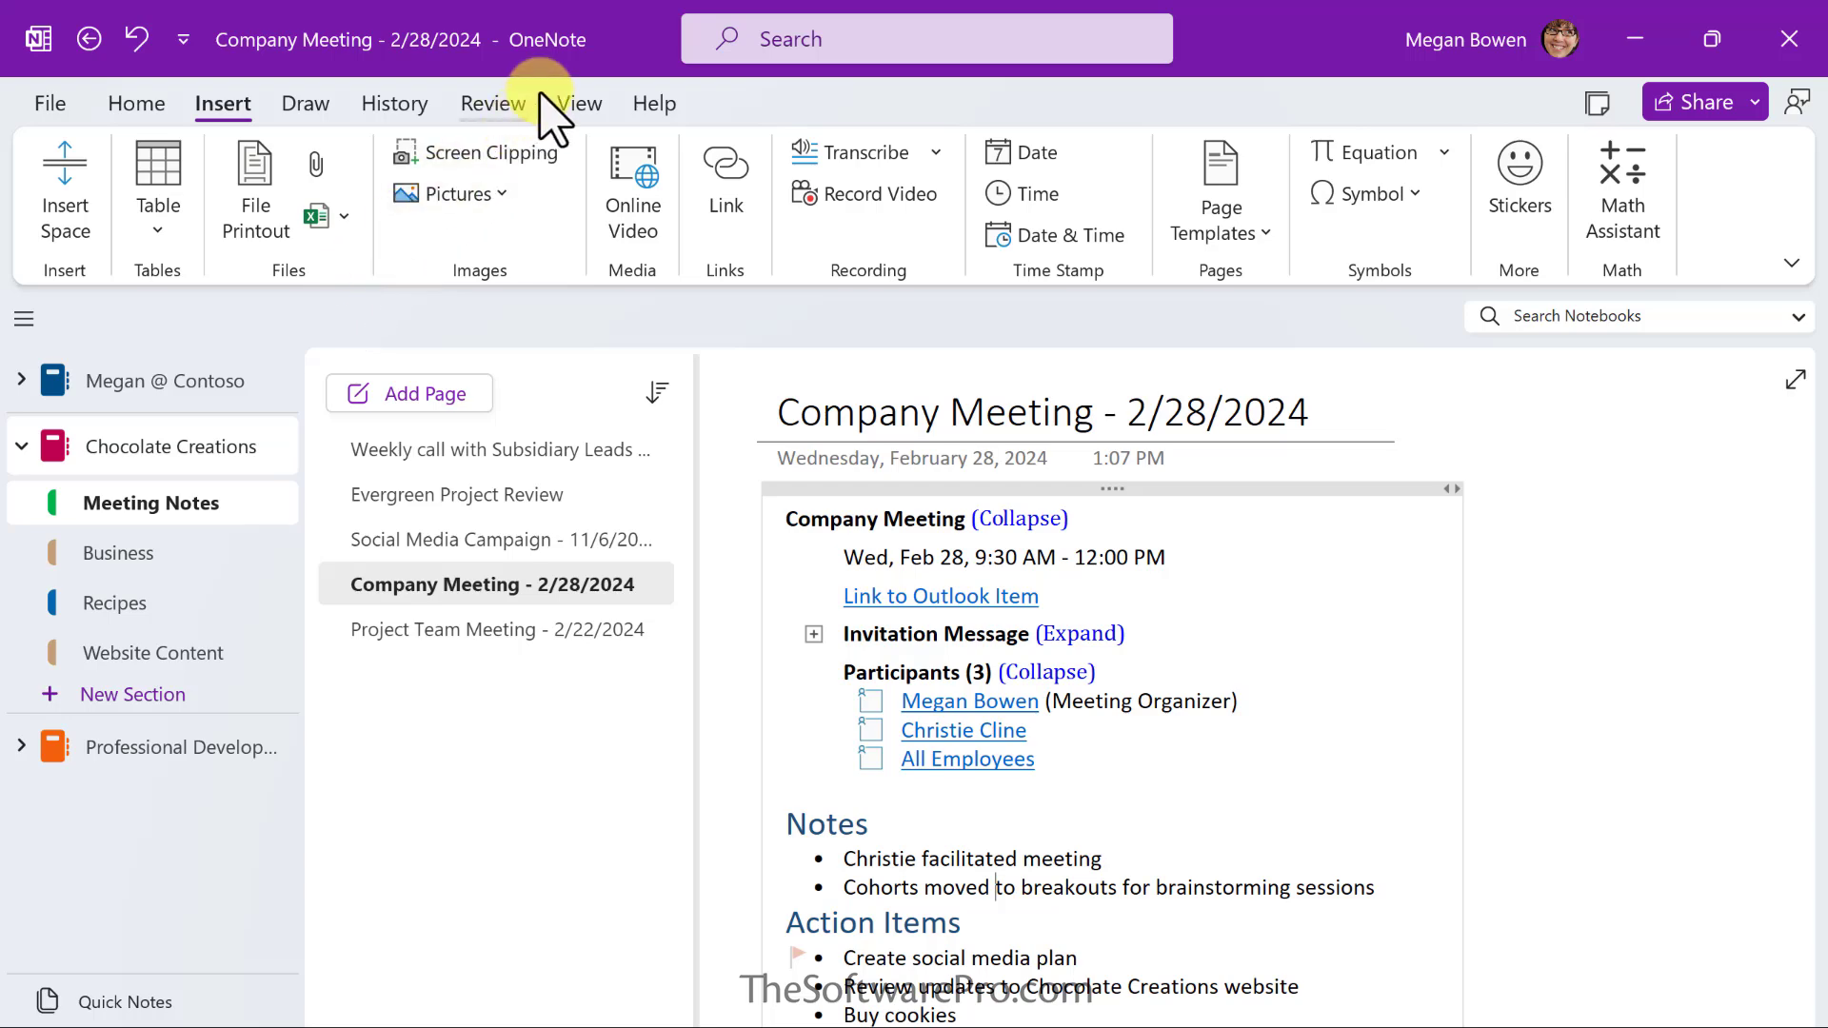
- Set the tabs layout to Horizontal Tabs
left_click(578, 104)
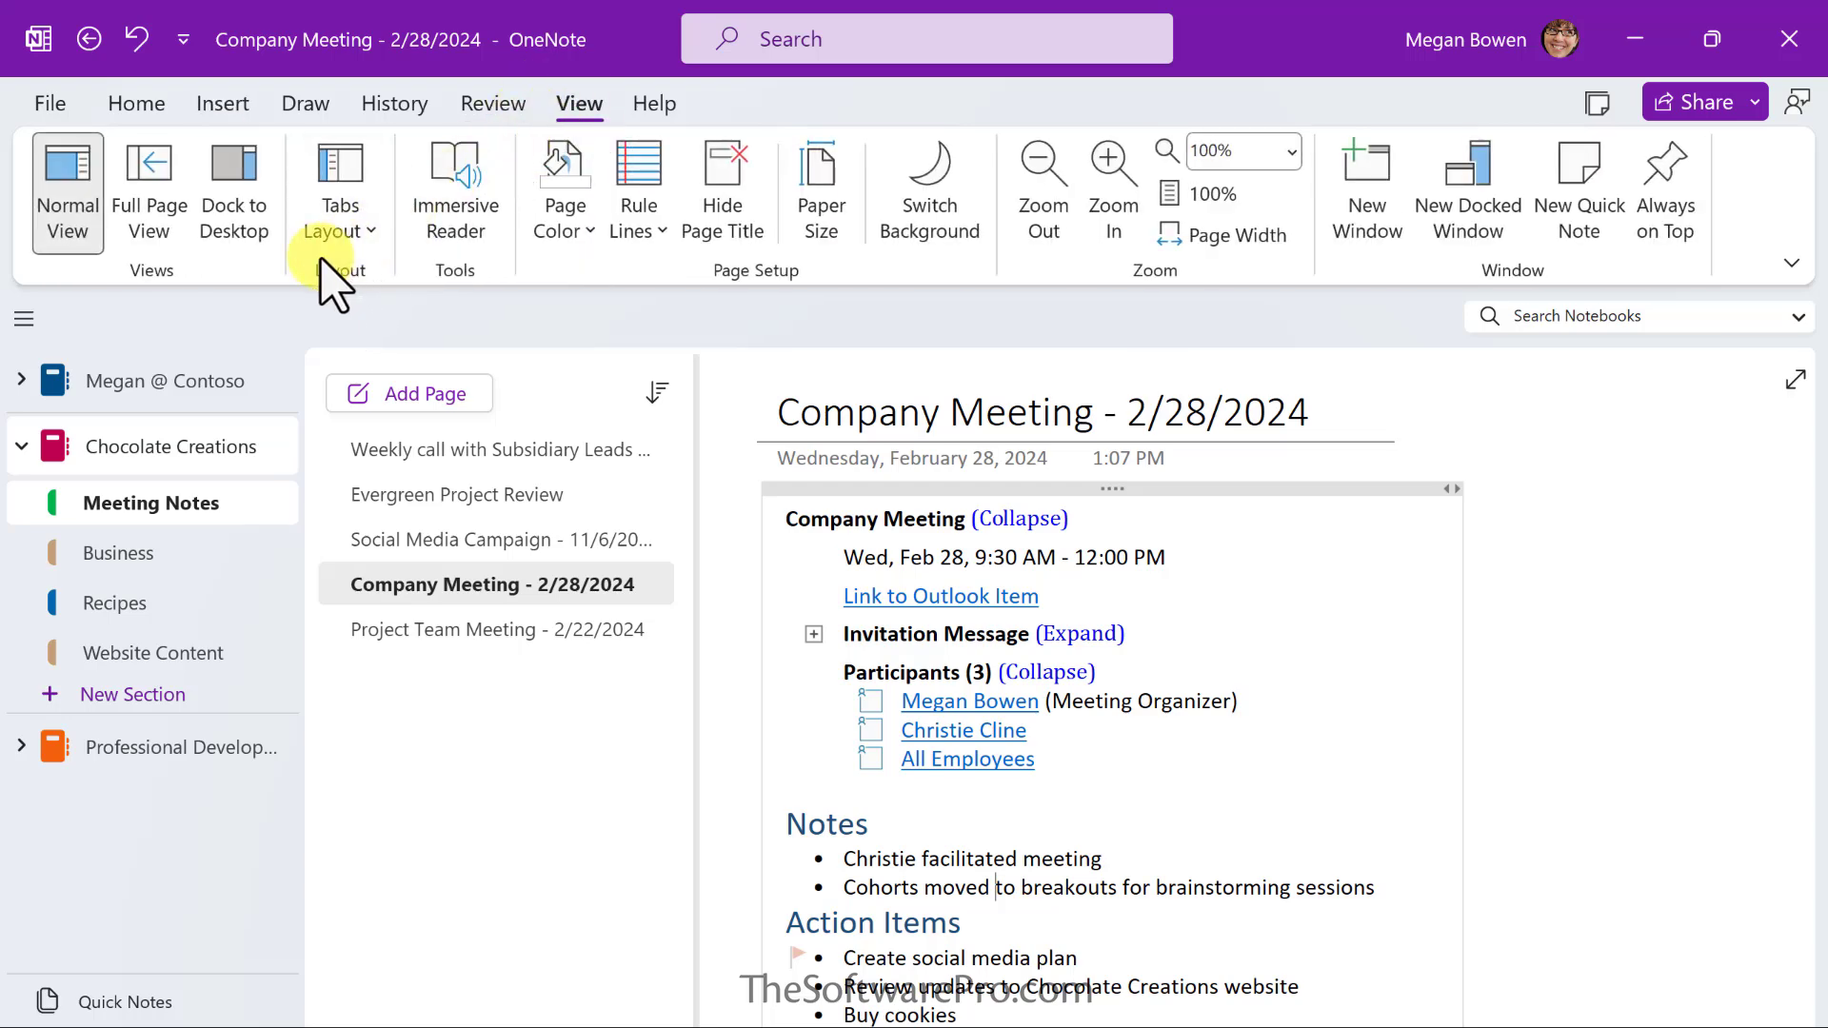
left_click(360, 249)
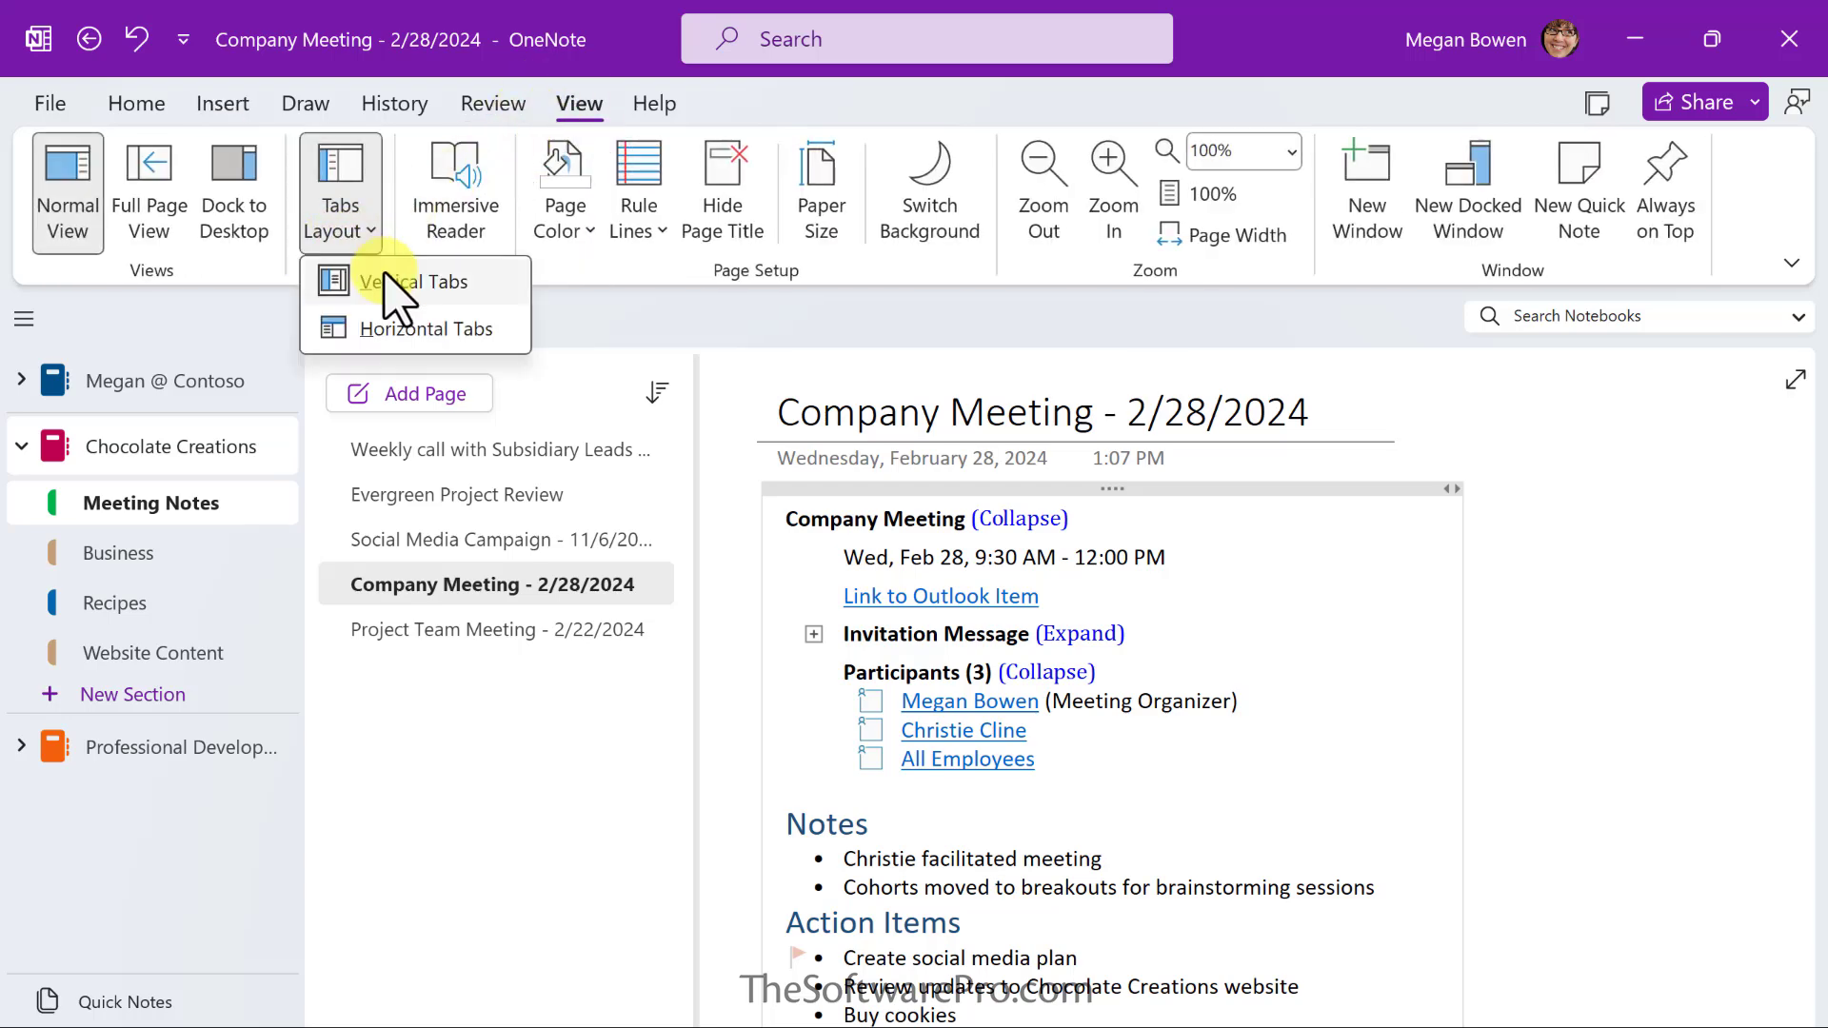
left_click(419, 328)
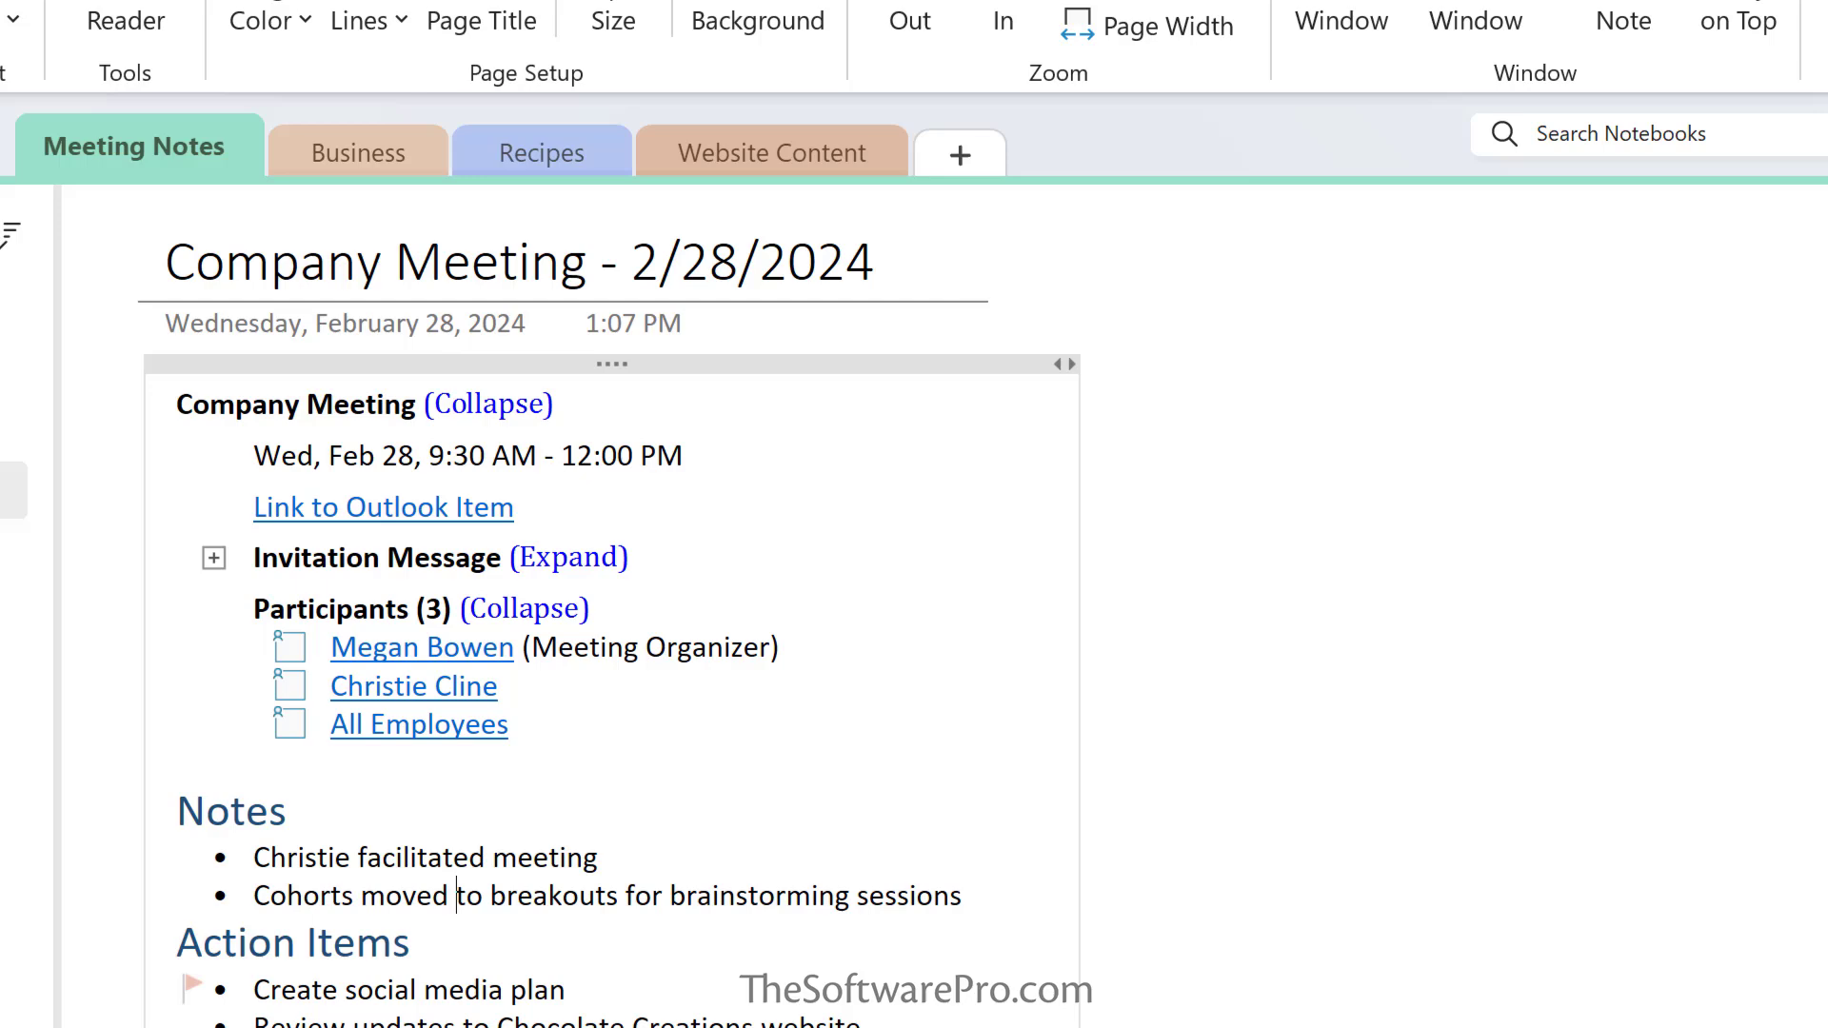
- Change the section color of Recipes in the Chocolate Creations notebook to Orange
right_click(537, 143)
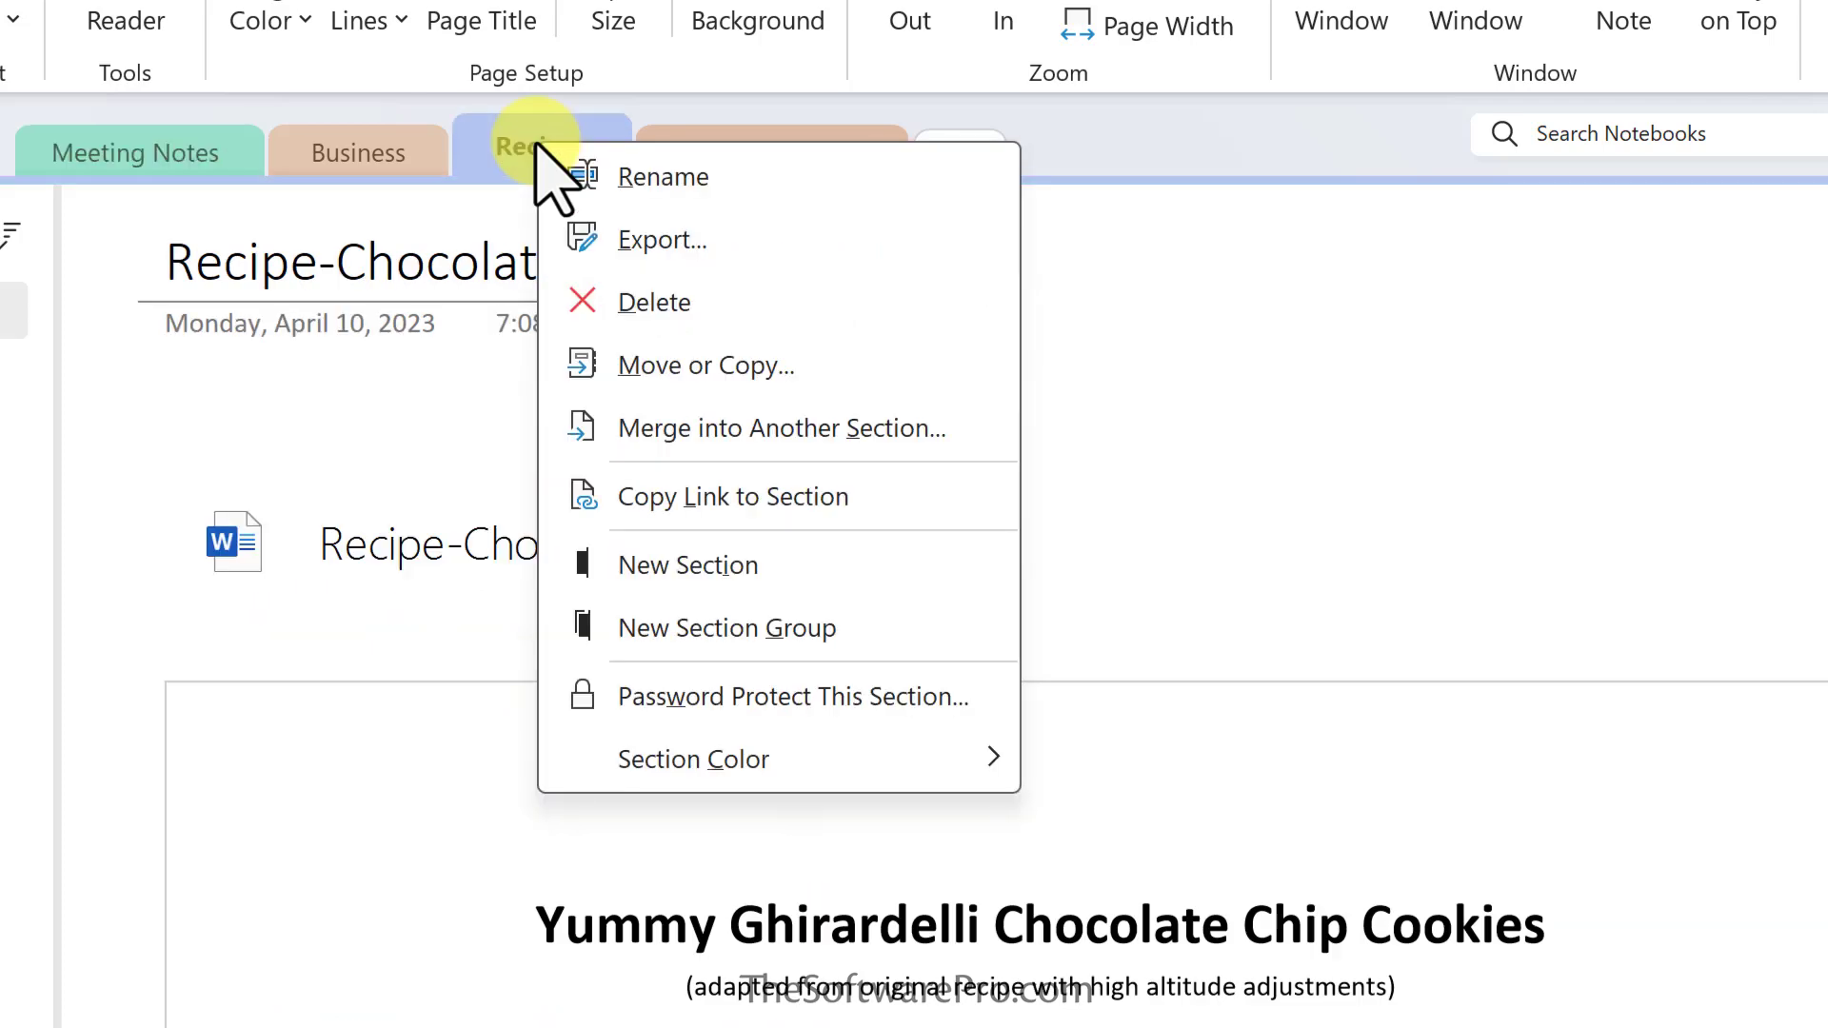
left_click(719, 762)
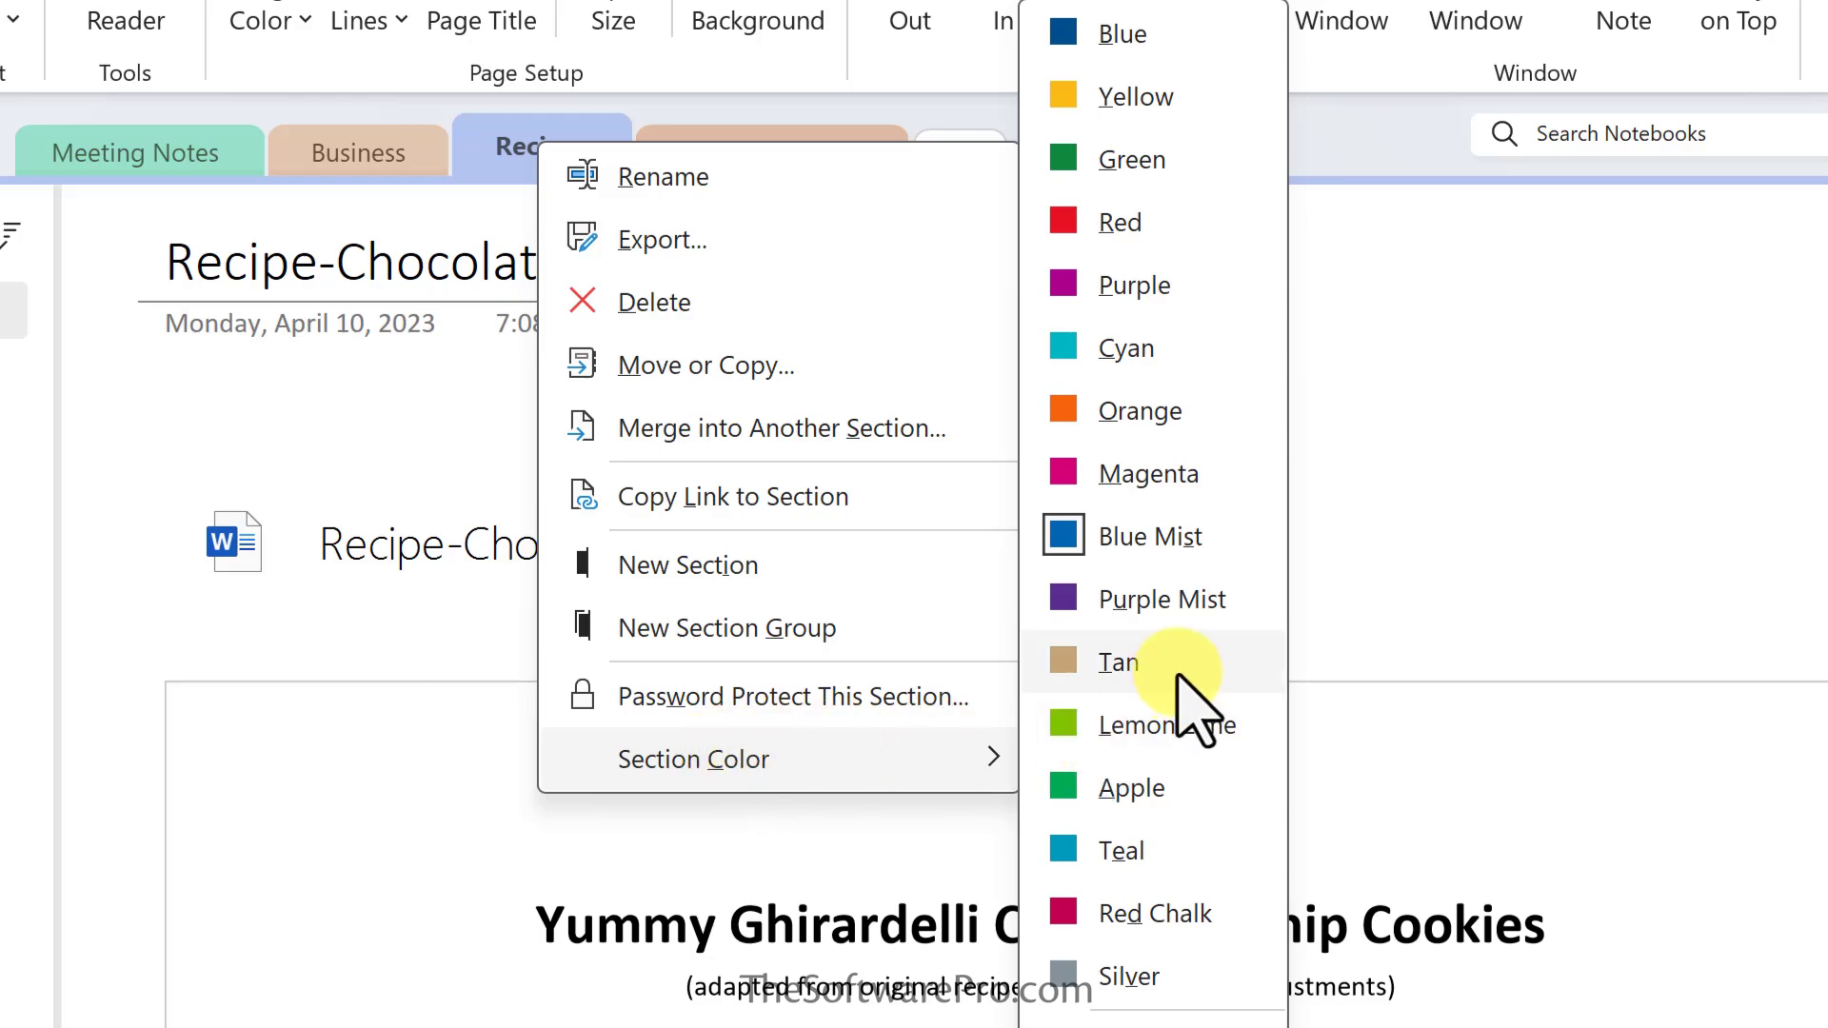
left_click(1156, 408)
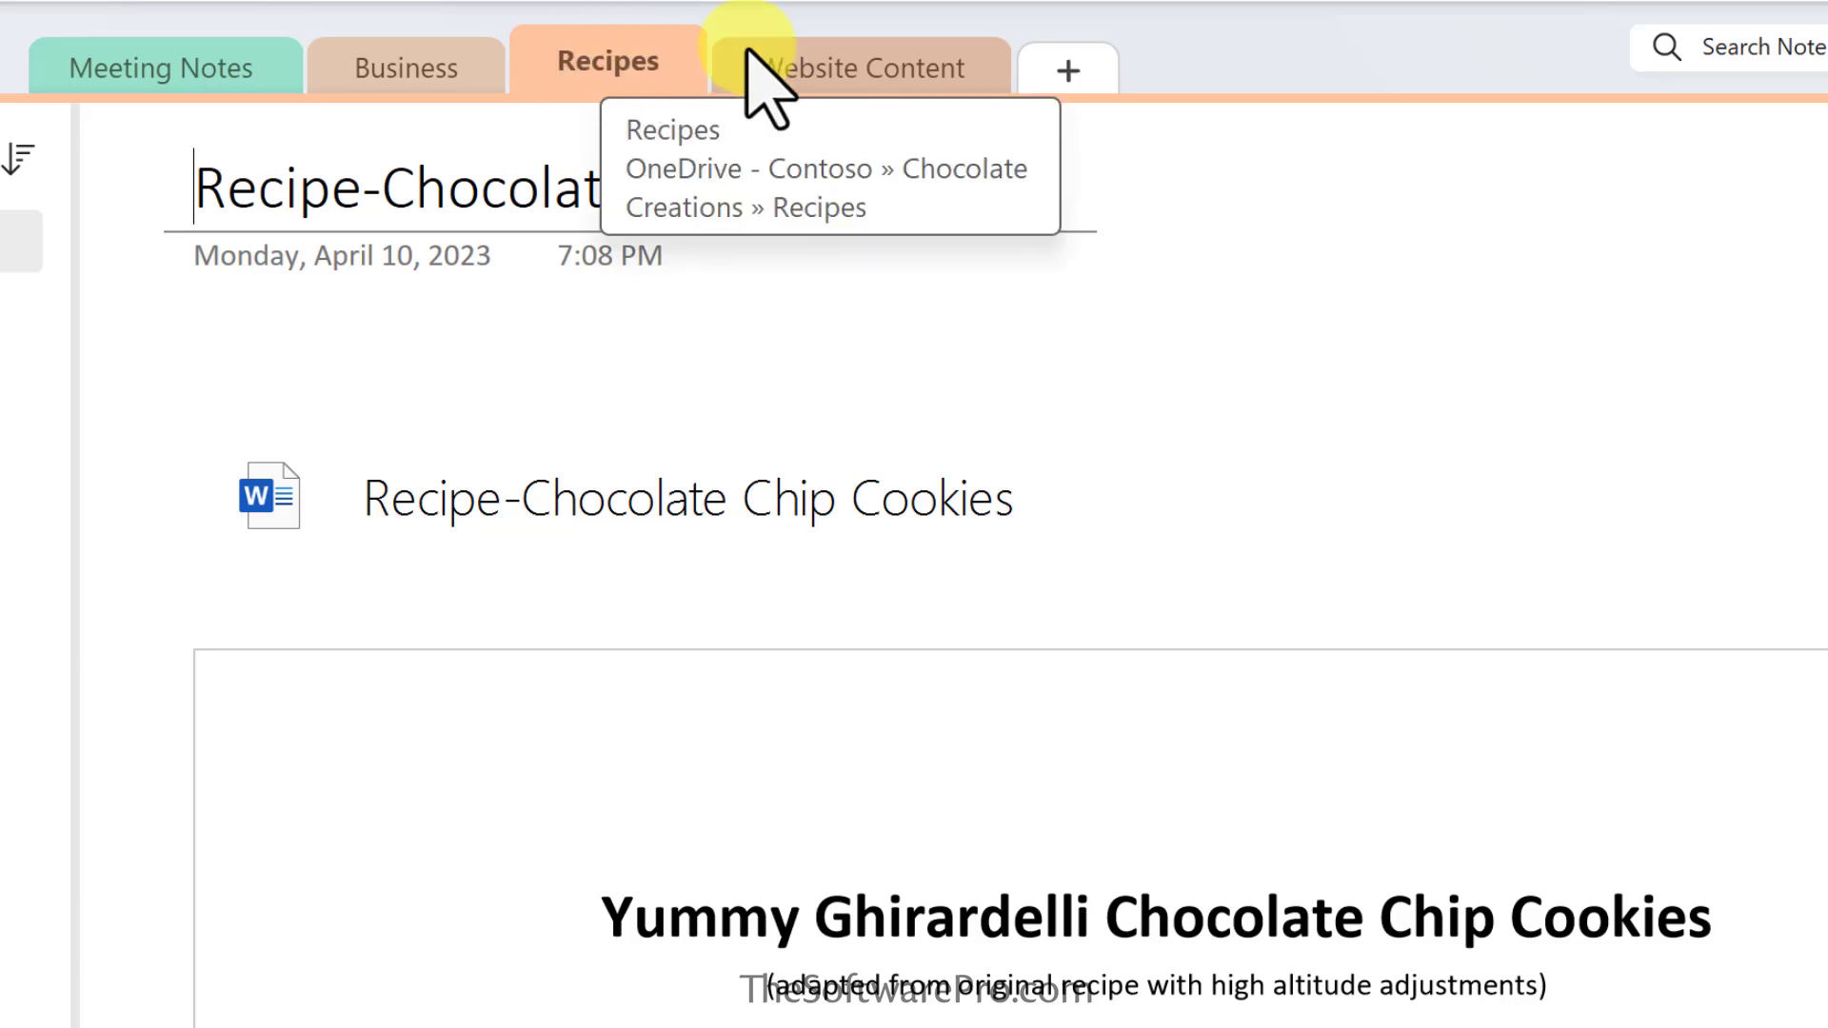
- Create a section group named New Website in the Chocolate Creations notebook
right_click(1262, 48)
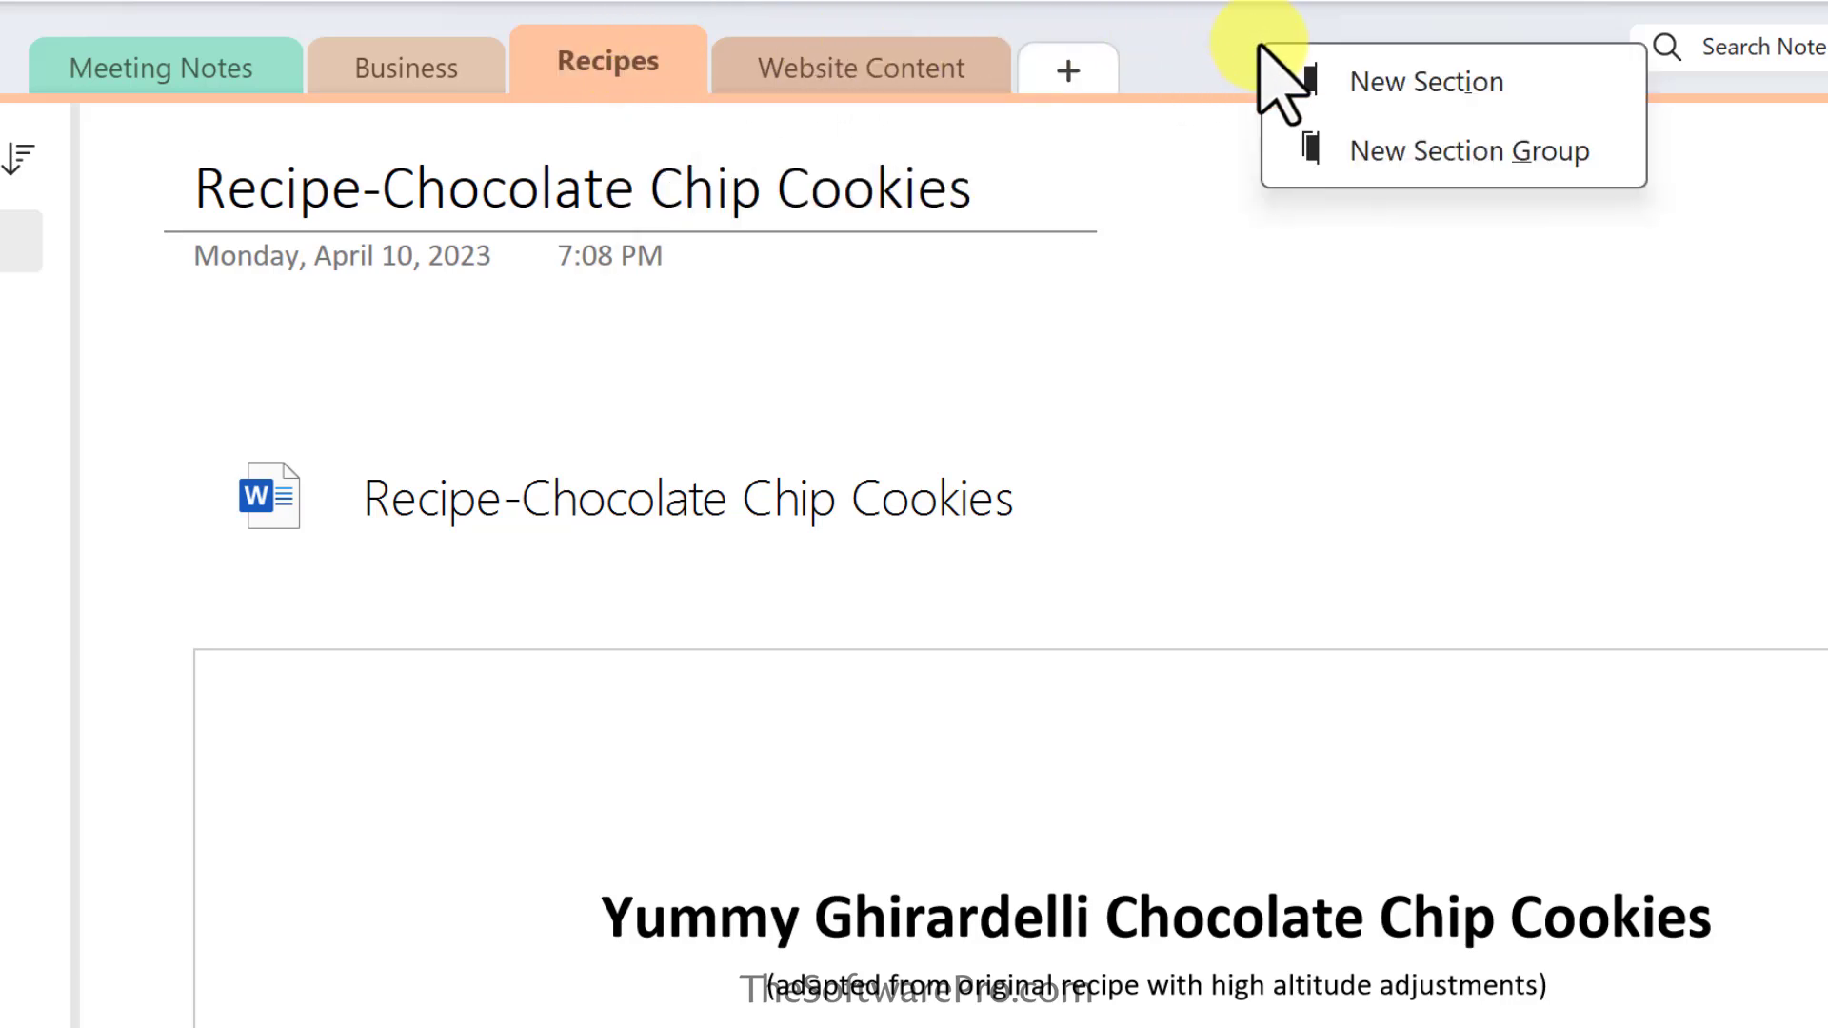
left_click(1338, 156)
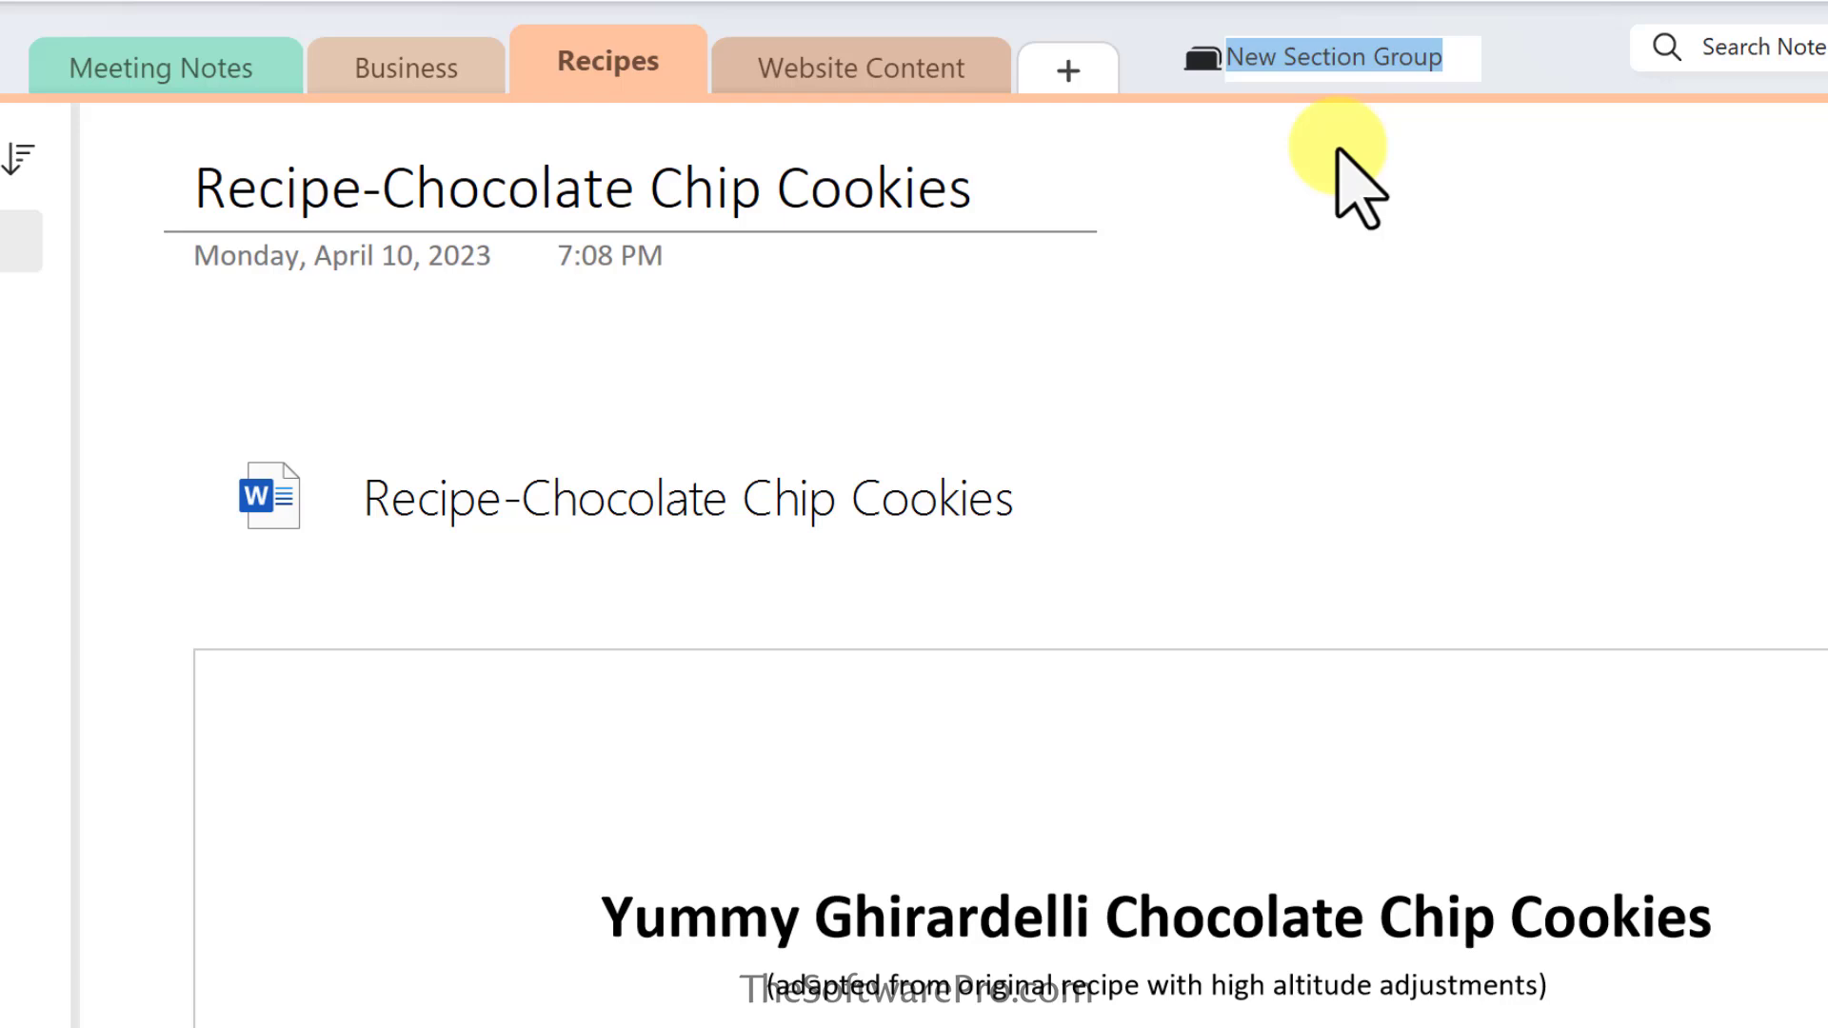
type("New Website")
key("Return")
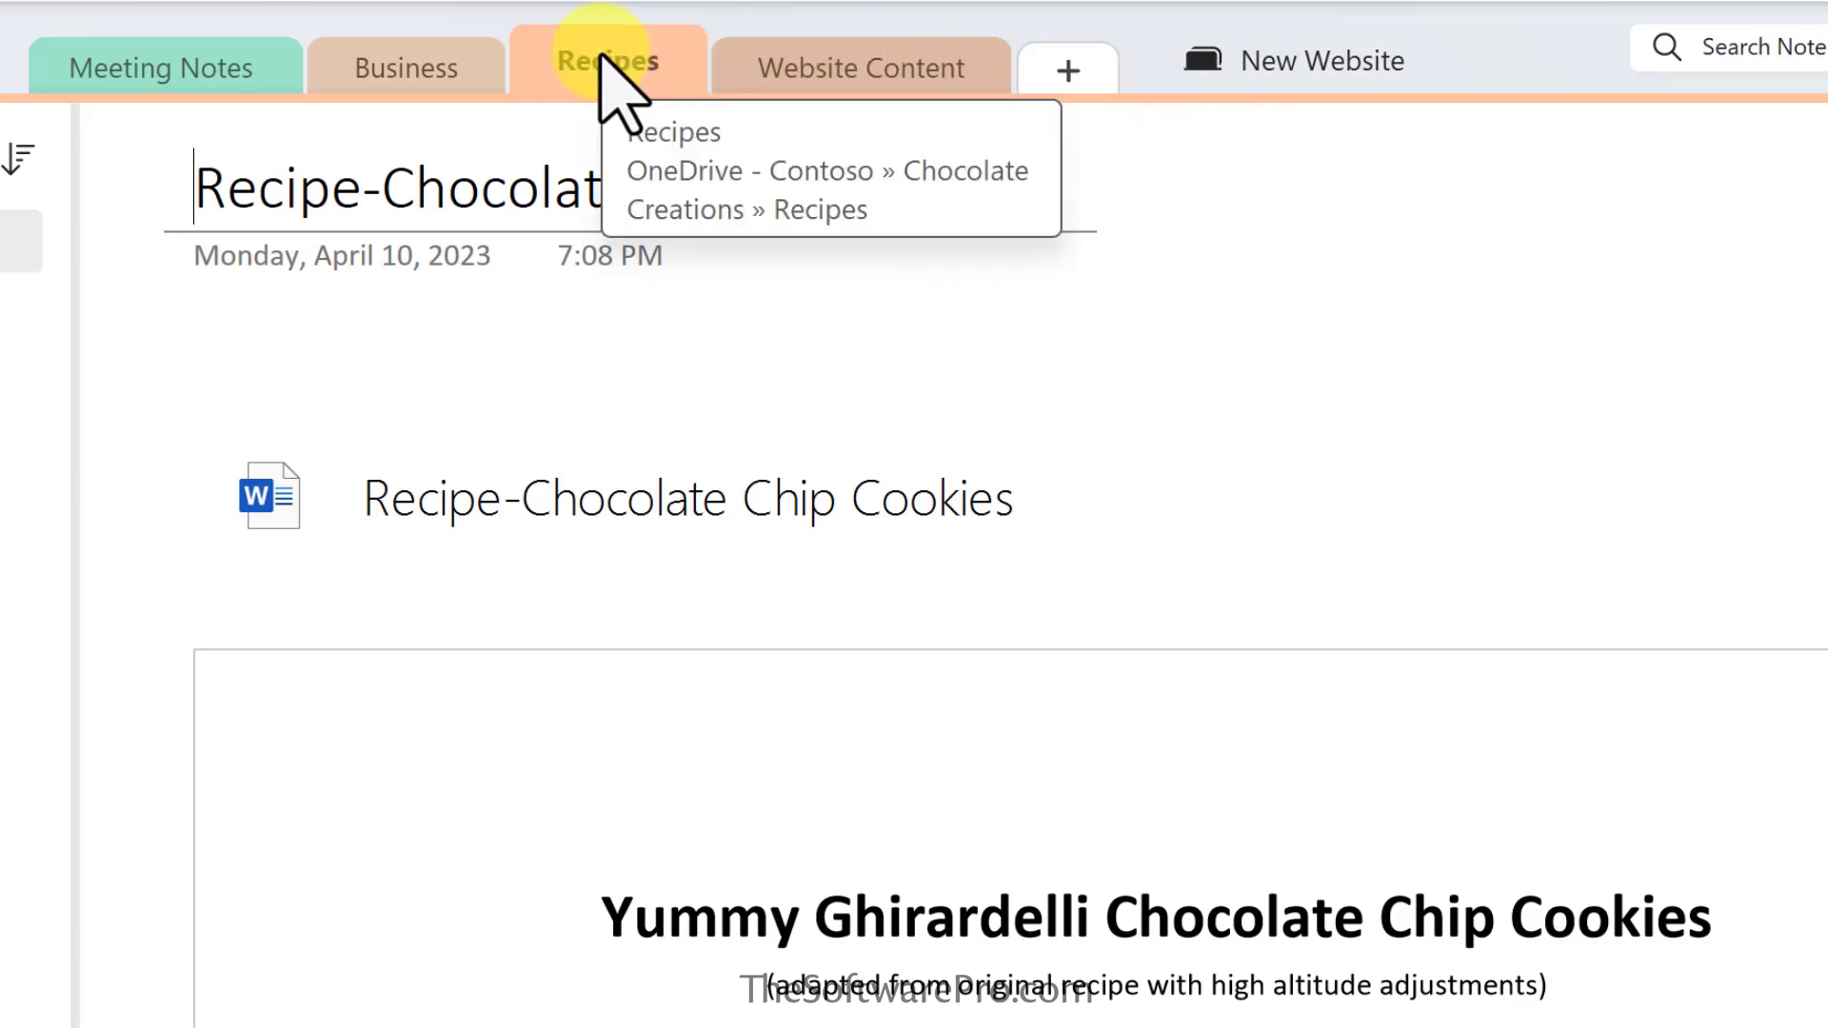
- Move the Recipes and Website Content sections into the New Website section group, and return to the parent notebook level
left_click_drag(601, 57, 1305, 63)
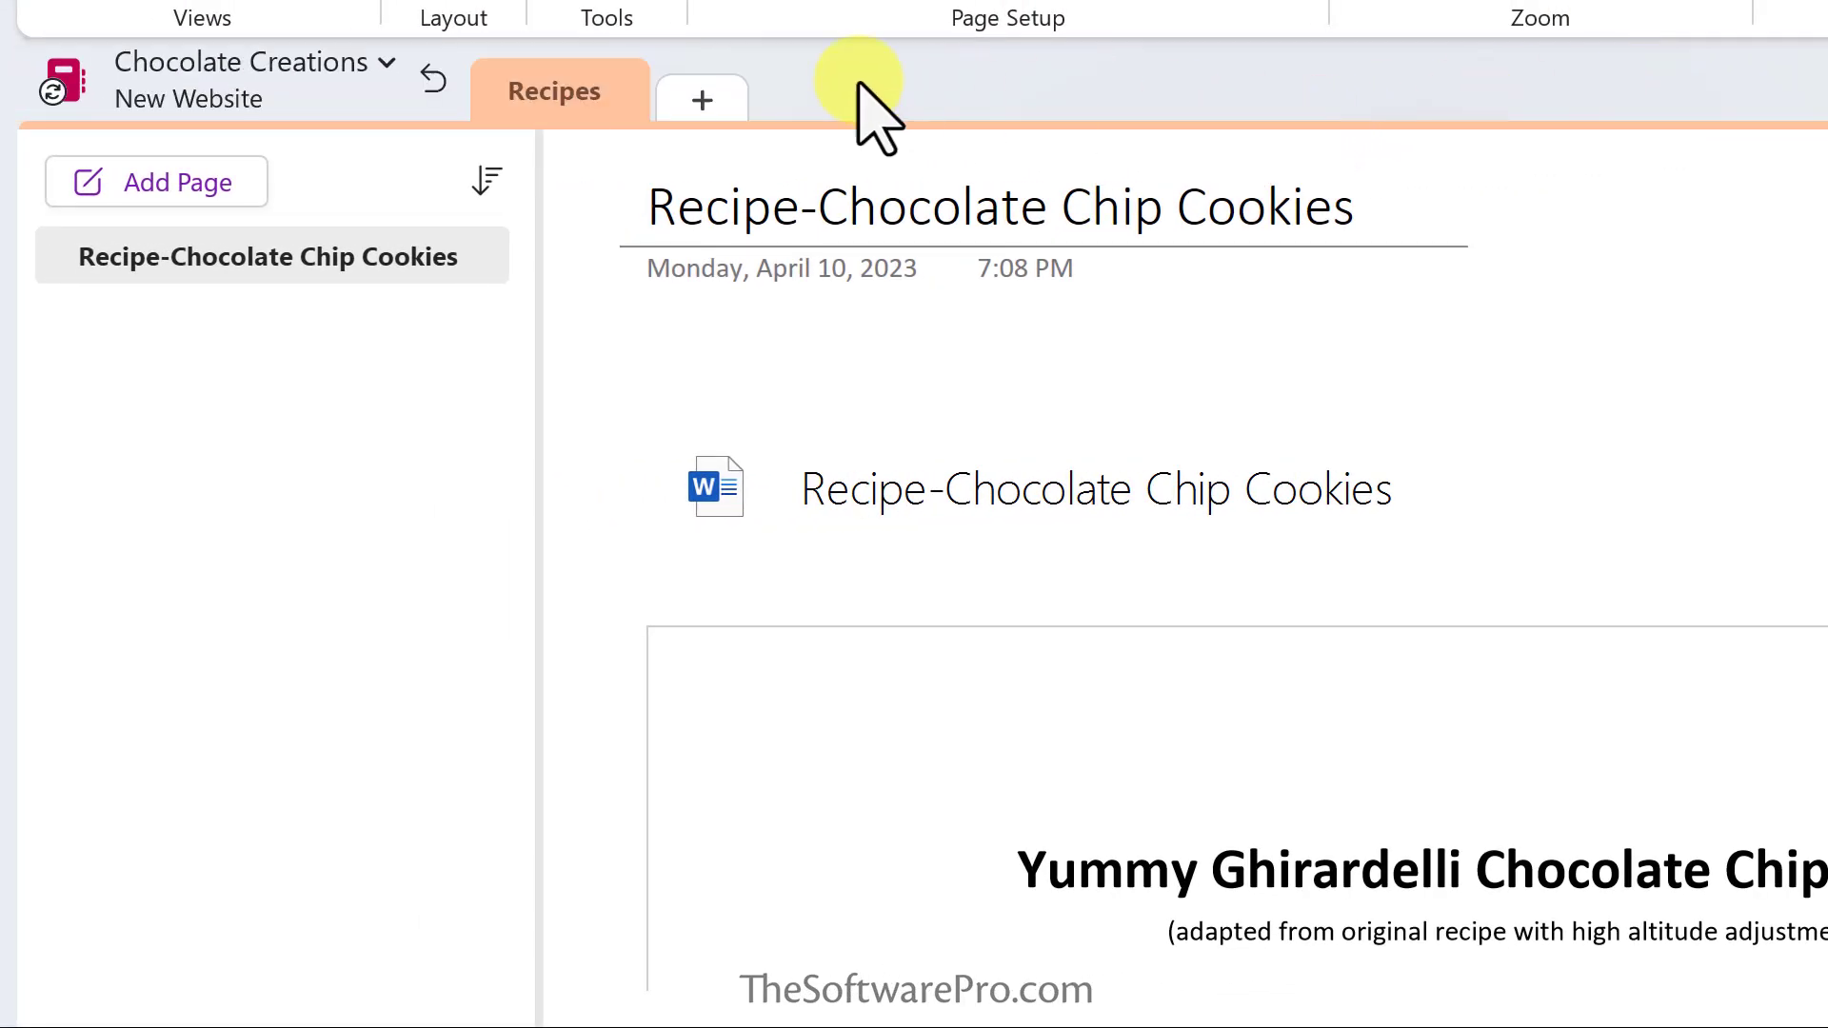
left_click(436, 76)
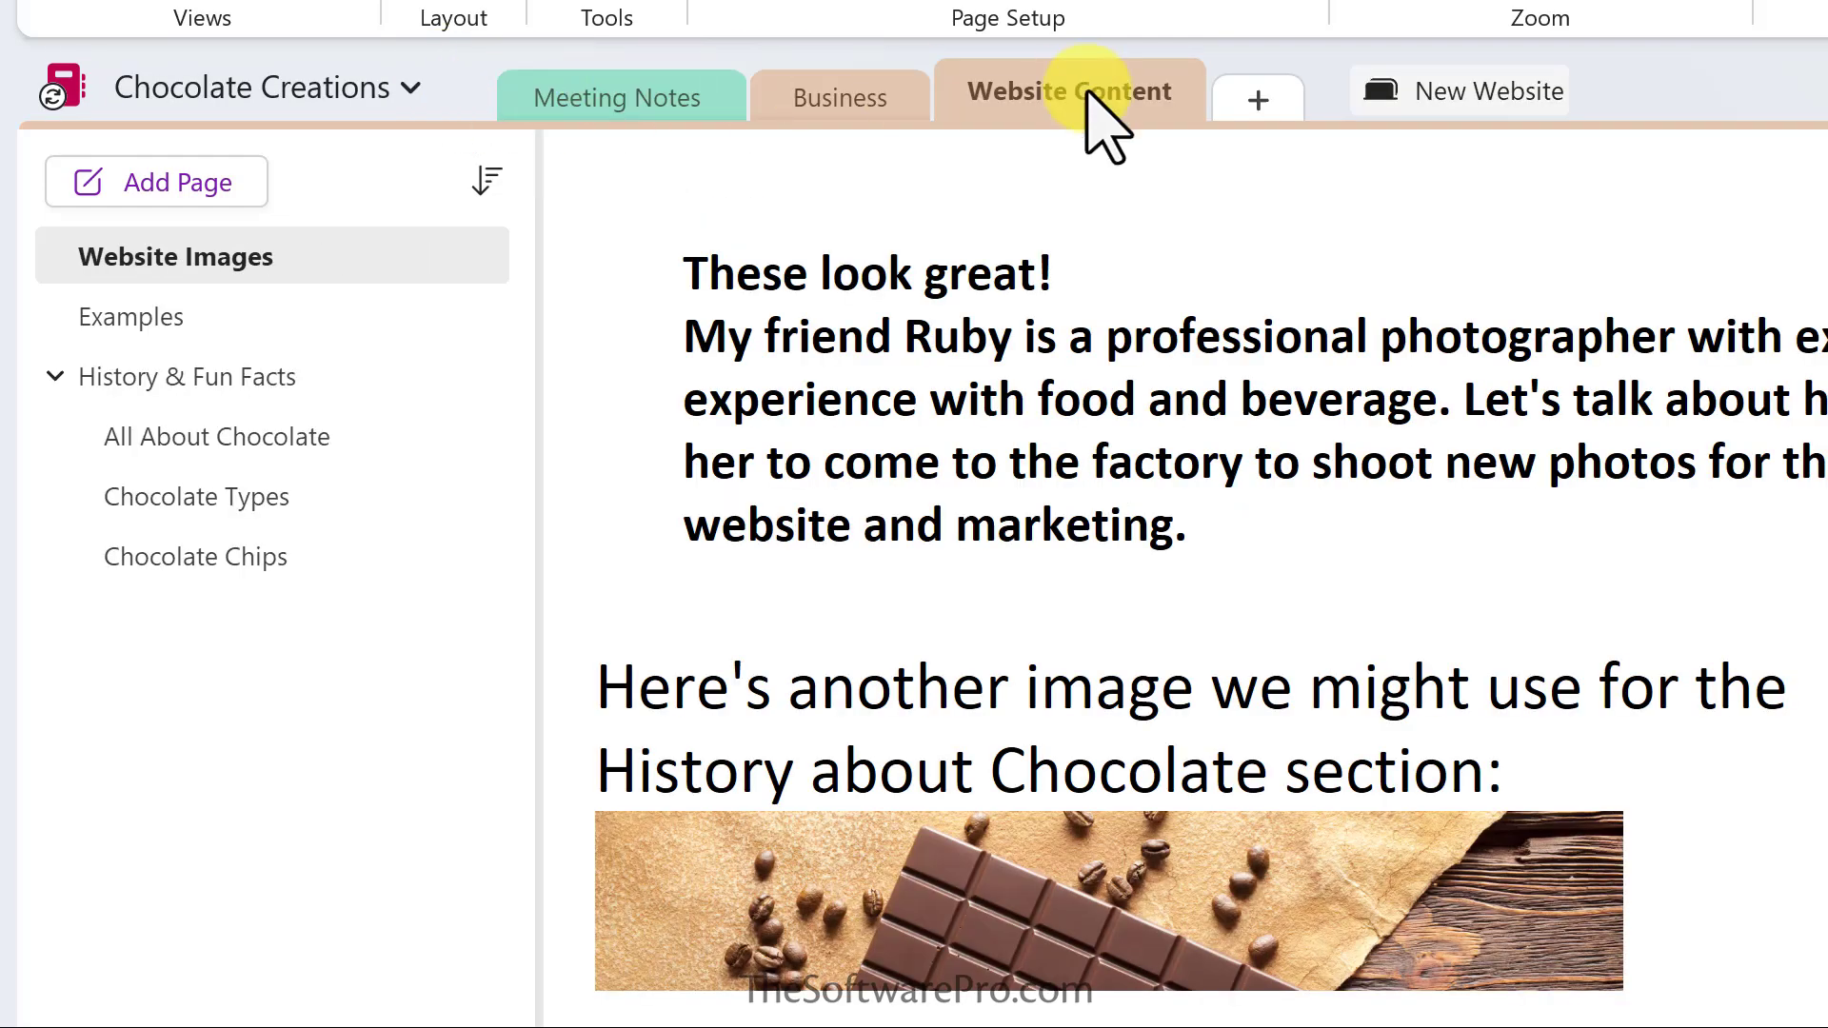
left_click_drag(1090, 90, 1462, 86)
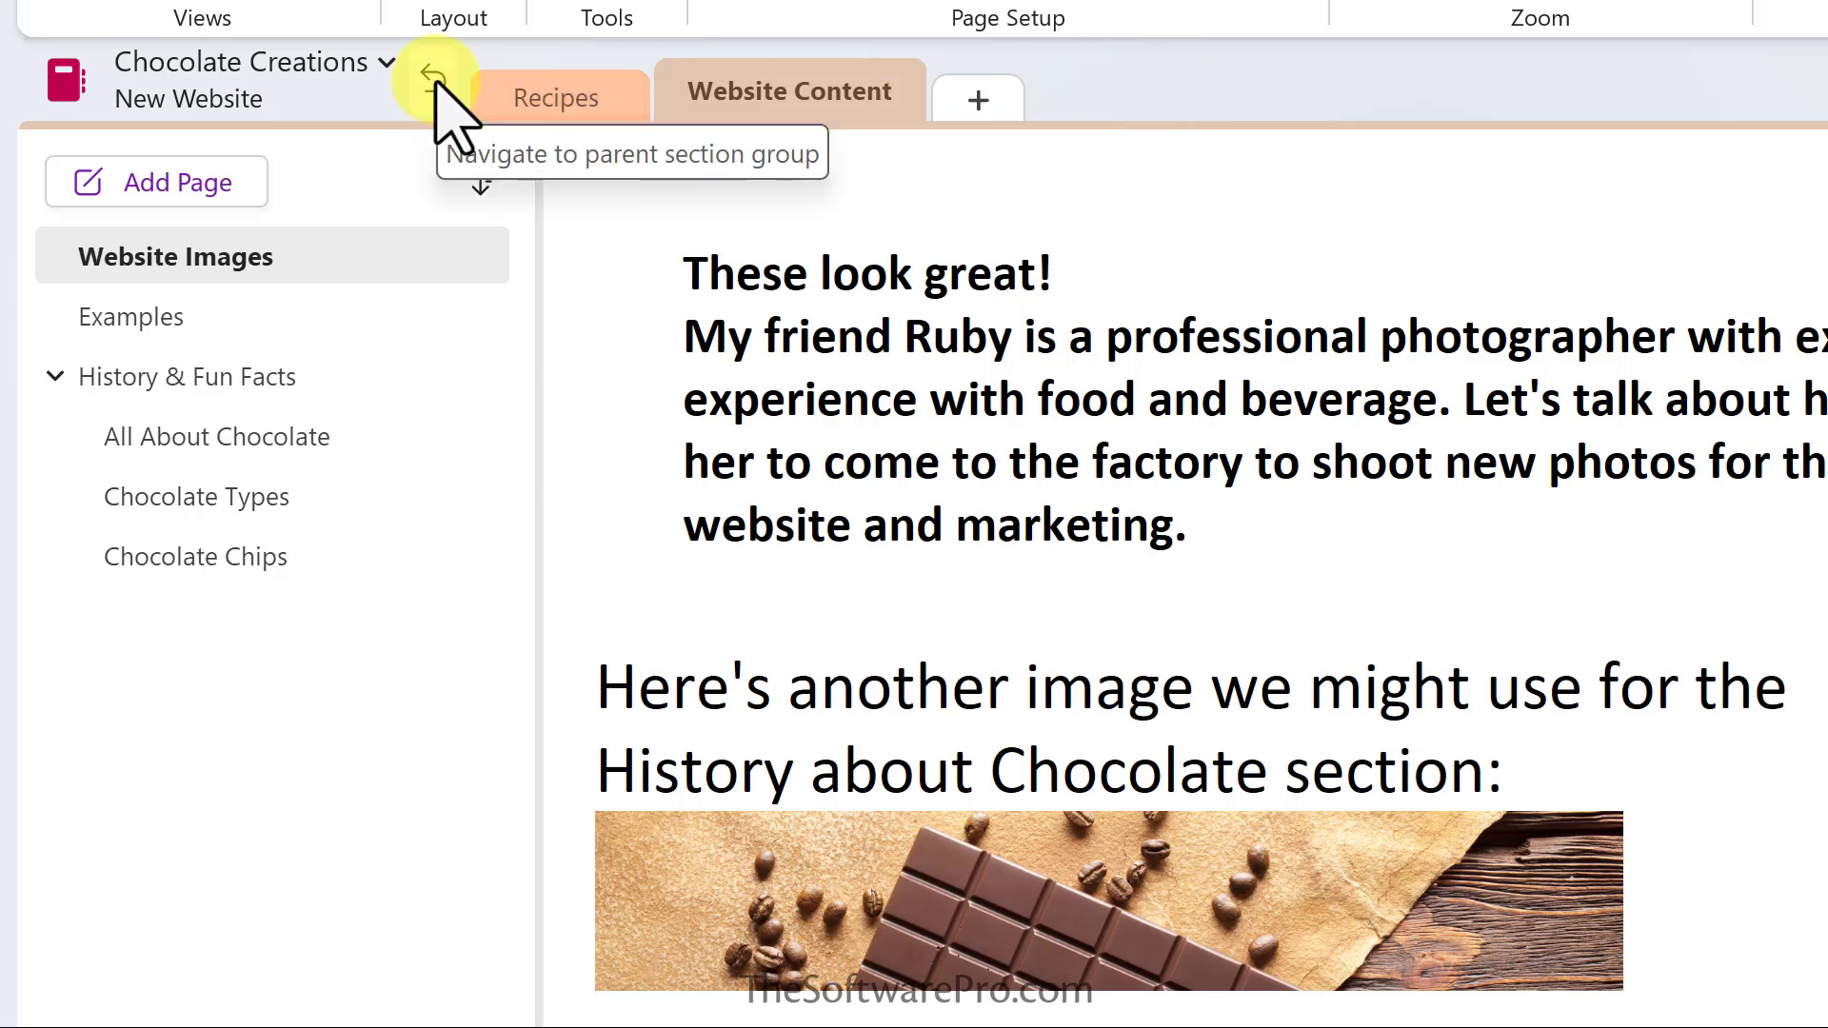
left_click(434, 78)
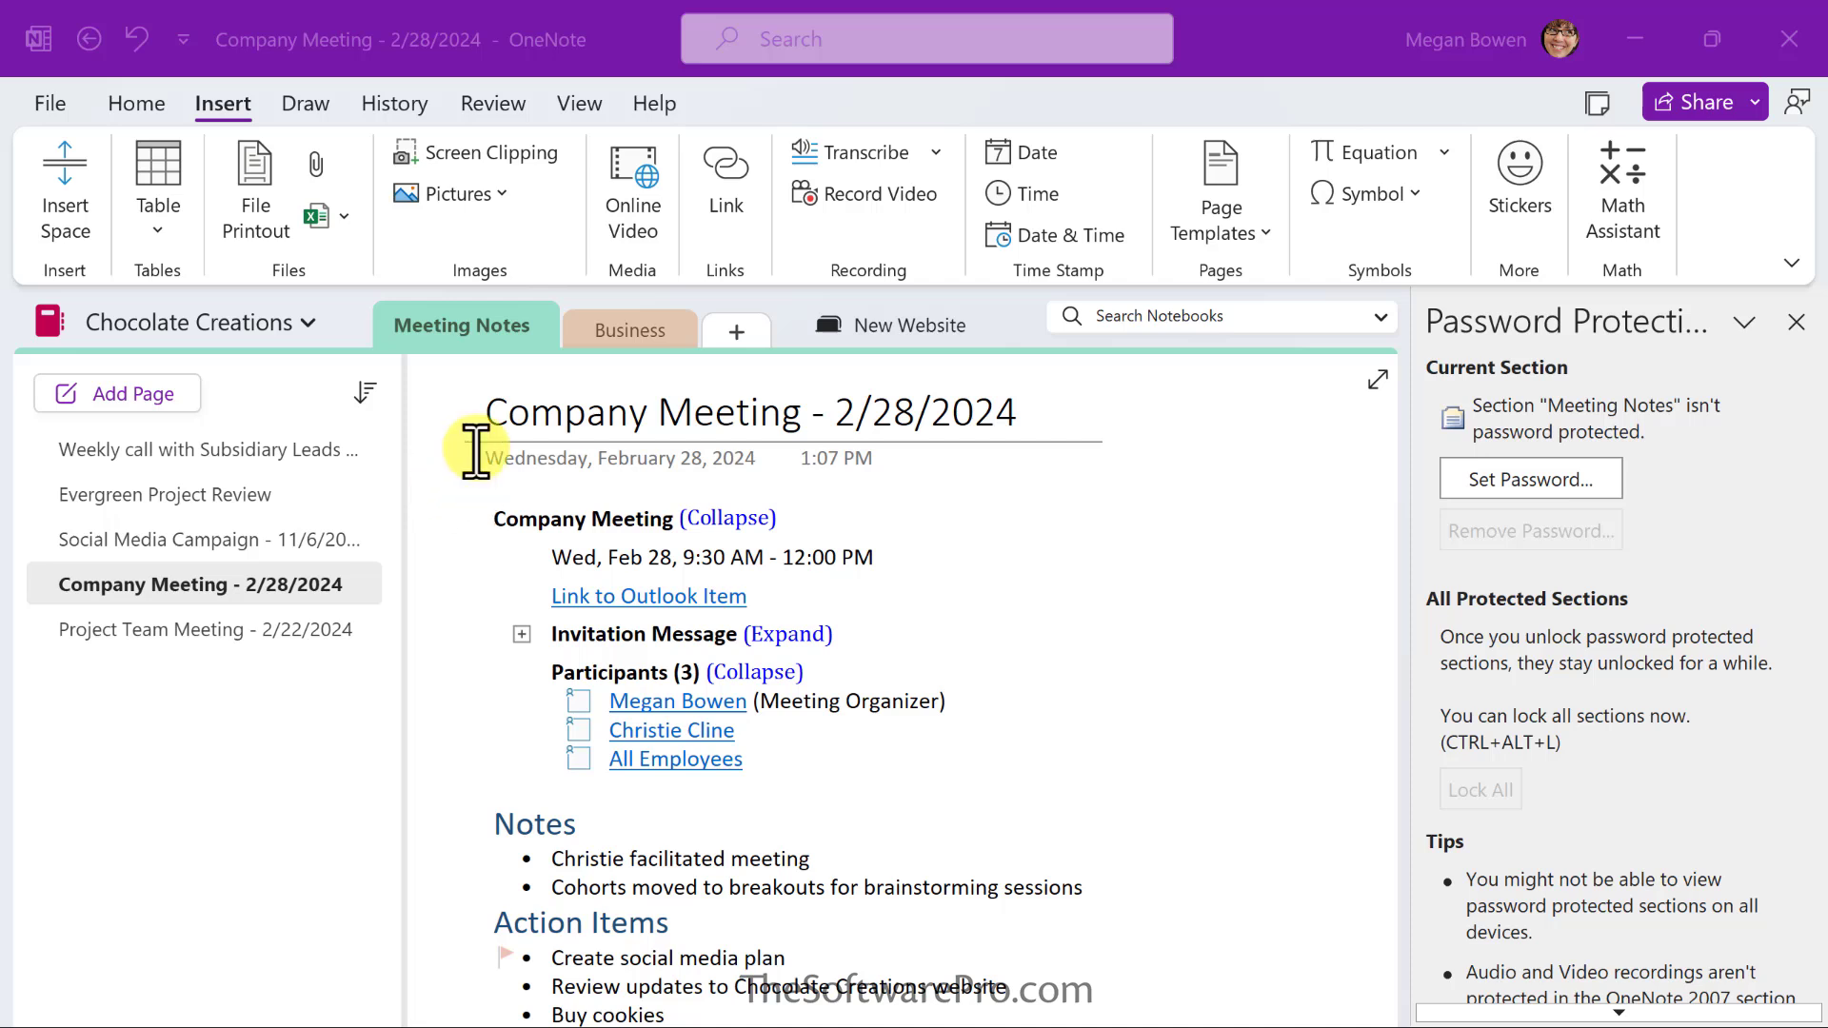
- Password protect the Business section of Chocolate Creations by entering and confirming a section password
left_click(647, 349)
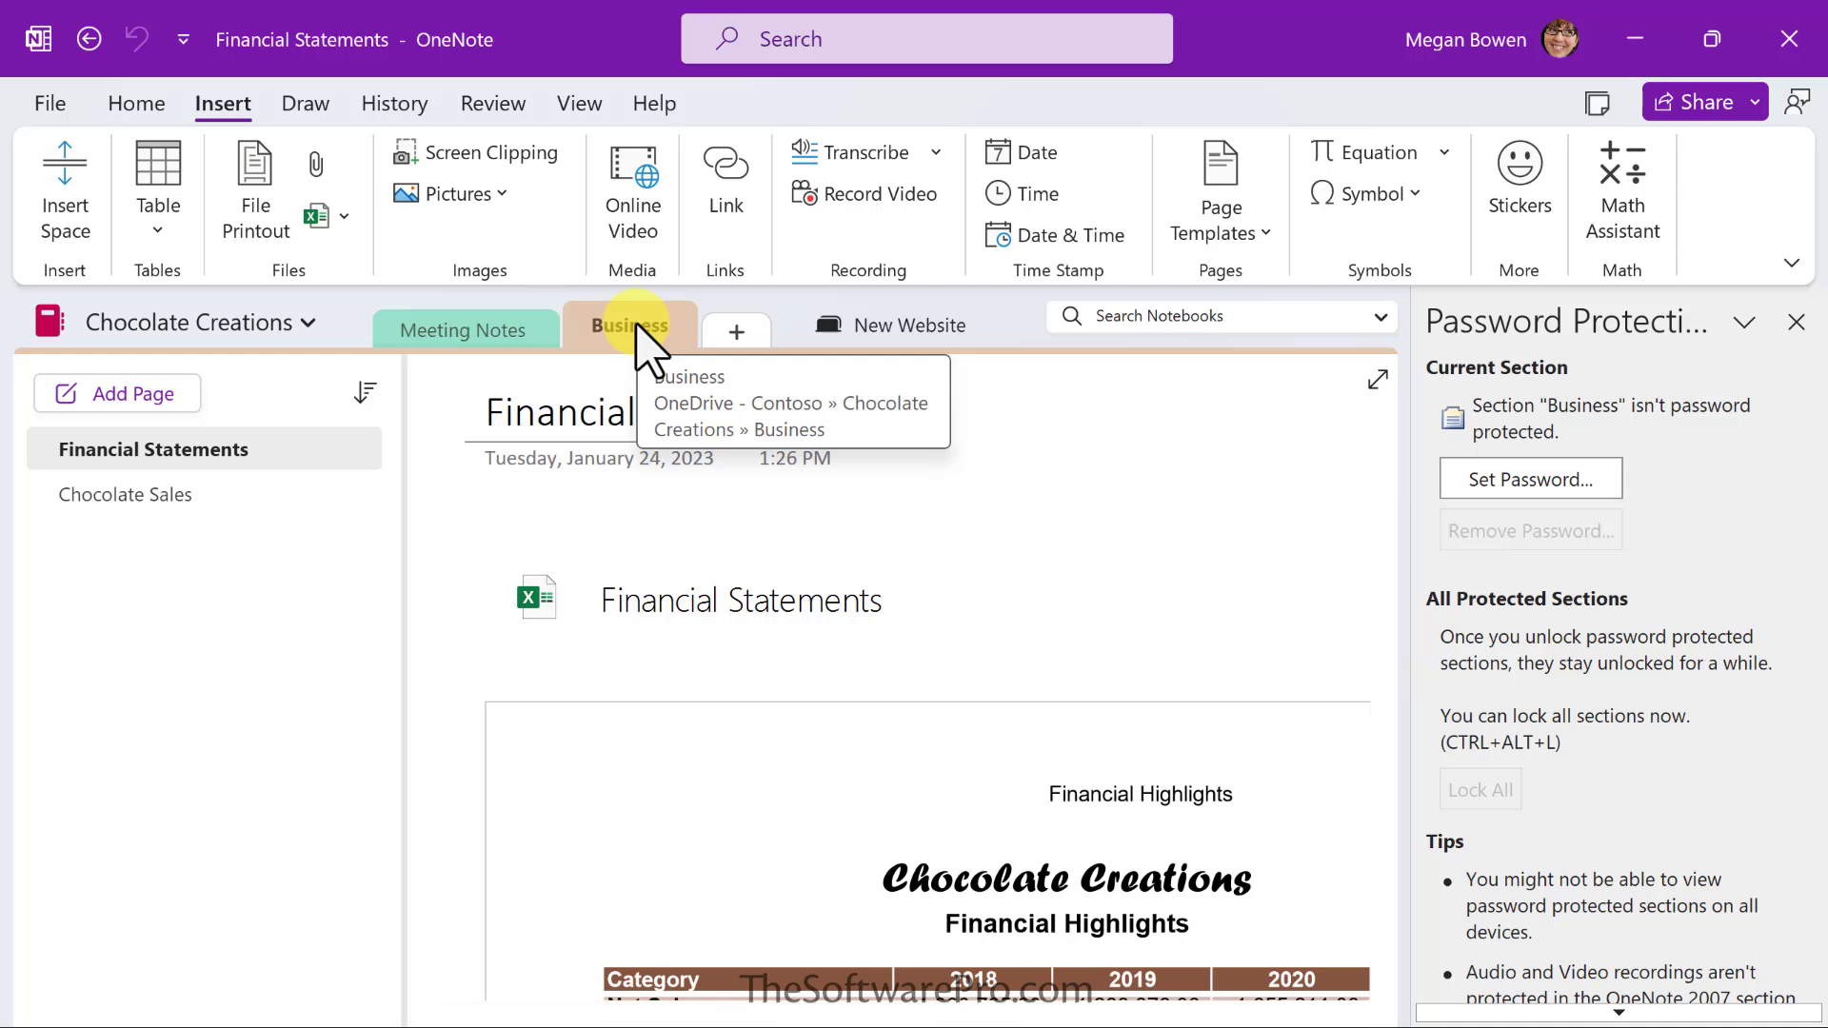
right_click(647, 345)
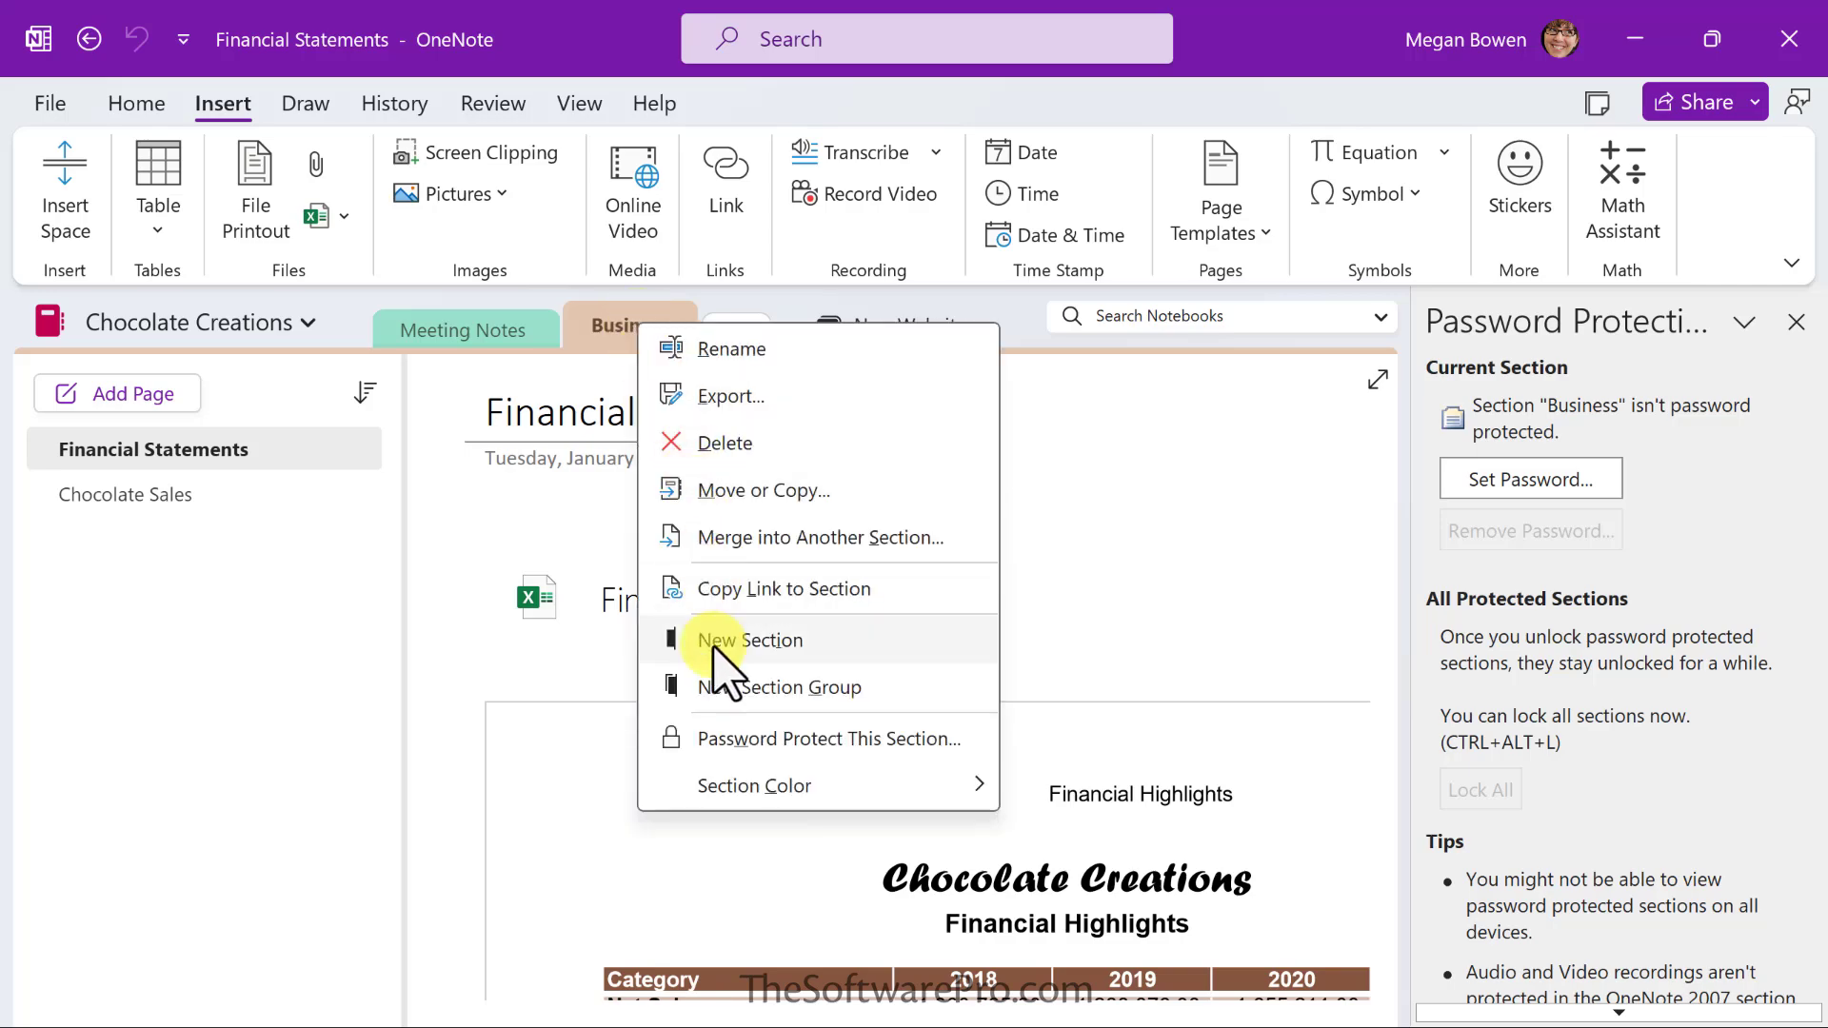
left_click(728, 739)
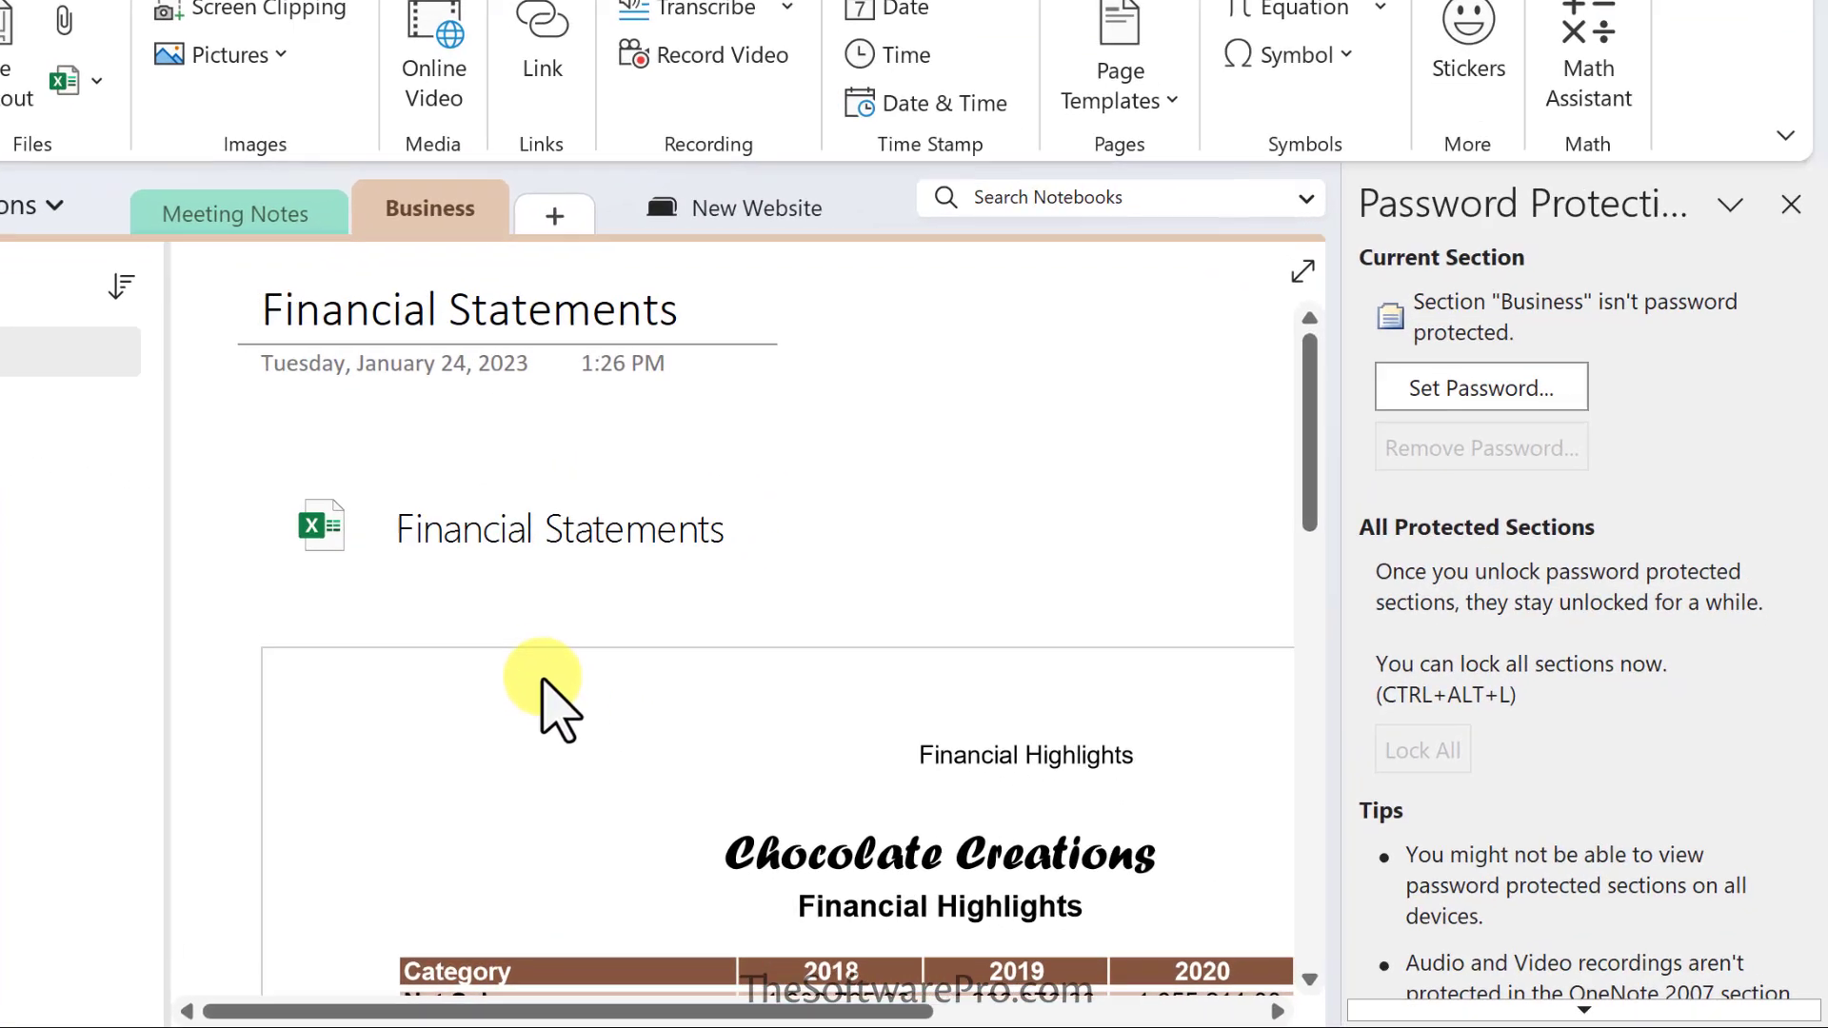
left_click(1431, 296)
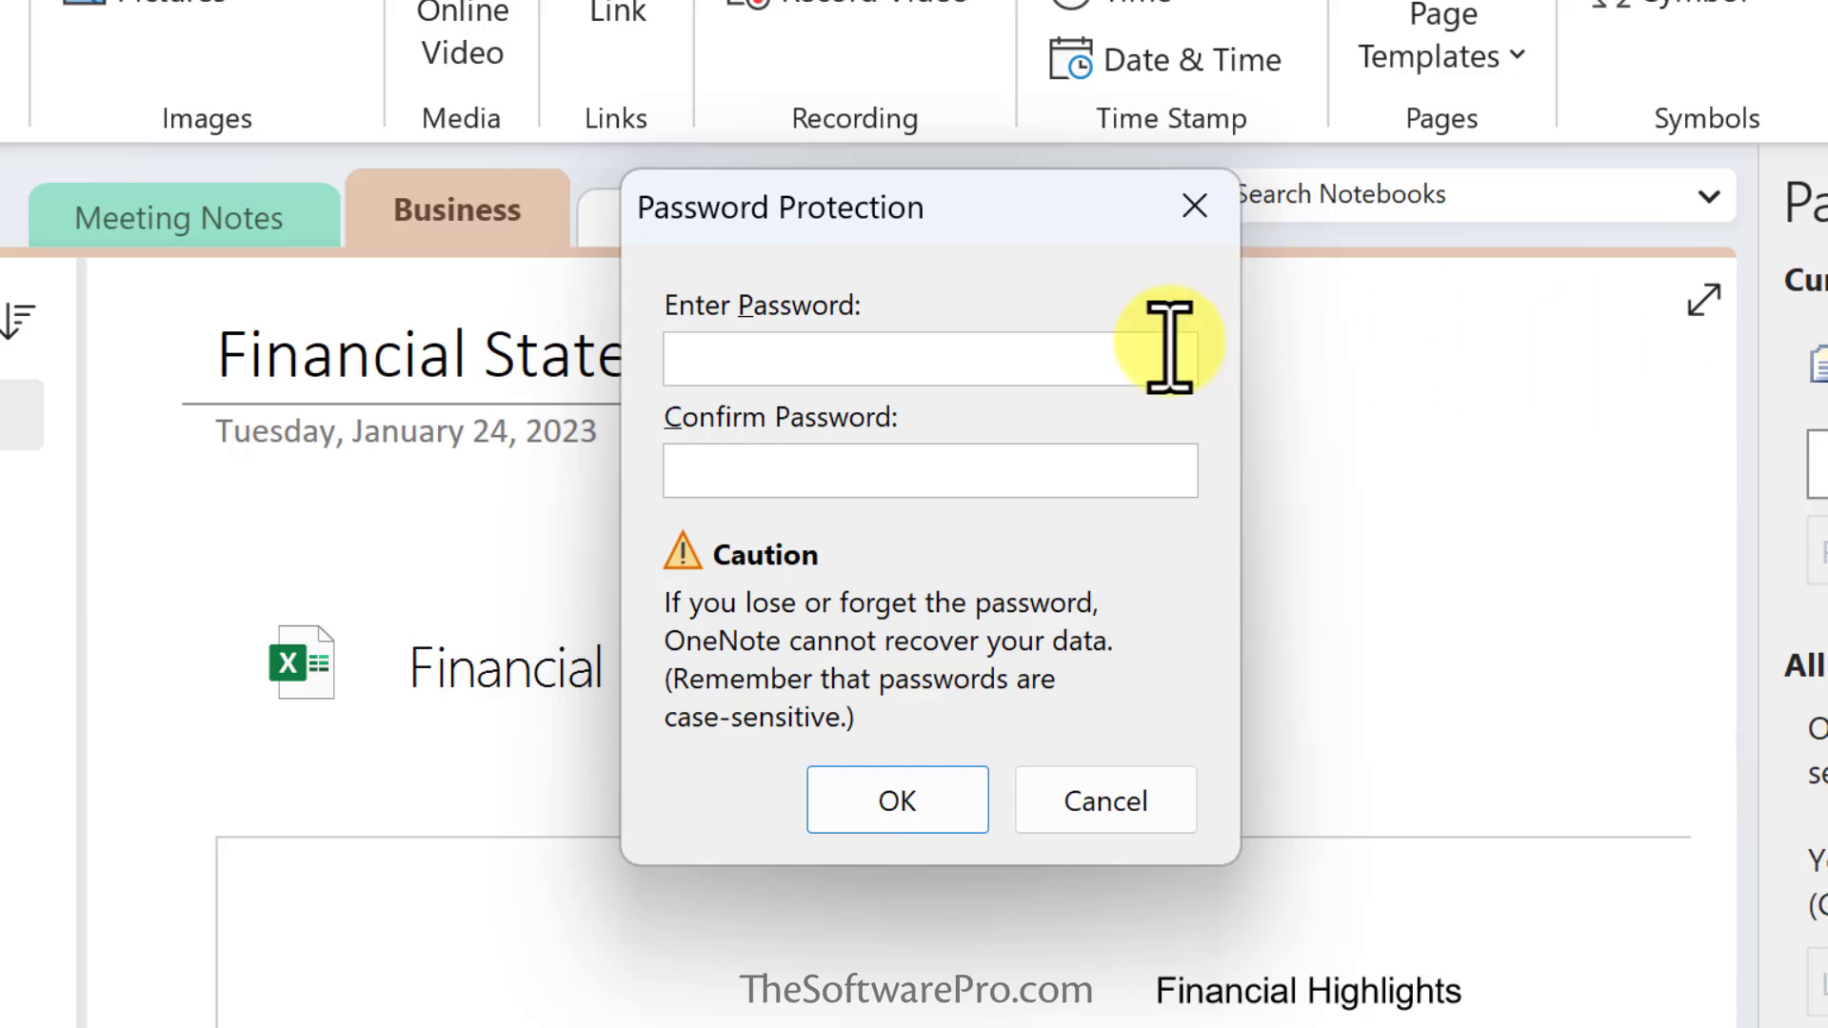
type("*******")
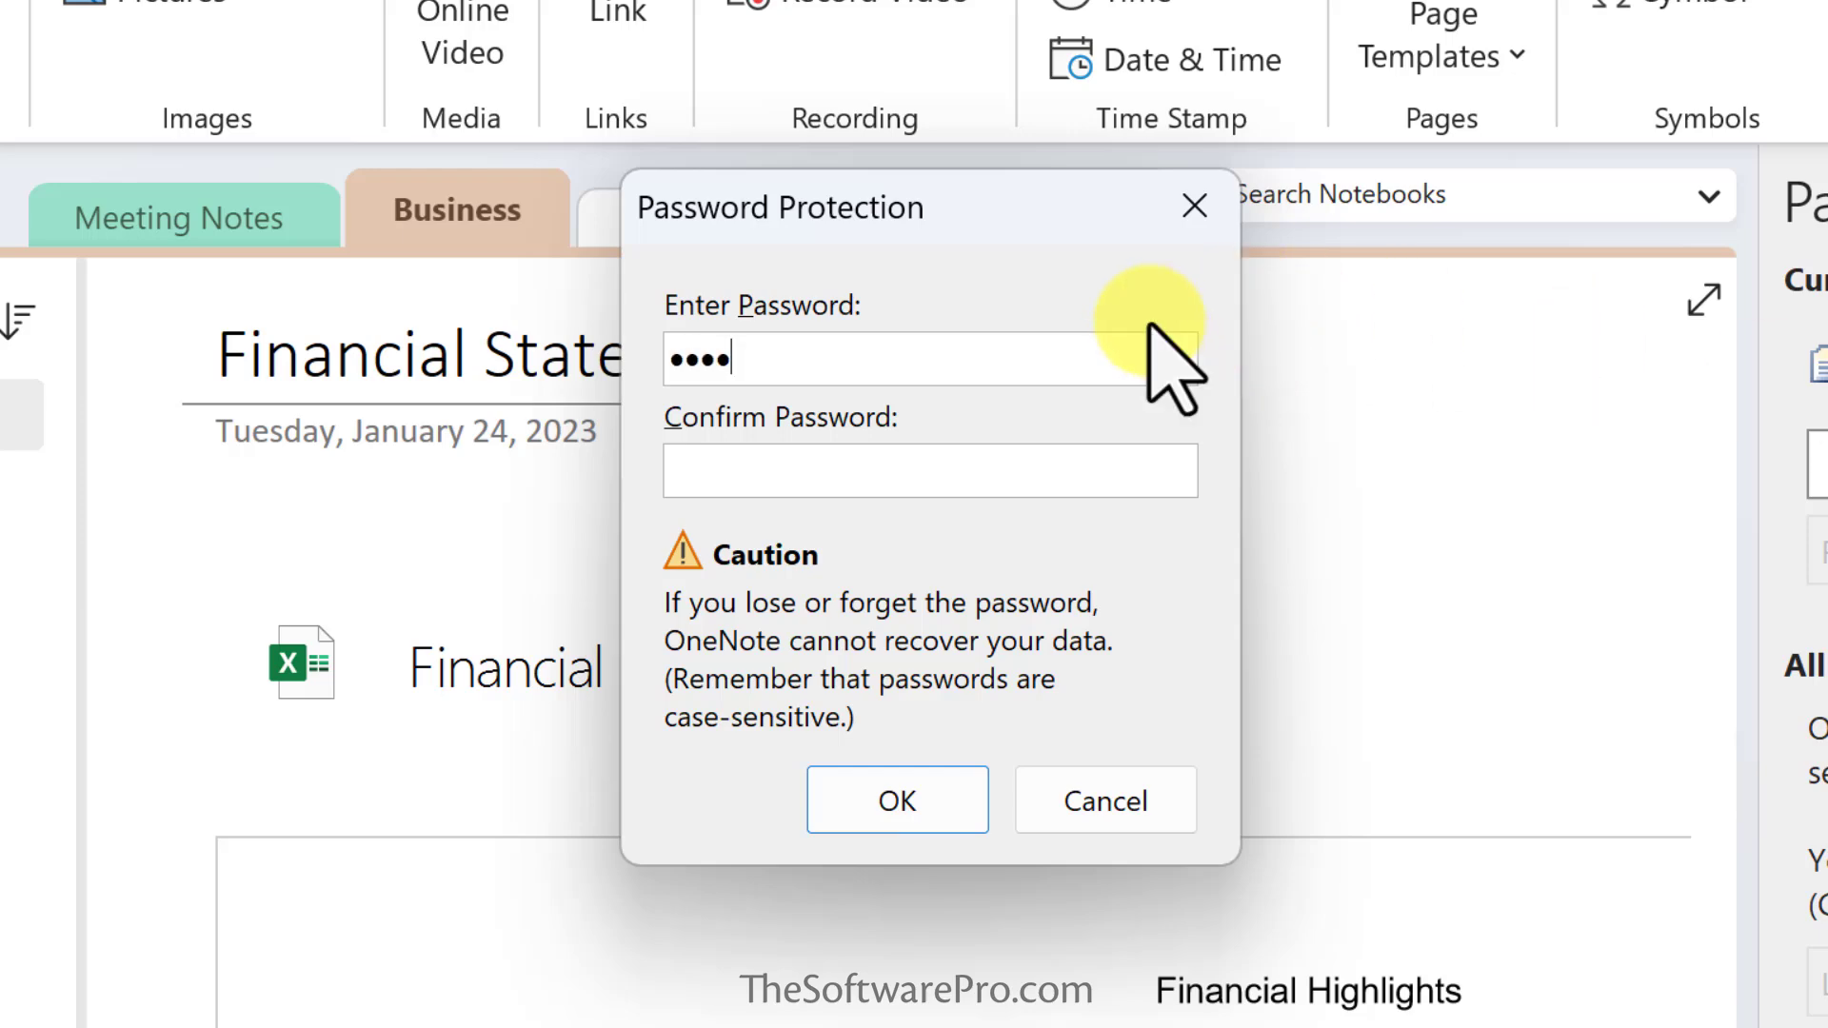
key("Tab")
type("*******")
key("Return")
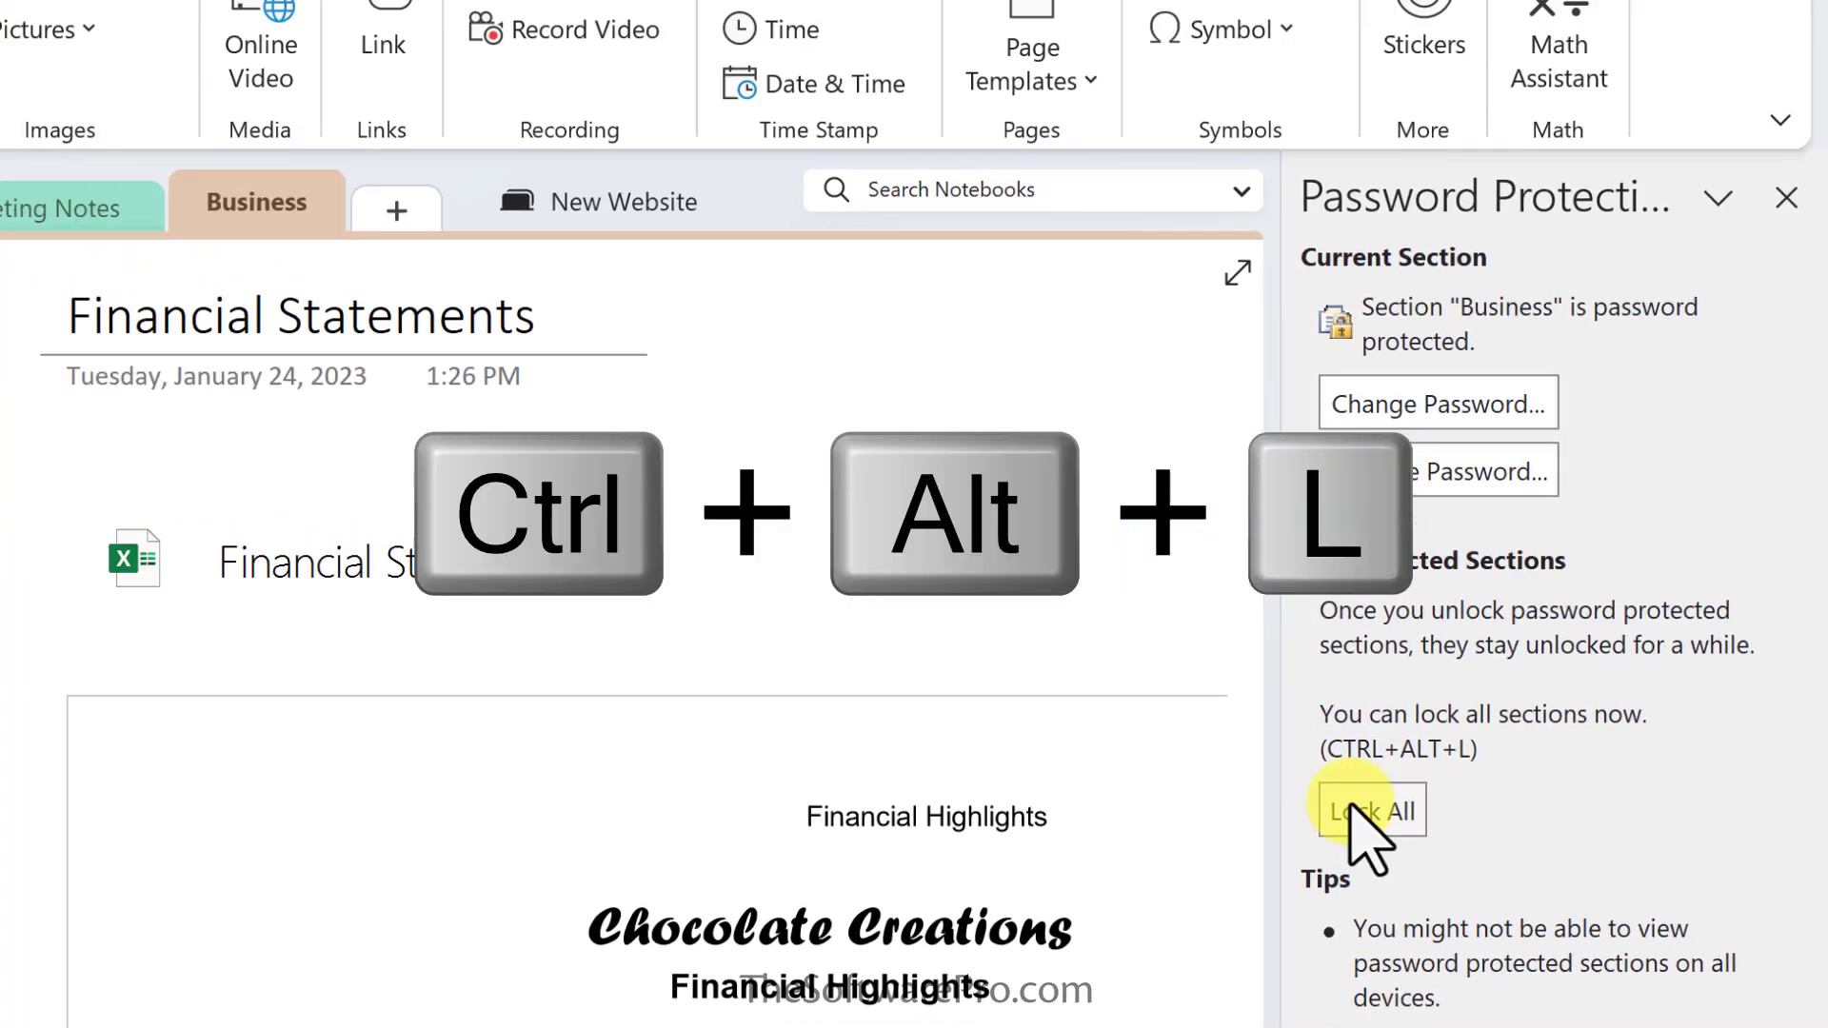
- Lock all password-protected sections and unlock the Business section again by entering its section password
left_click(1221, 827)
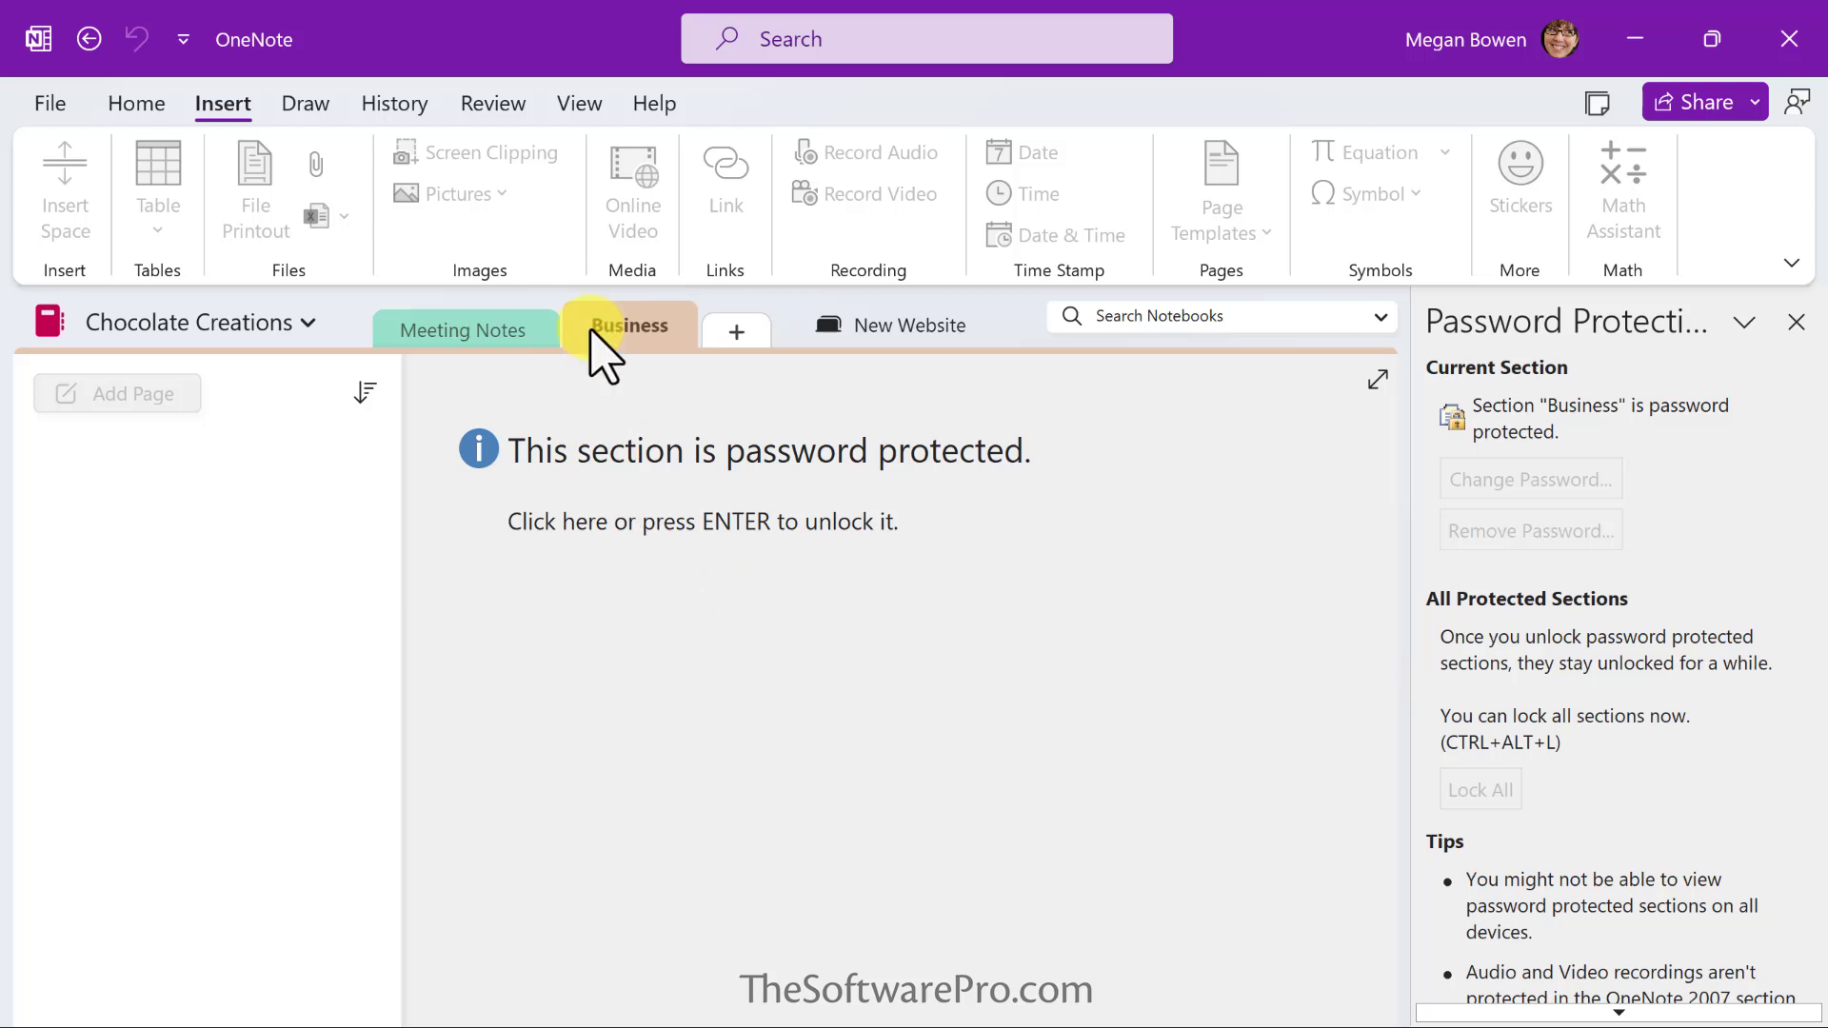
left_click(604, 519)
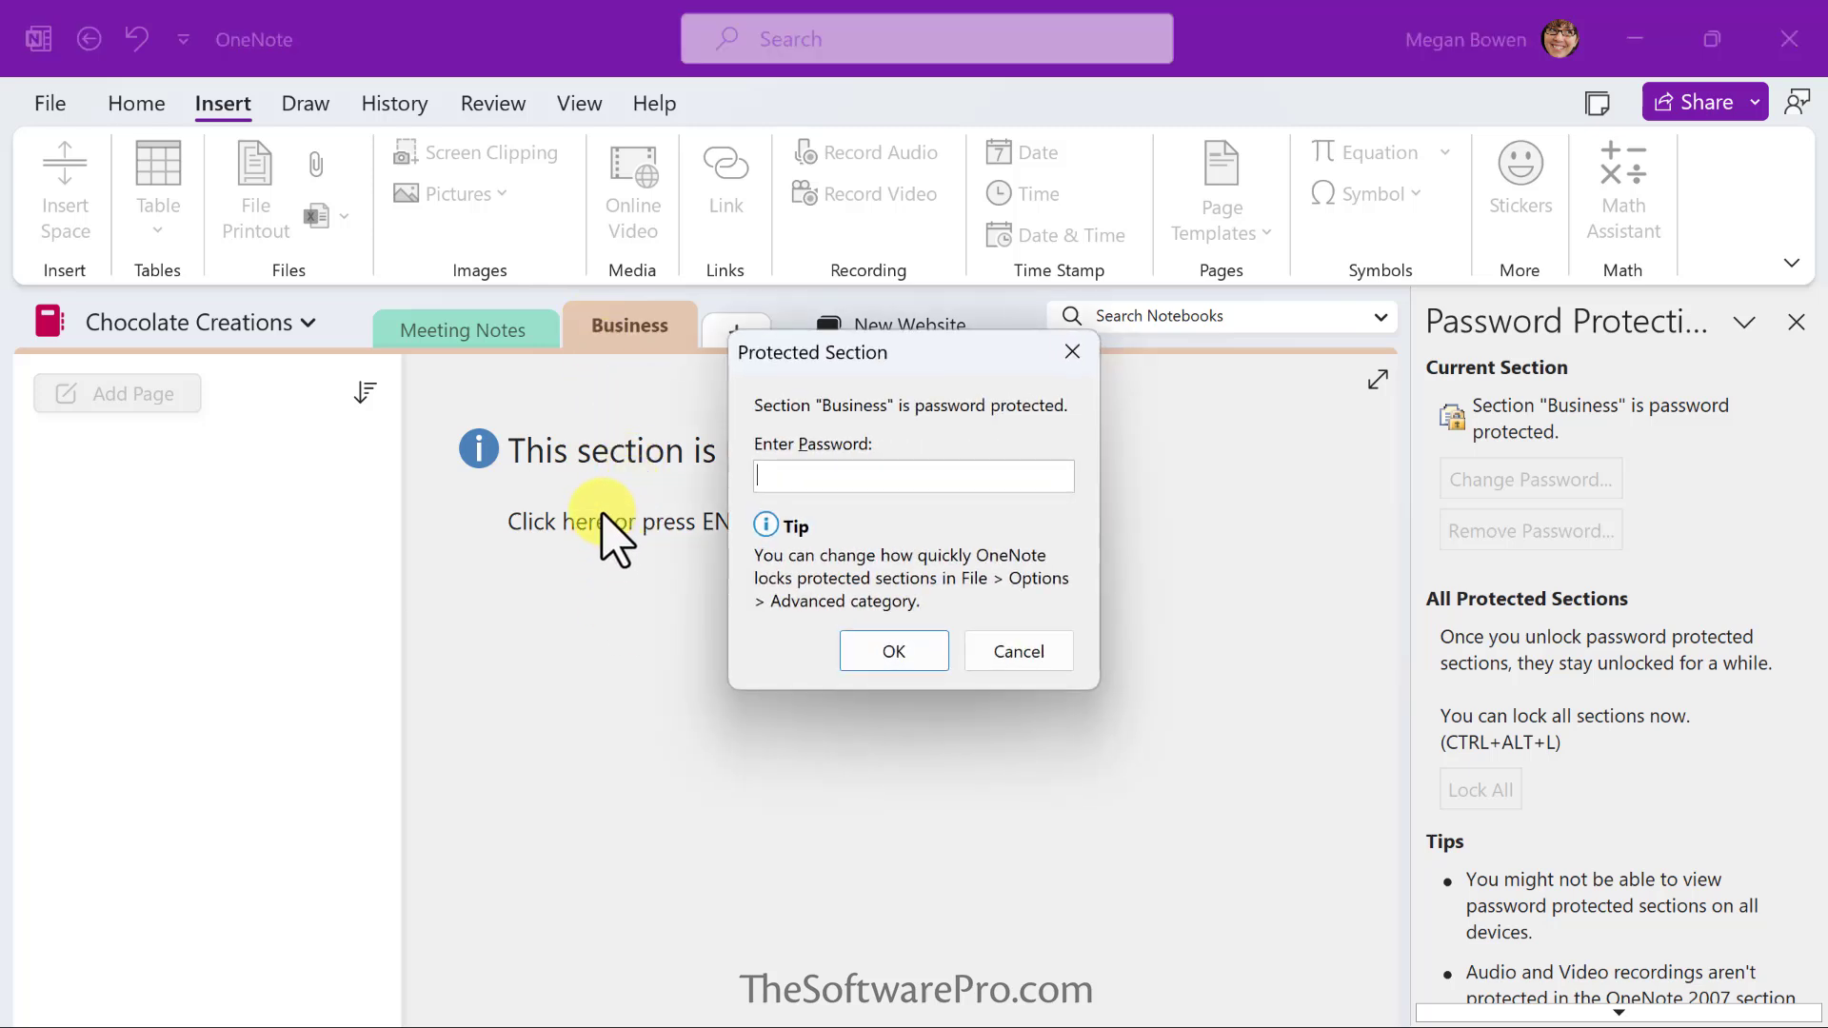
type("•••••••")
key("Return")
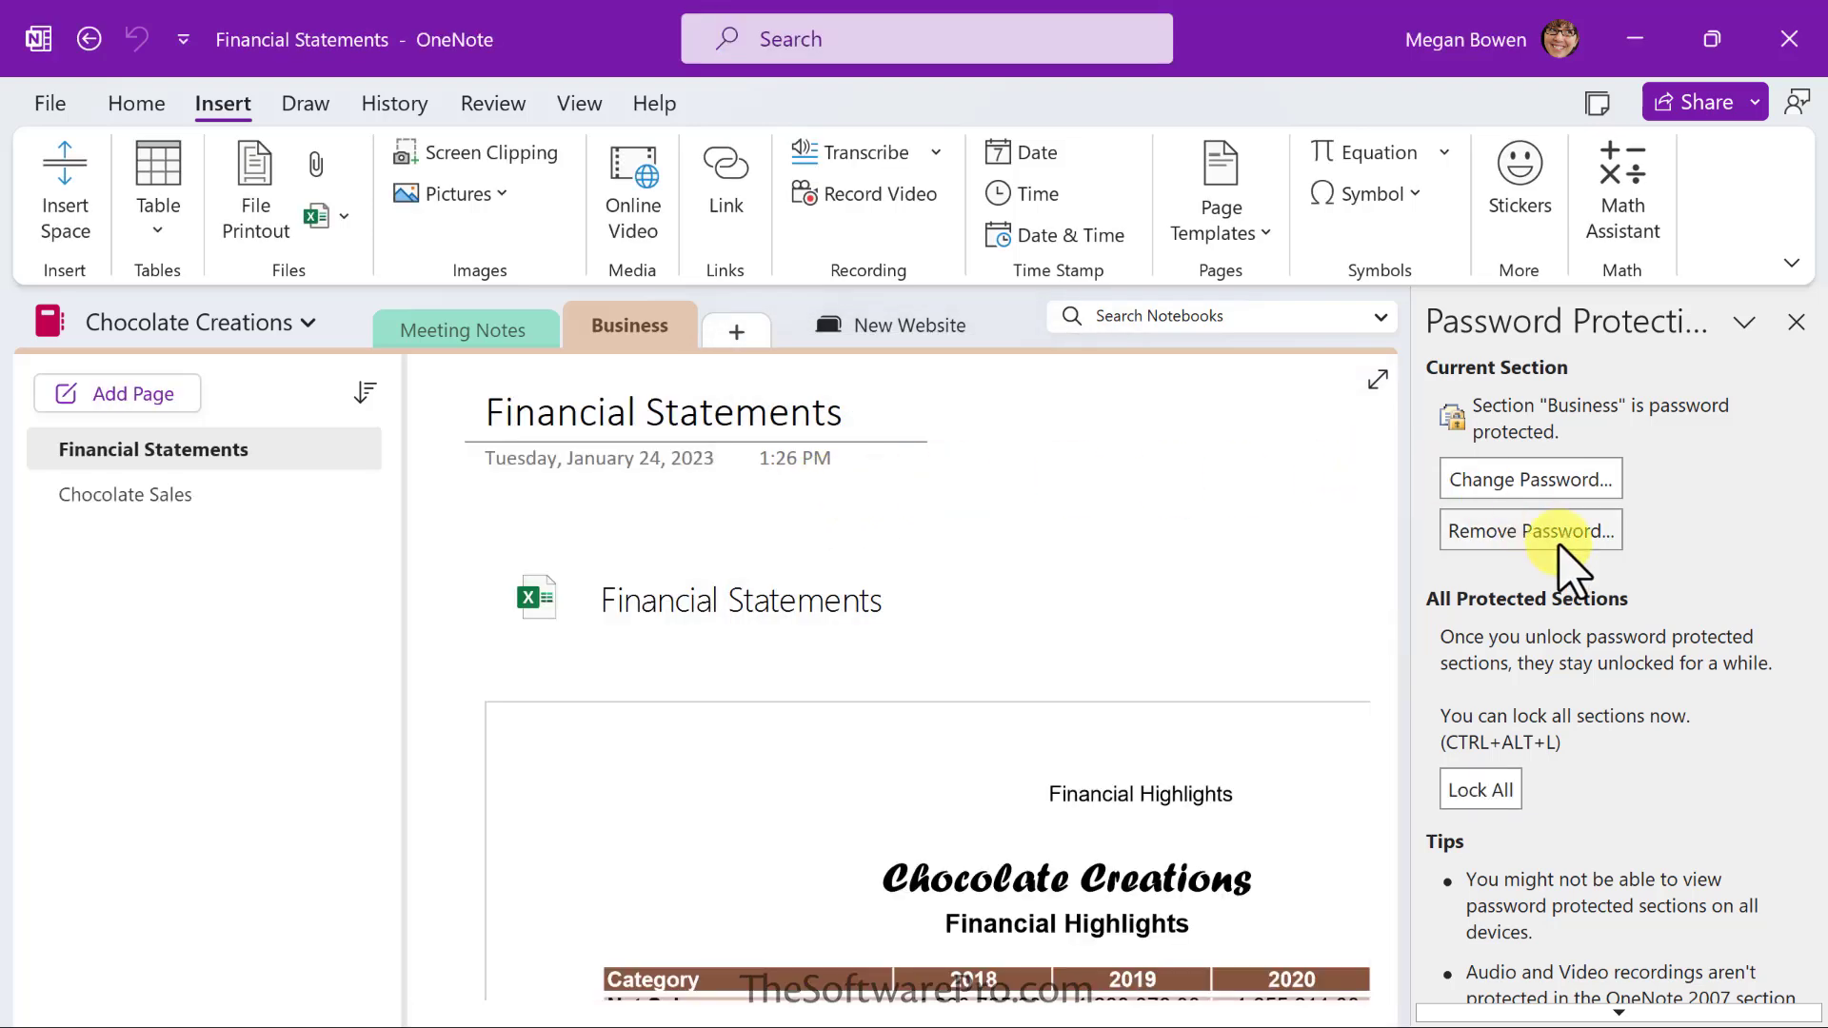
- Remove the password protection from the Business section by entering its current password
left_click(1555, 533)
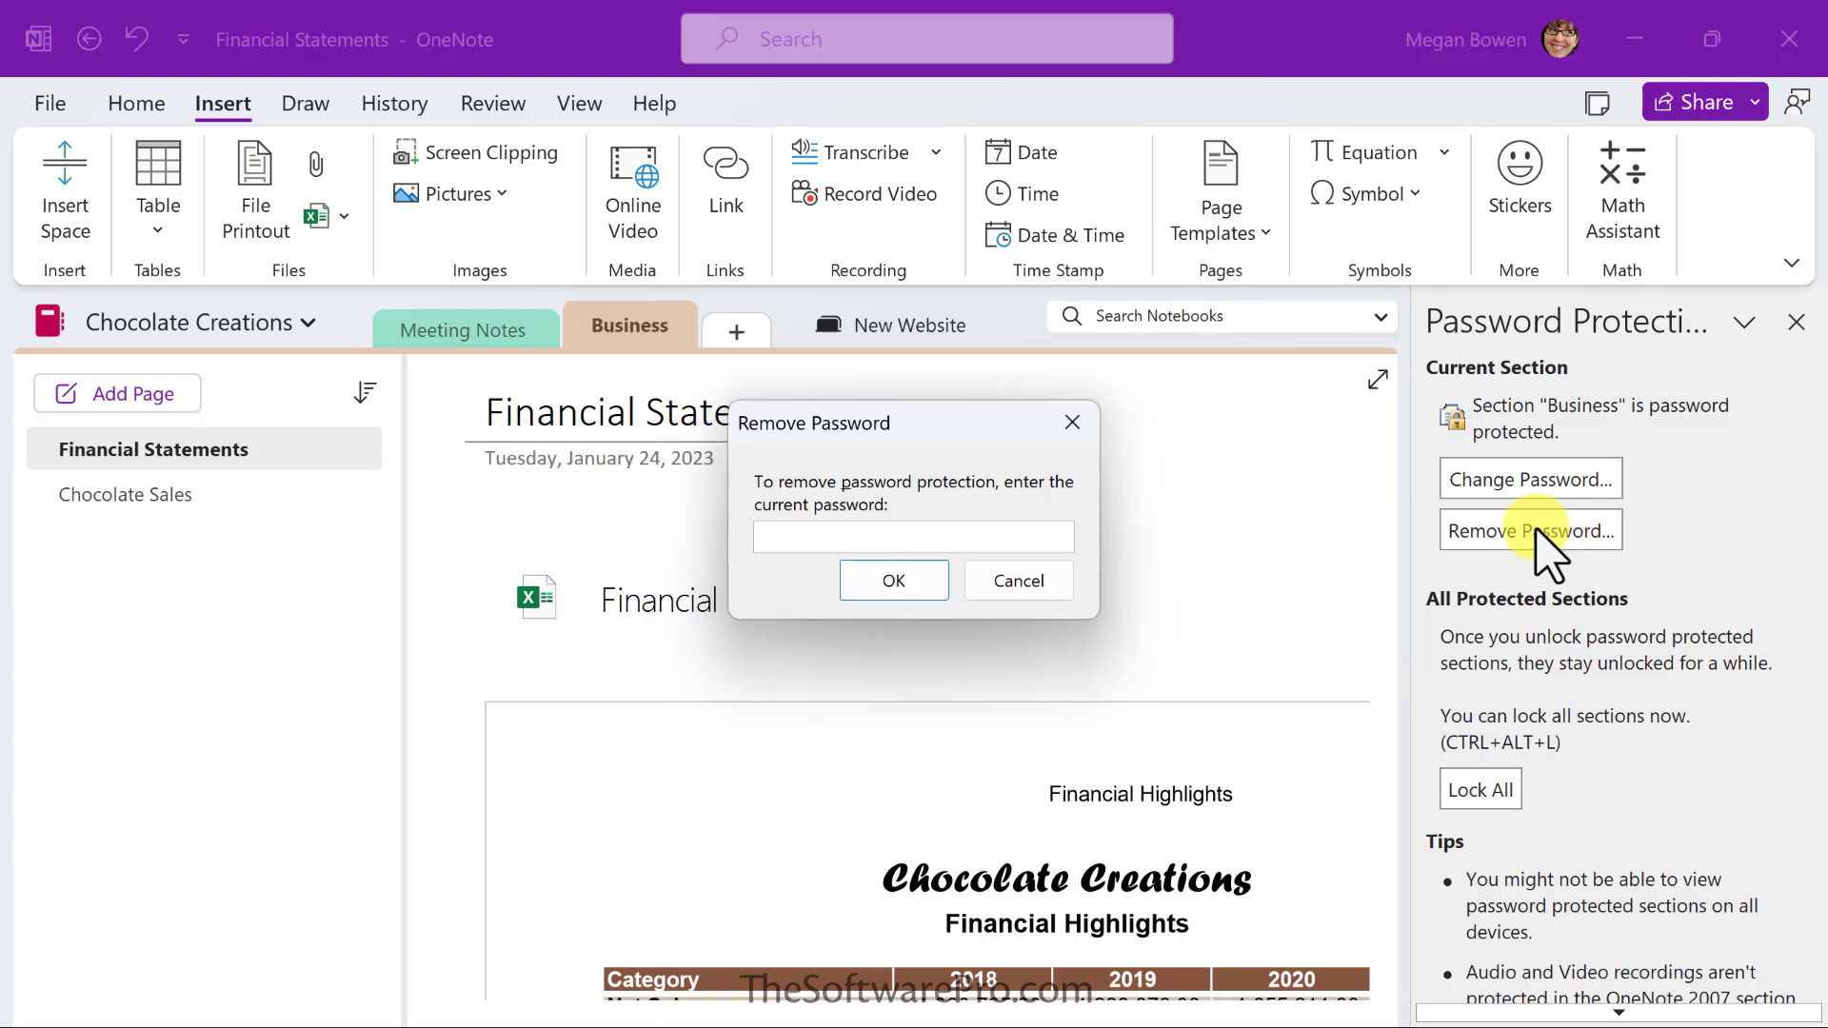
type("•••••••")
key("Return")
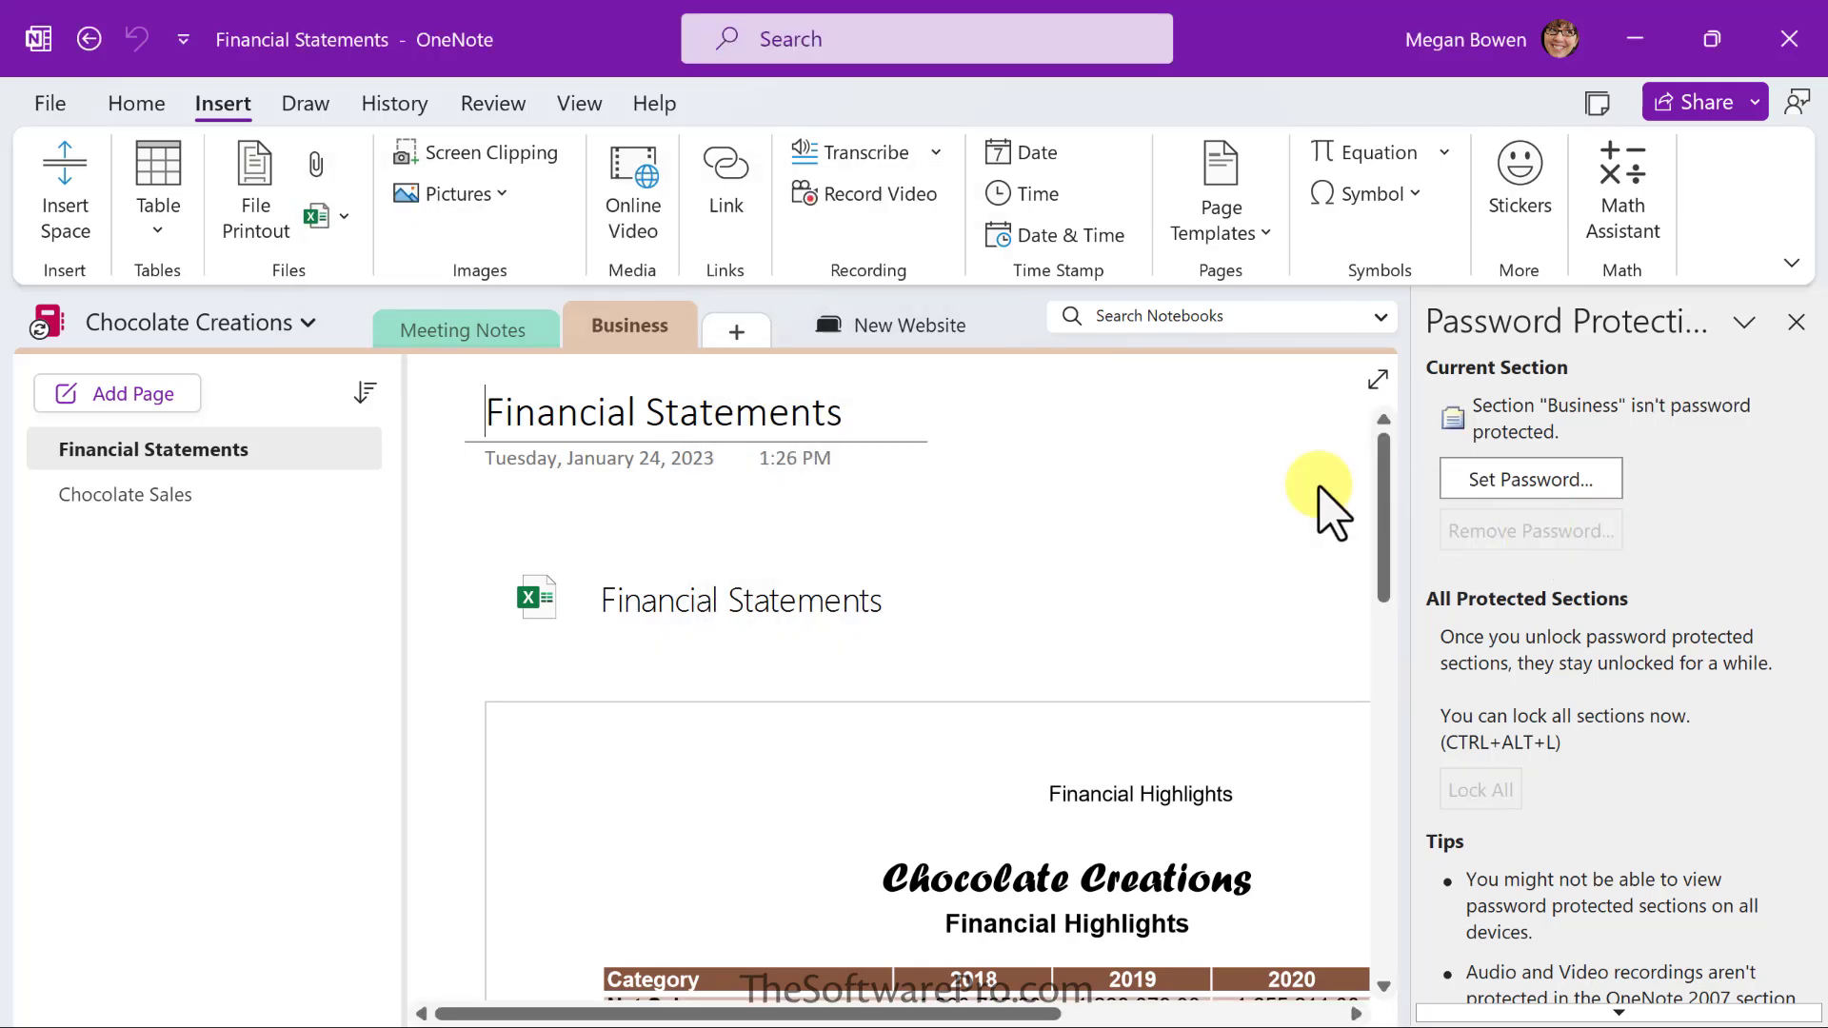
- Copy the link to the Meeting Notes section and paste it into the Outlook email after "You can access our meeting notes at", ending with a period
left_click(457, 327)
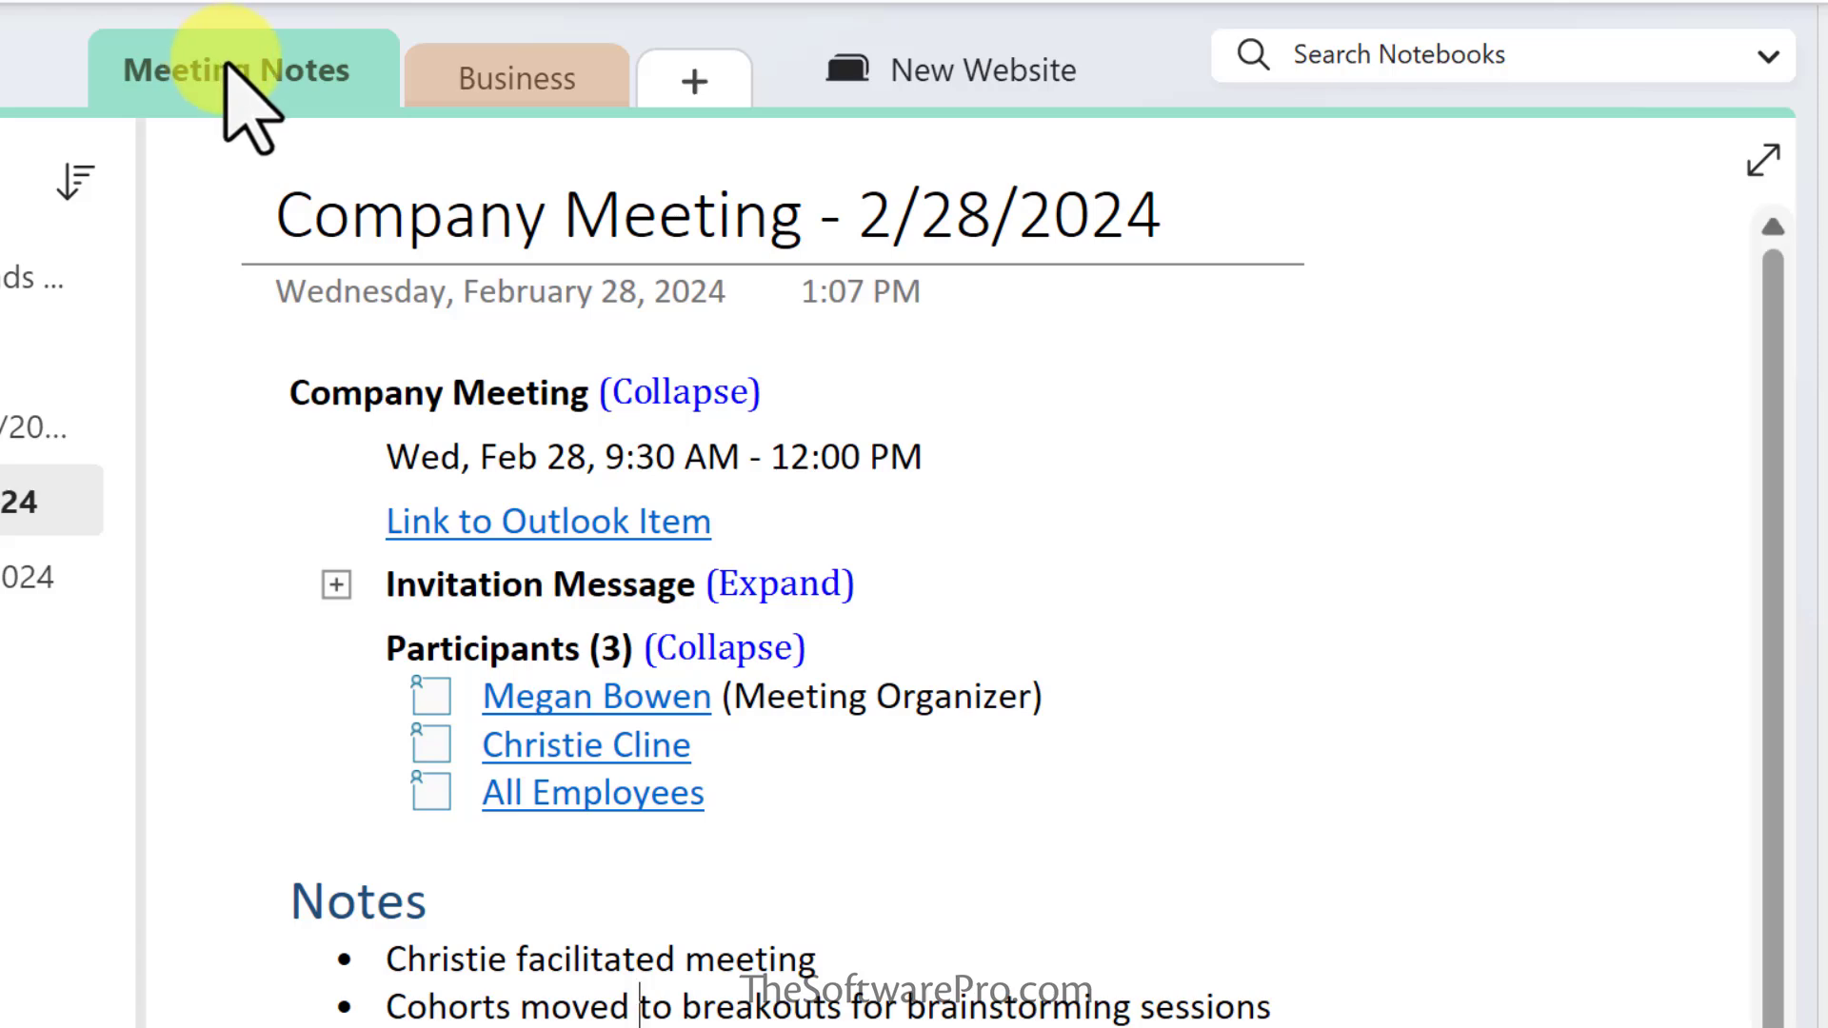
right_click(221, 59)
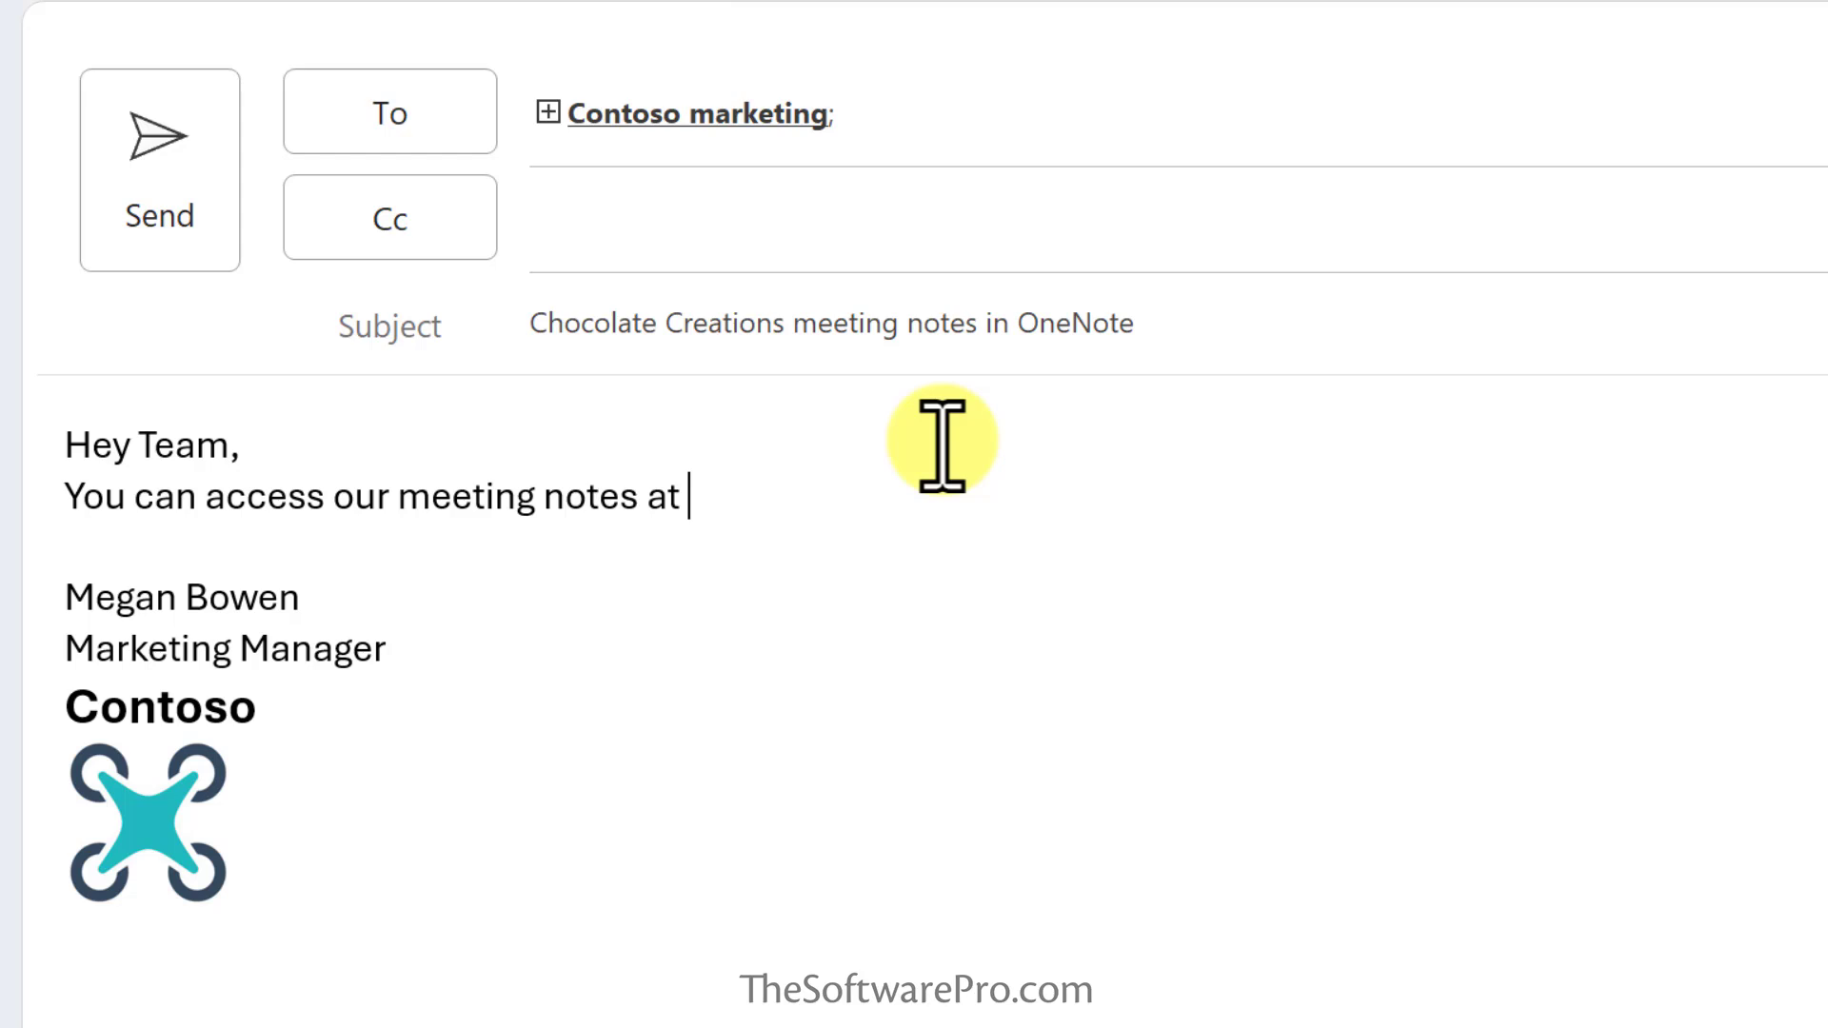
type("Meeting Notes (Web view)")
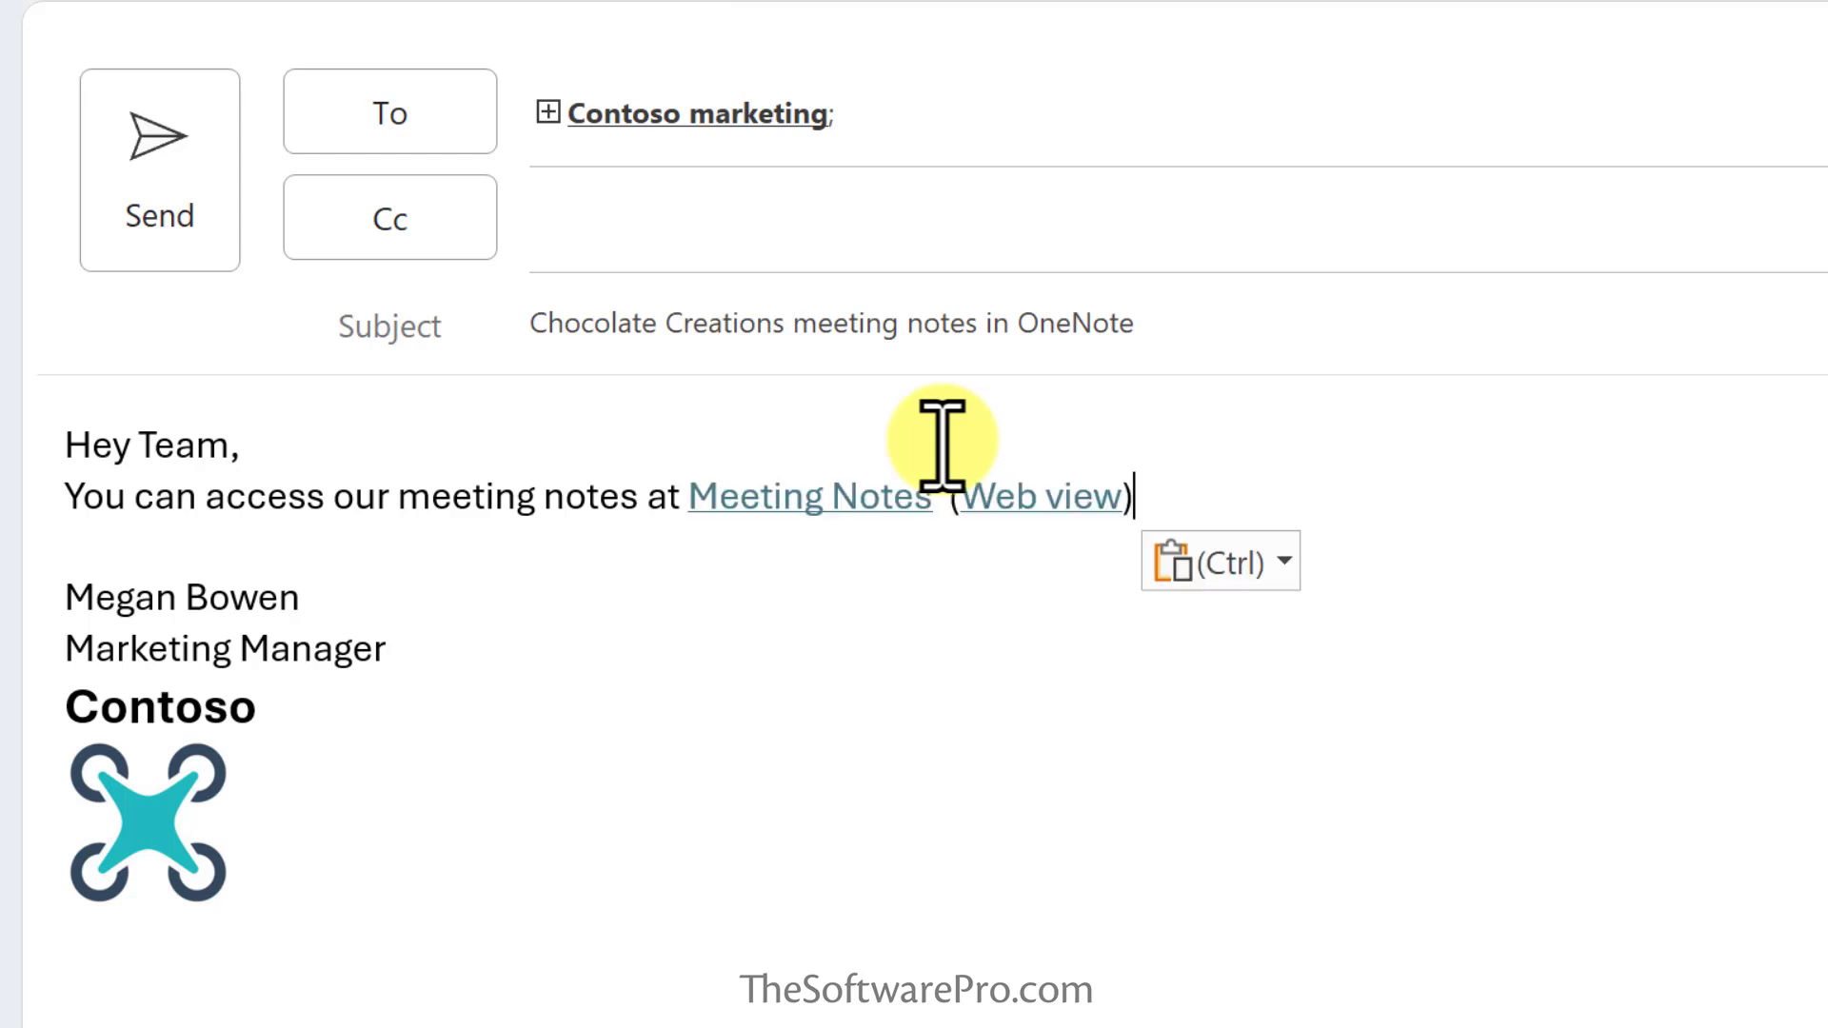
type(".")
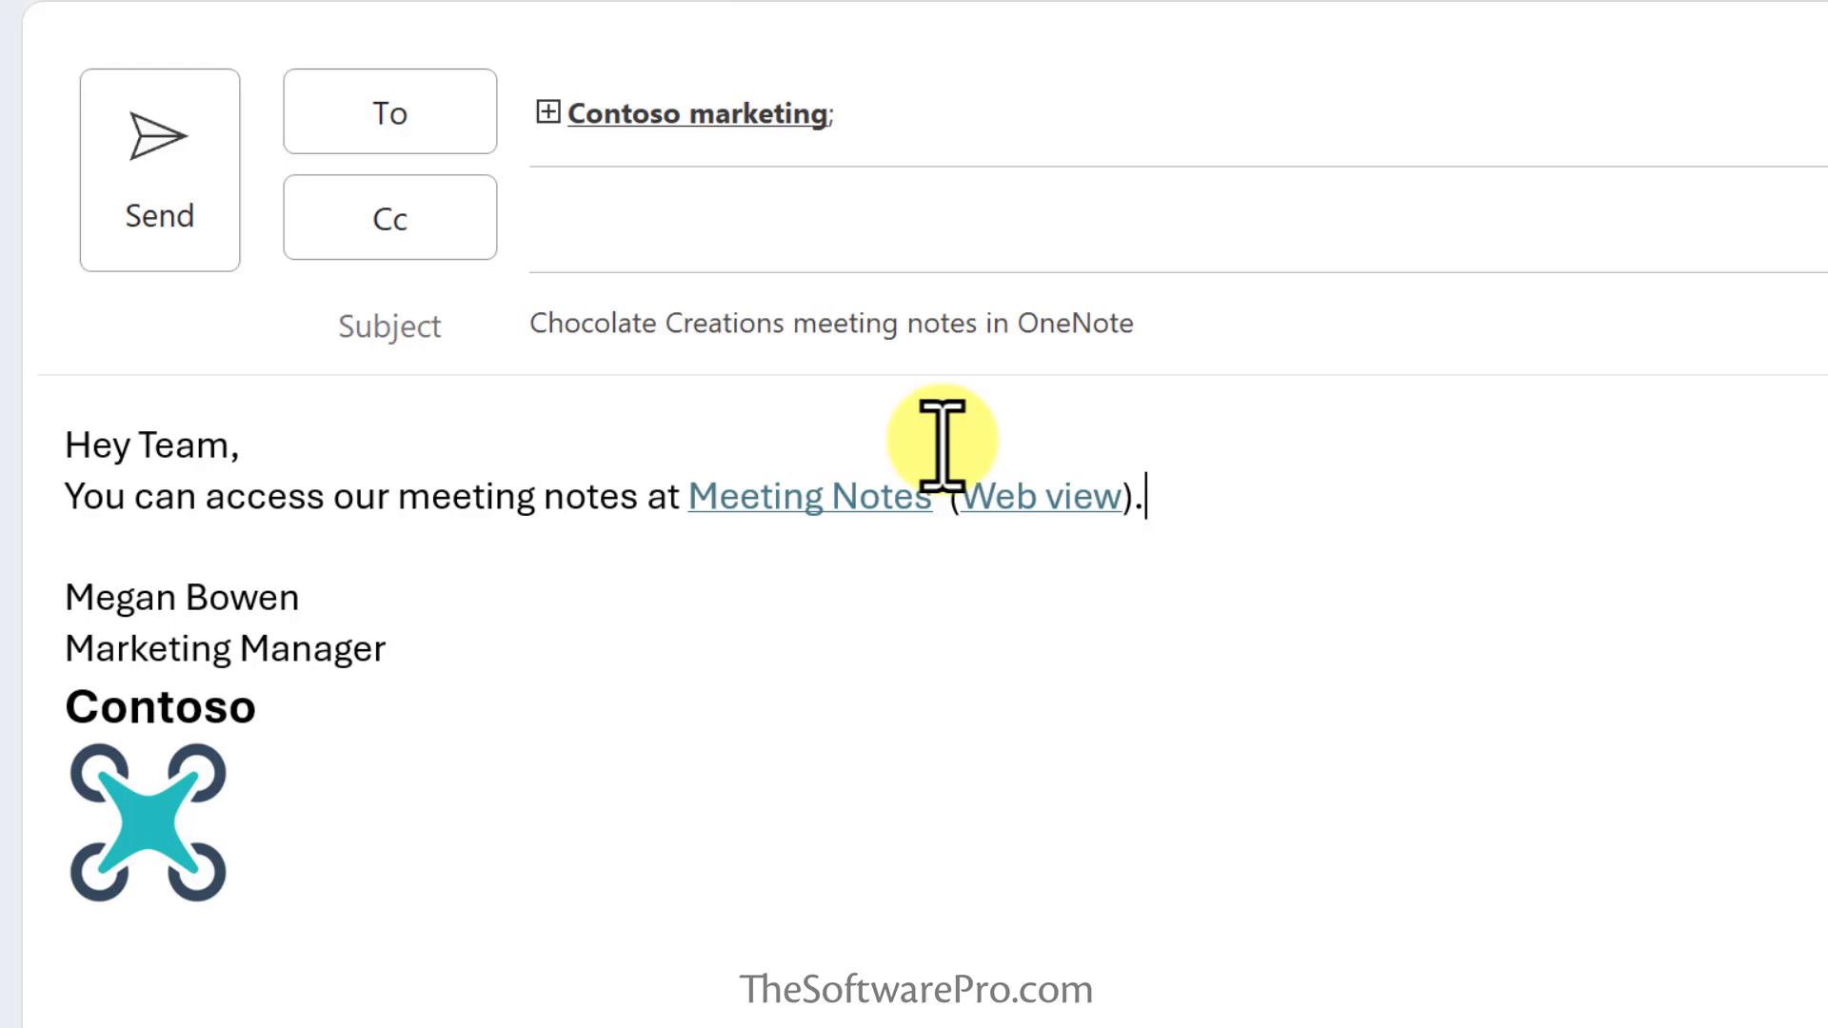